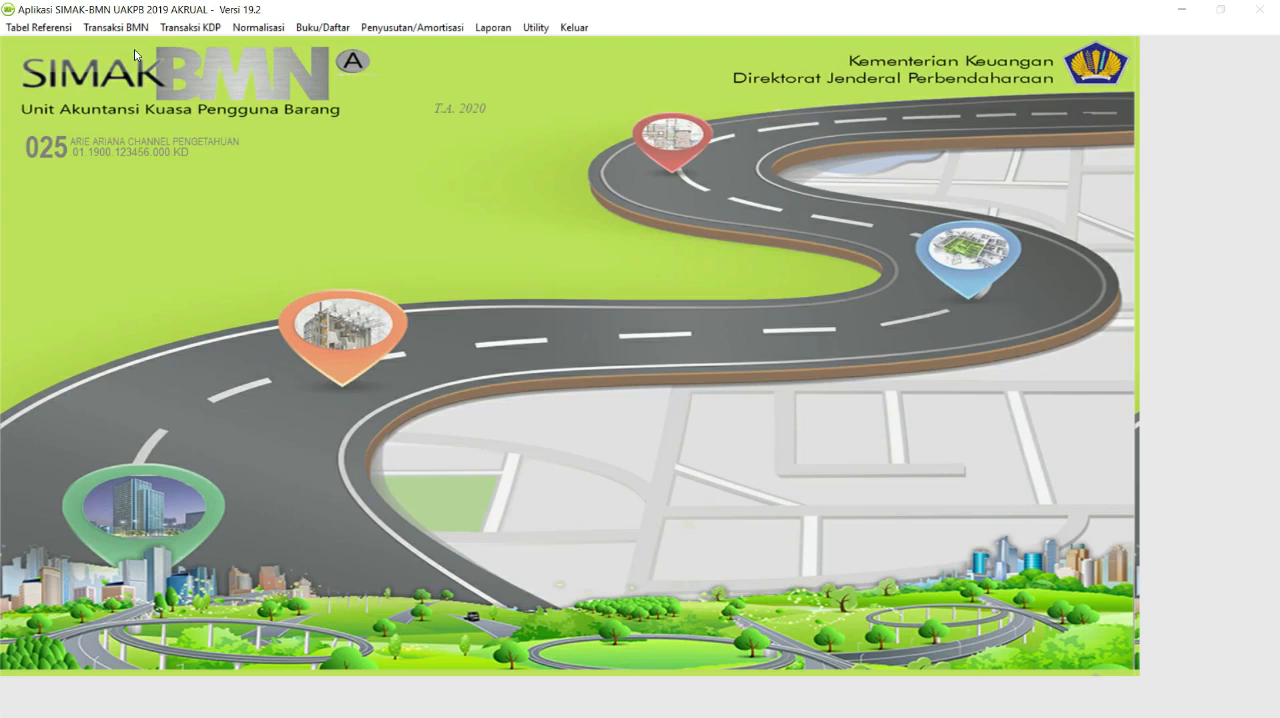
Add a new room to the room reference table with code 0002 and name RUANG BENDAHARA.
click(70, 32)
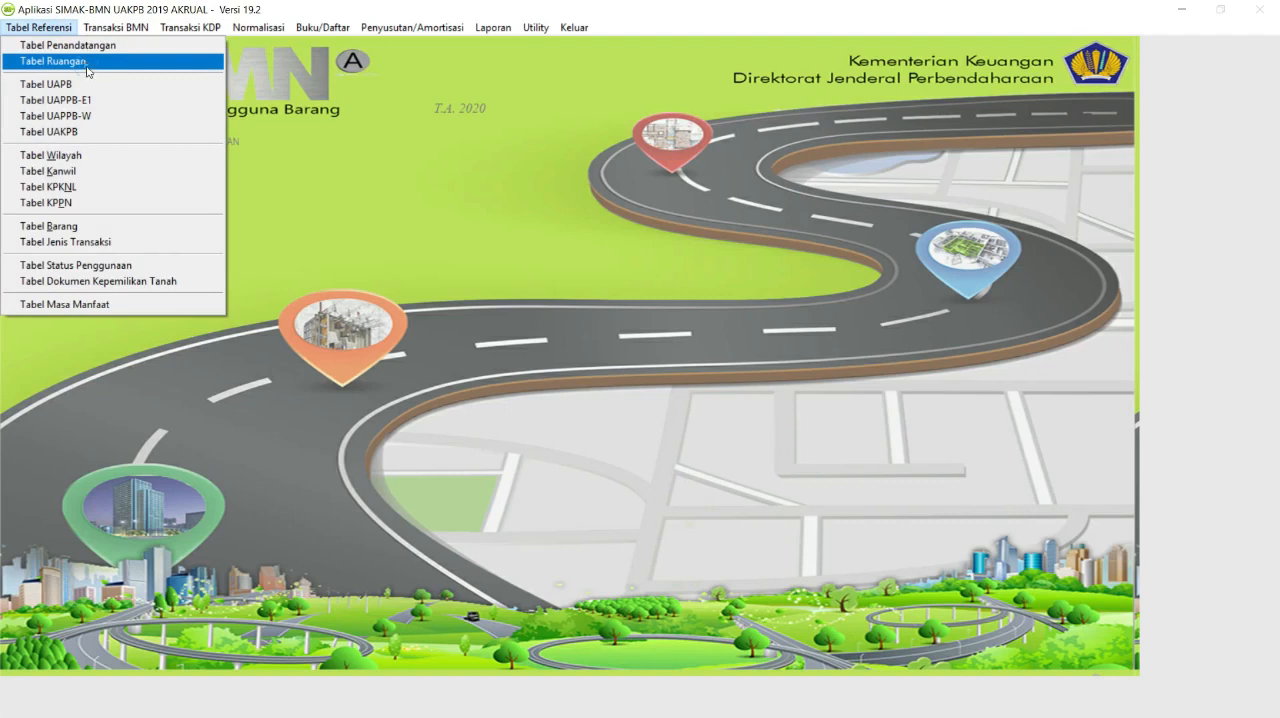
click(88, 62)
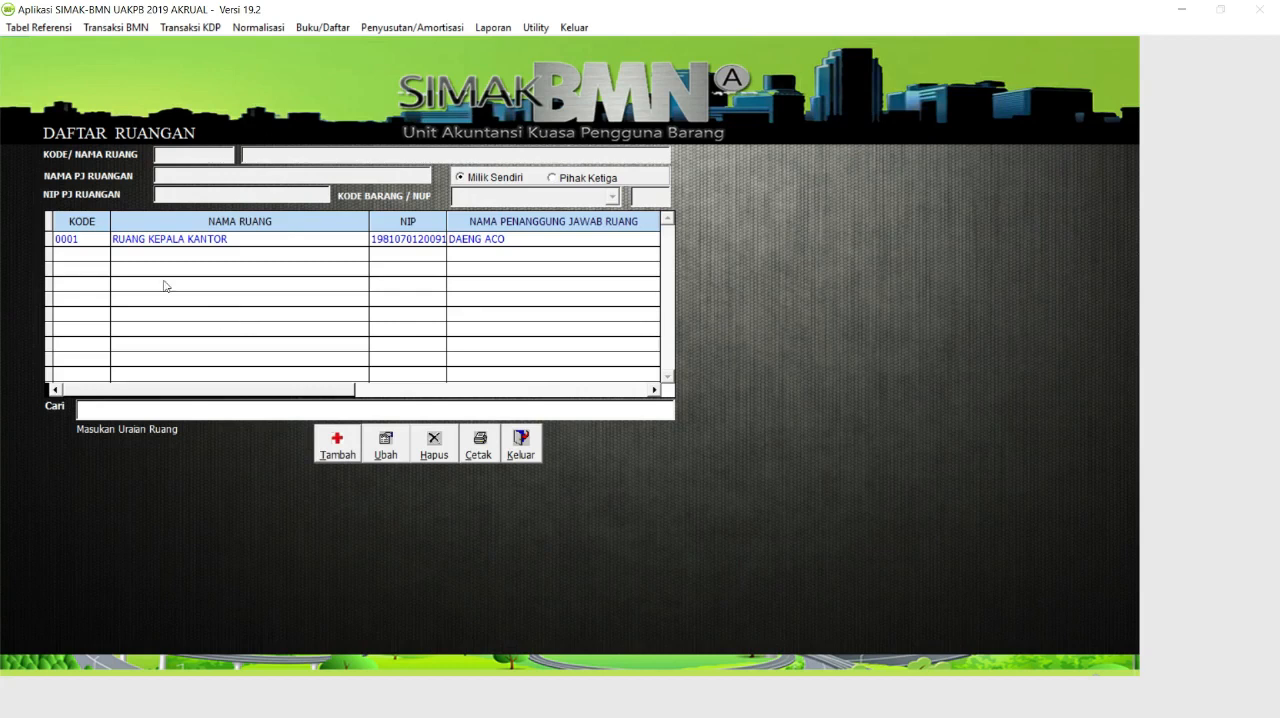
click(337, 448)
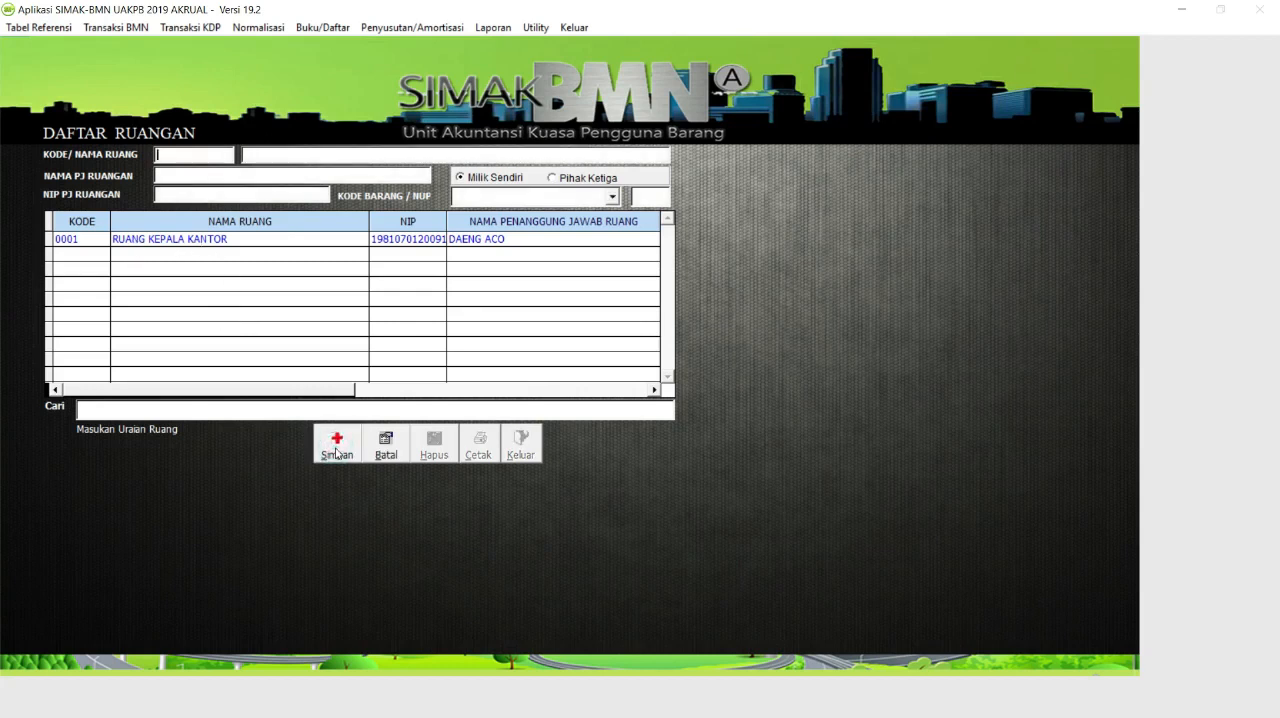
text(0002)
key(Tab)
text(RUANG BENDAHA)
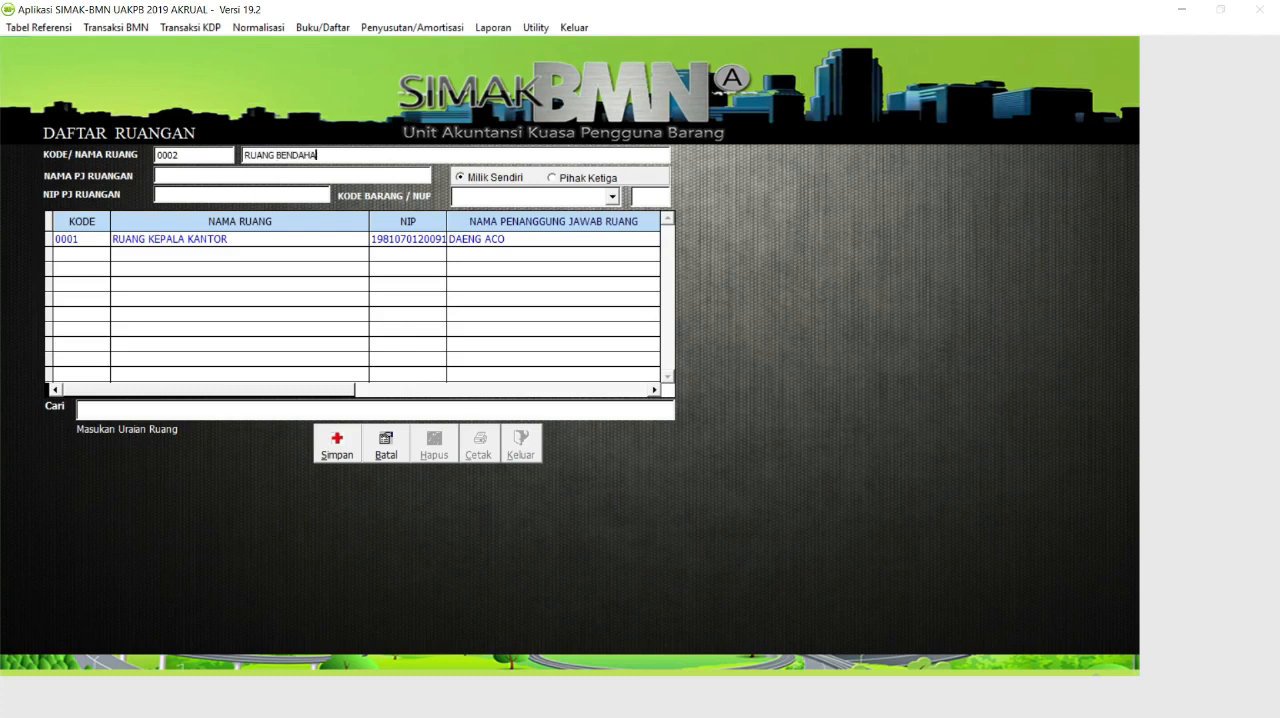
text(RA)
click(227, 175)
text(ECCE)
text(1234561254)
text(612)
text(122)
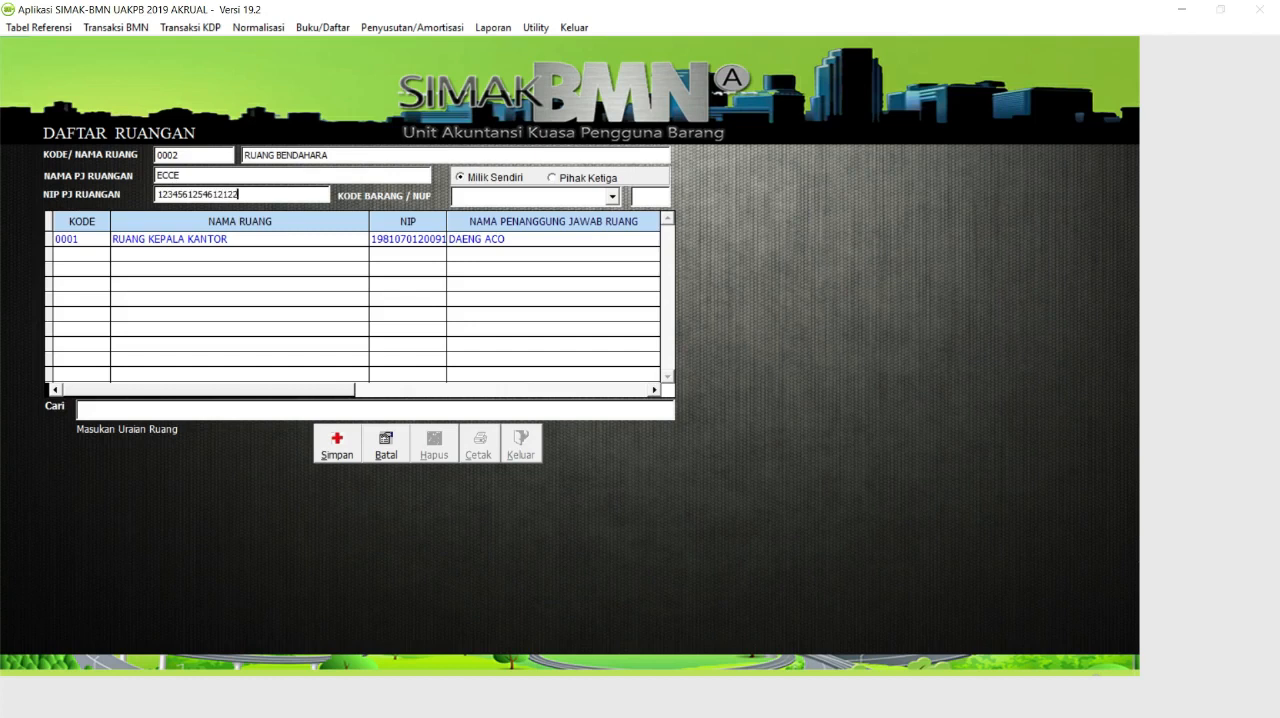
click(612, 195)
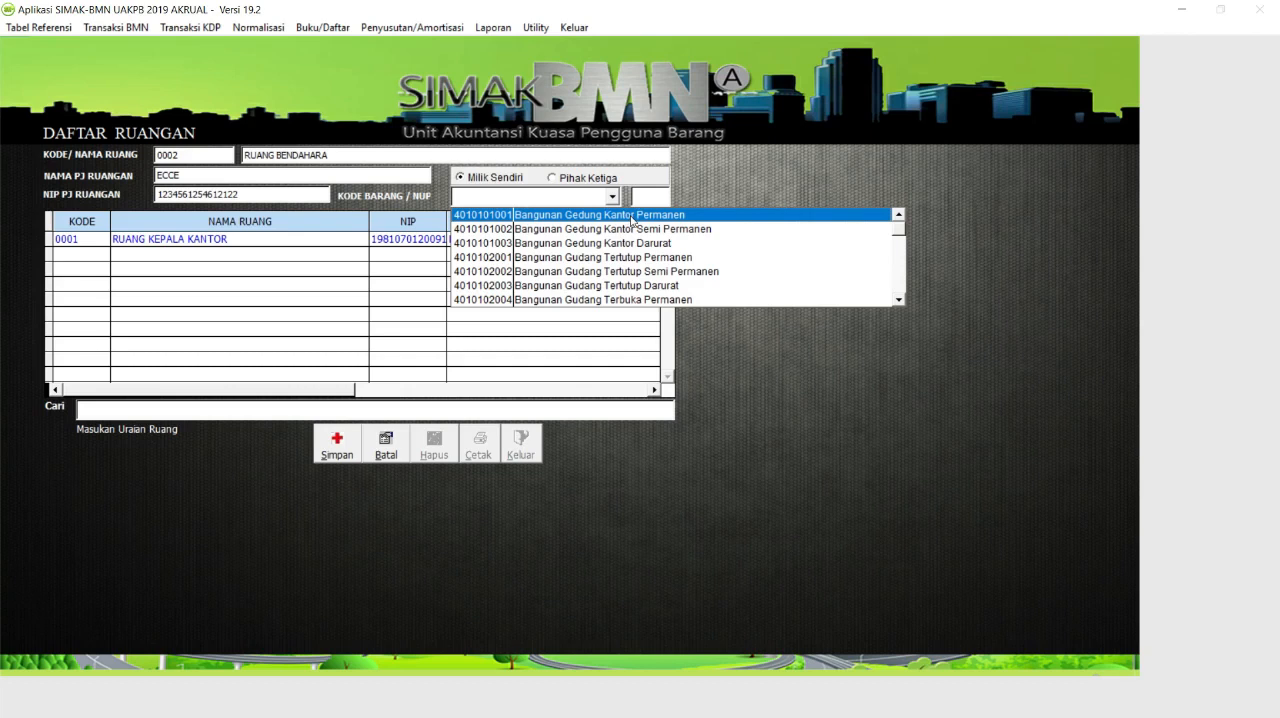
click(631, 215)
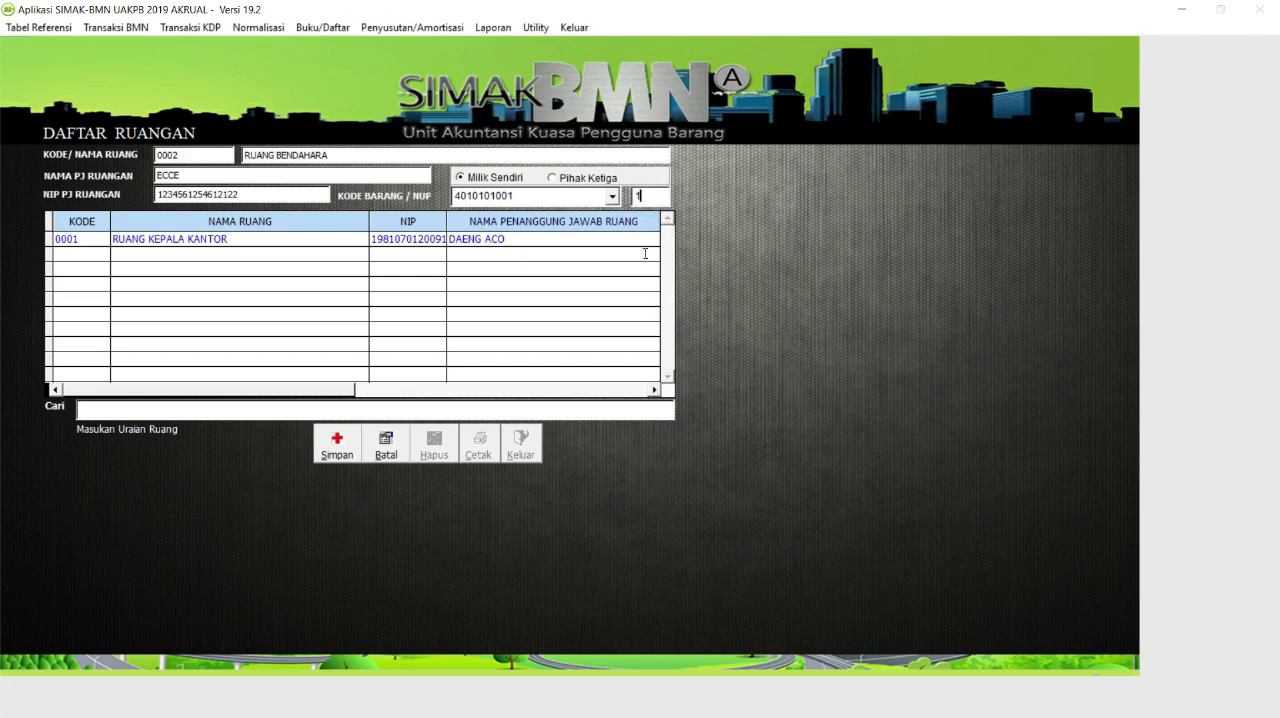
click(354, 449)
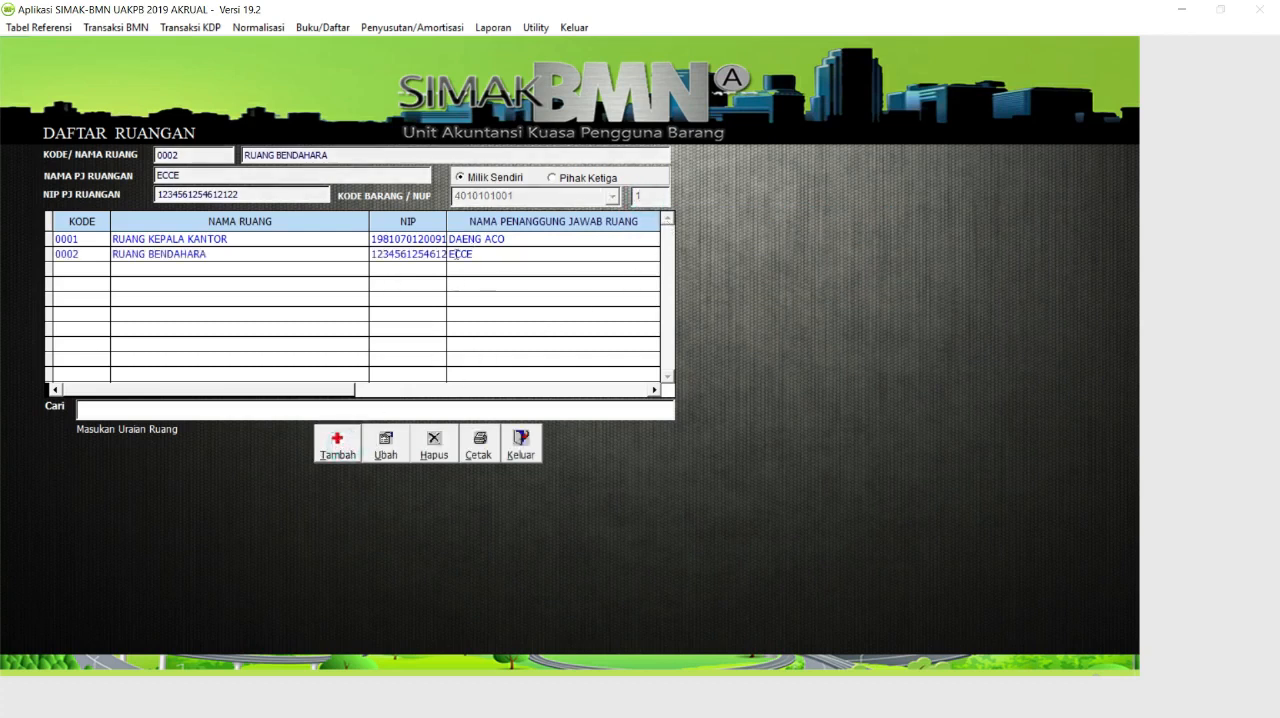
Select the RUANG BENDAHARA record, dismiss the program errors and relaunch SIMAK-BMN.
click(213, 256)
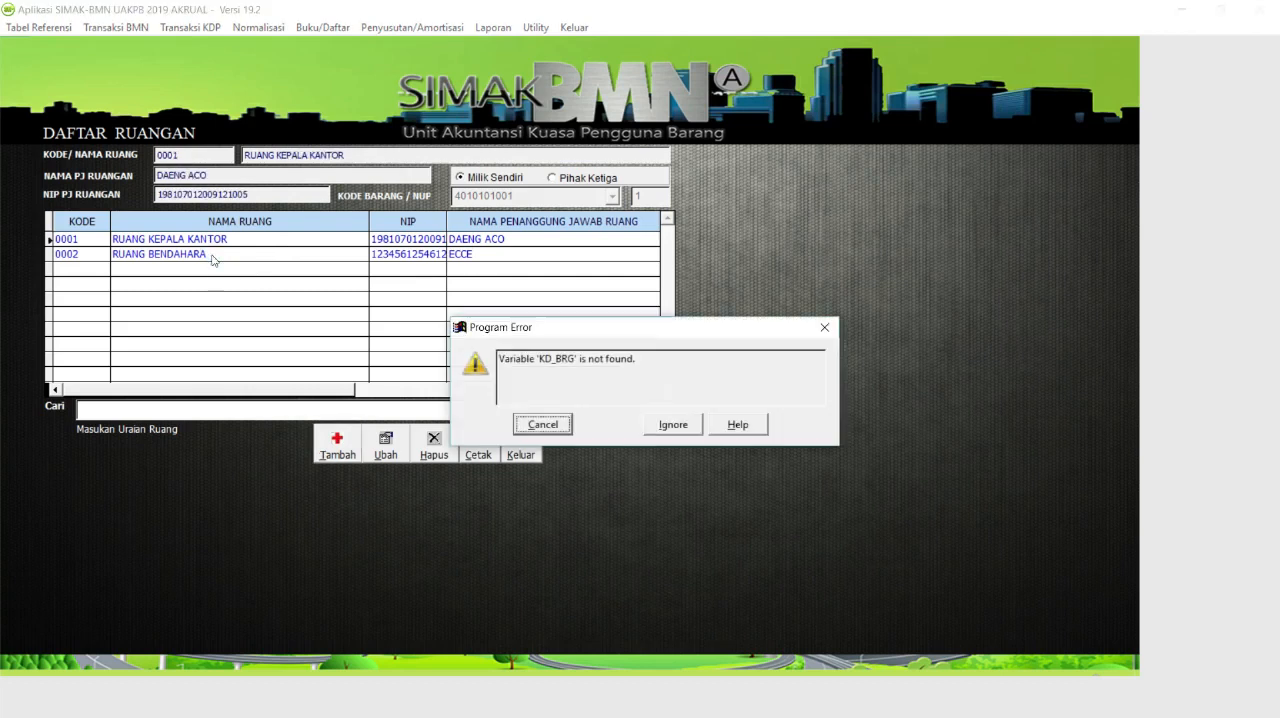
click(660, 427)
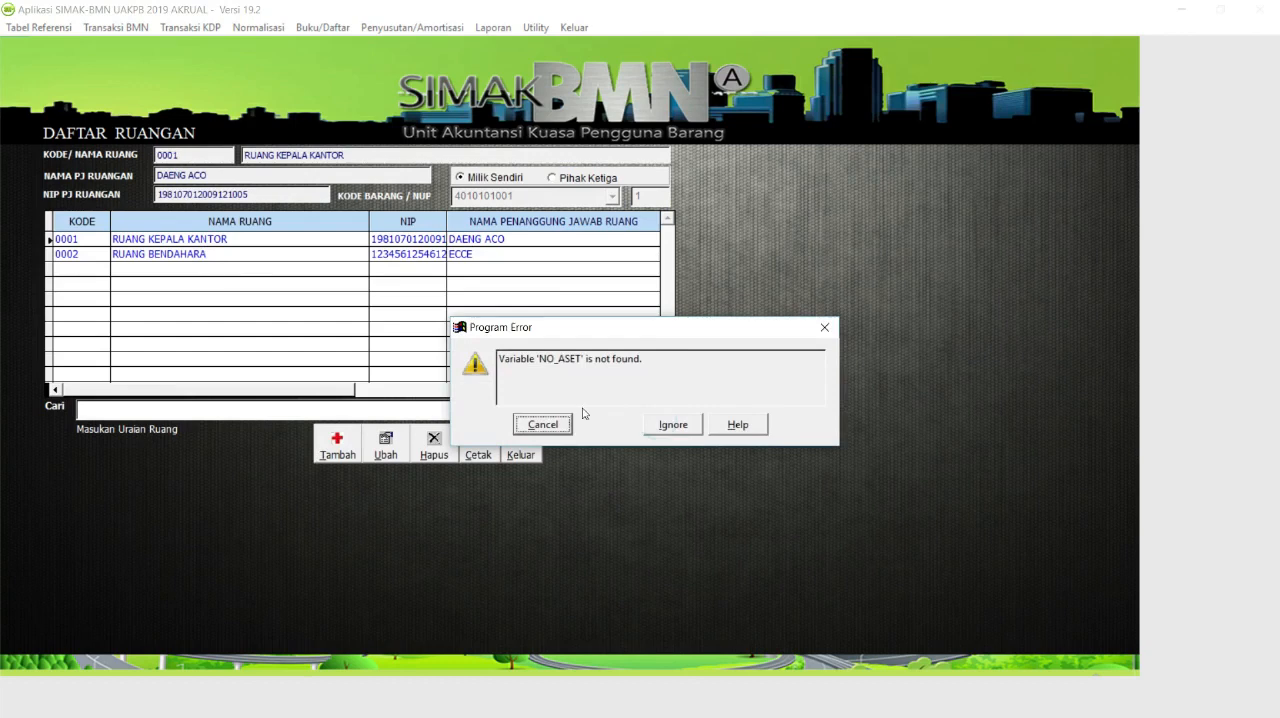
click(675, 430)
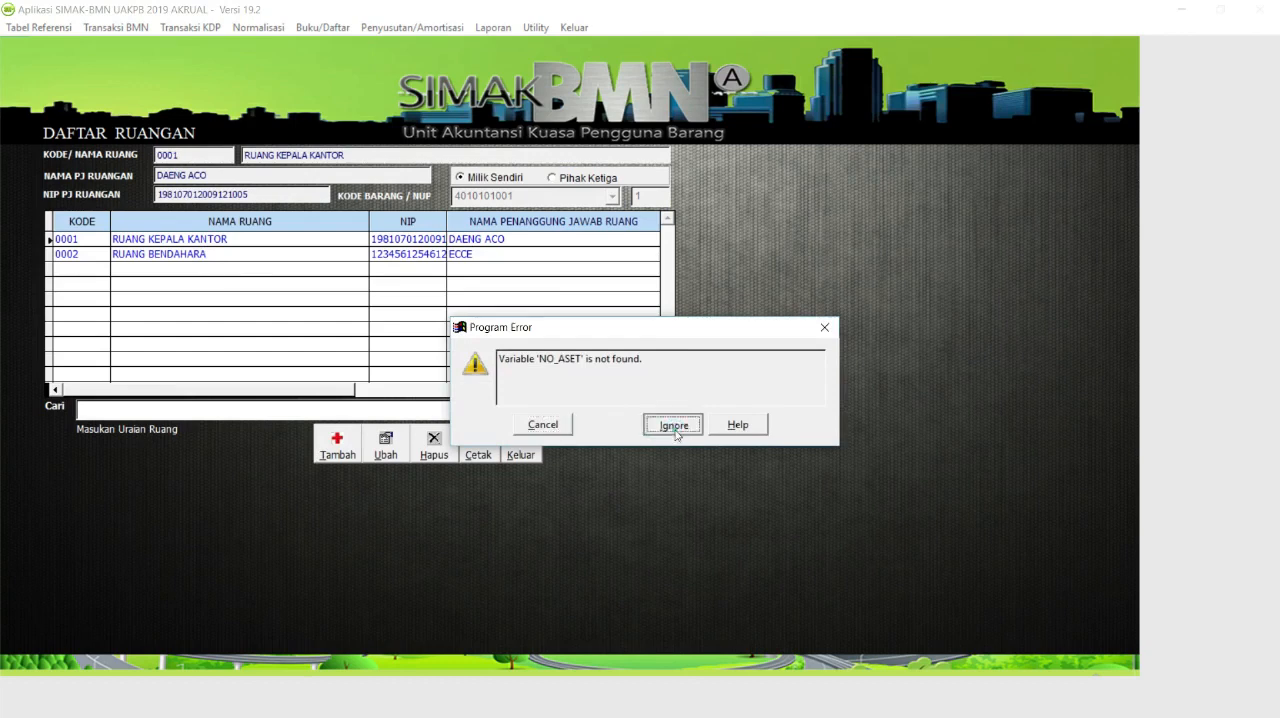
click(562, 425)
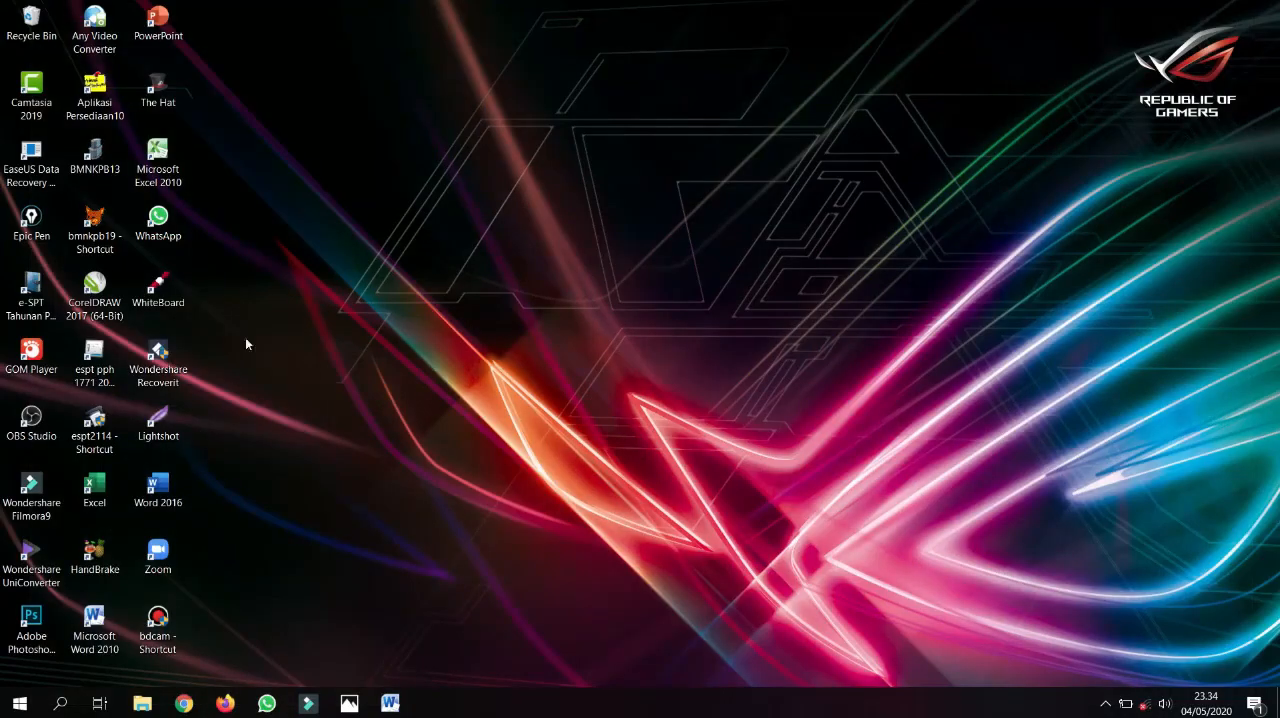
double_click(94, 228)
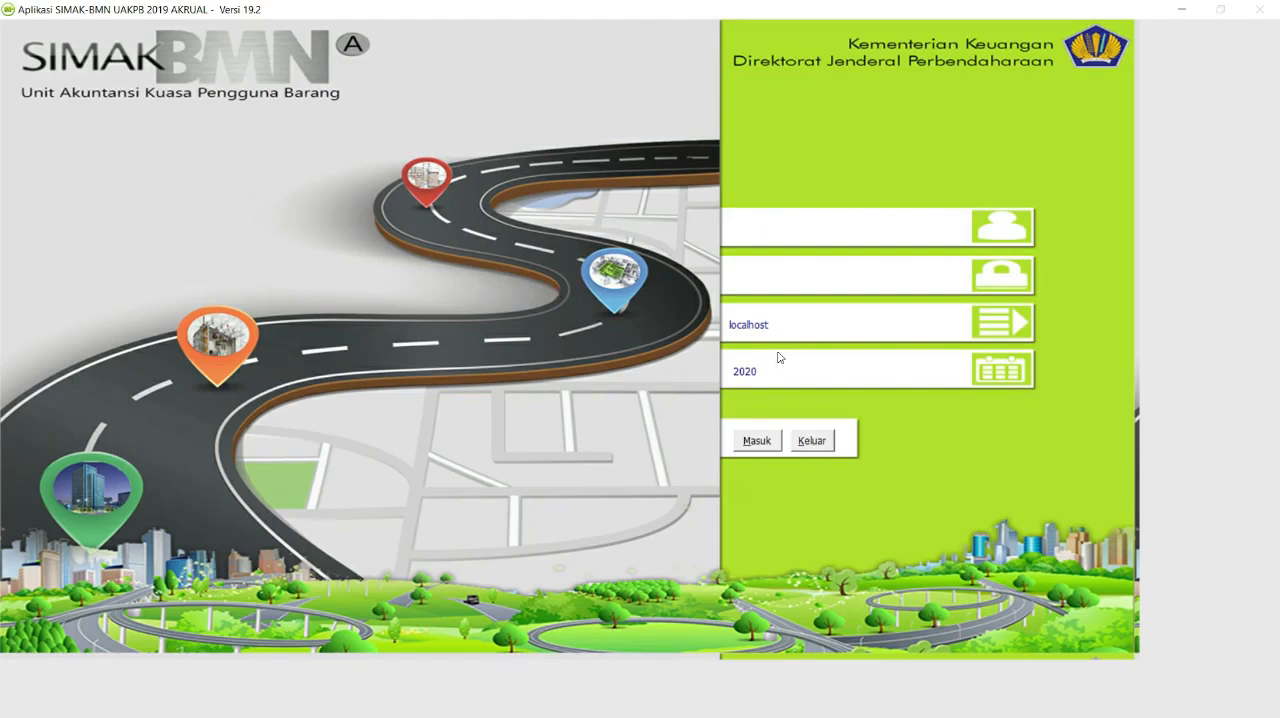
Log in to SIMAK-BMN with the user name and account password.
text(123456123456)
key(Tab)
key(Tab)
key(Tab)
key(Return)
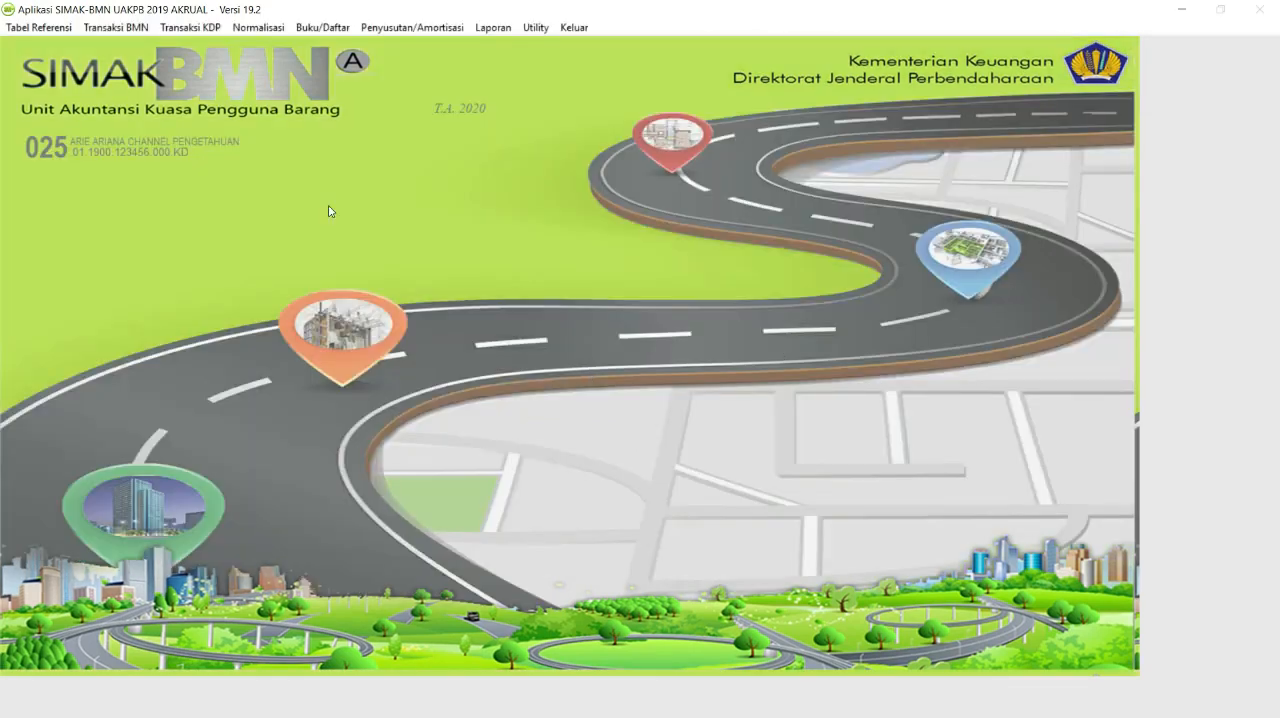
Reopen the room reference table to check the saved rooms, and close it.
click(40, 27)
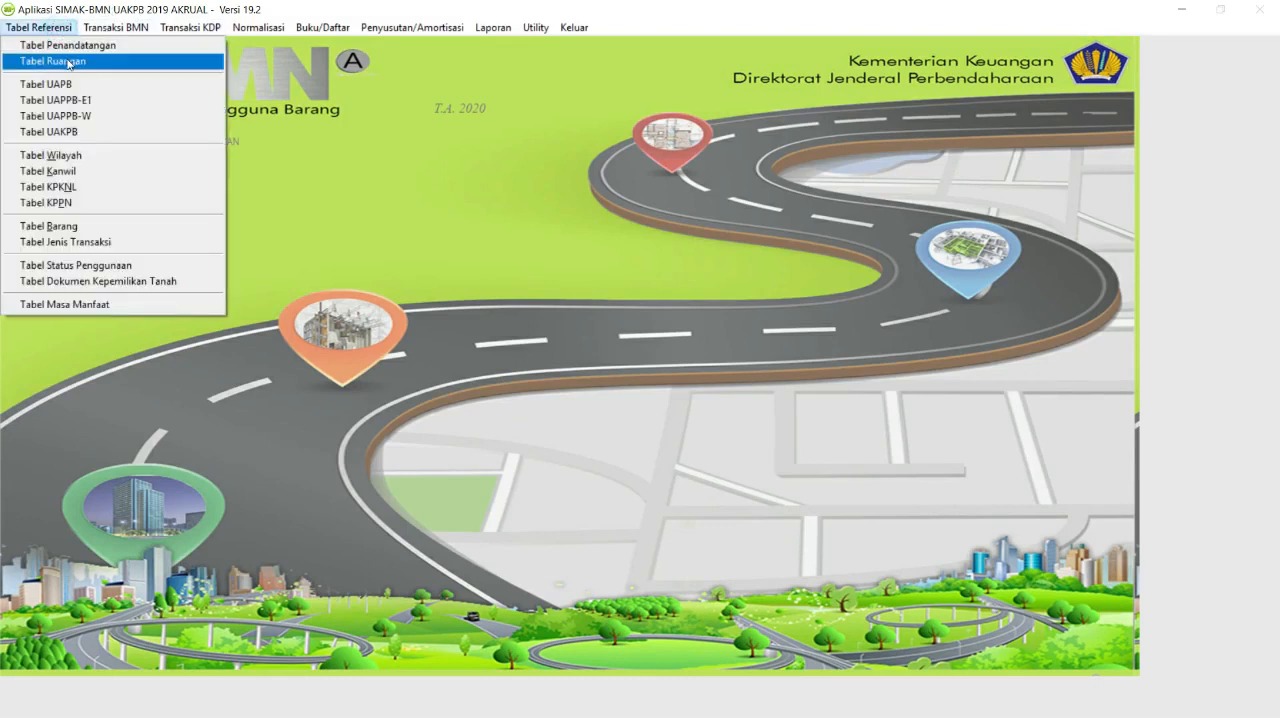
click(66, 62)
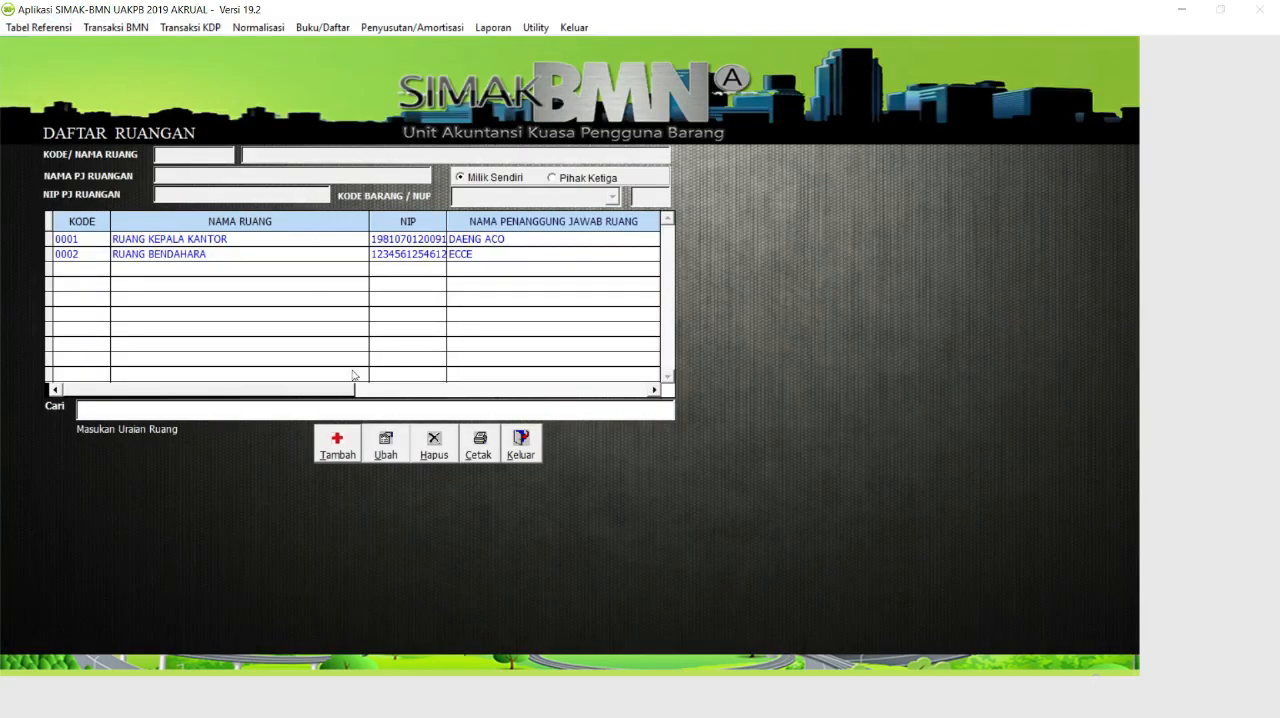
click(528, 450)
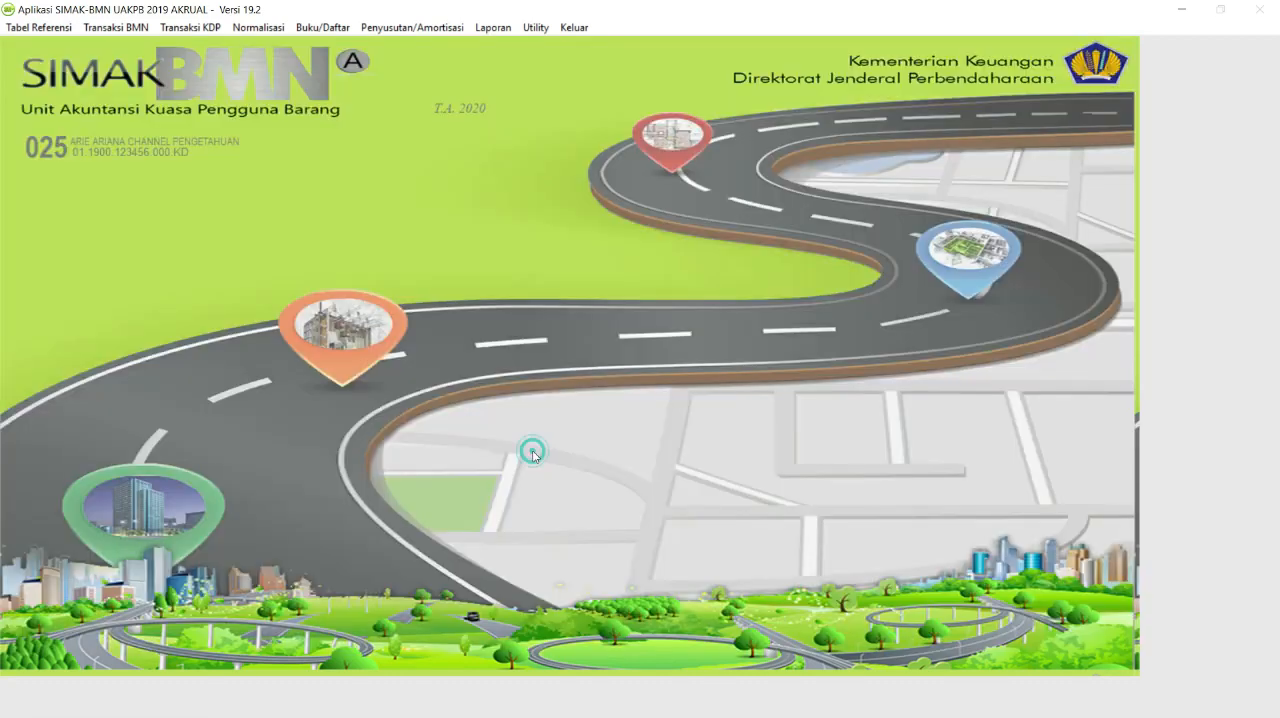
click(110, 32)
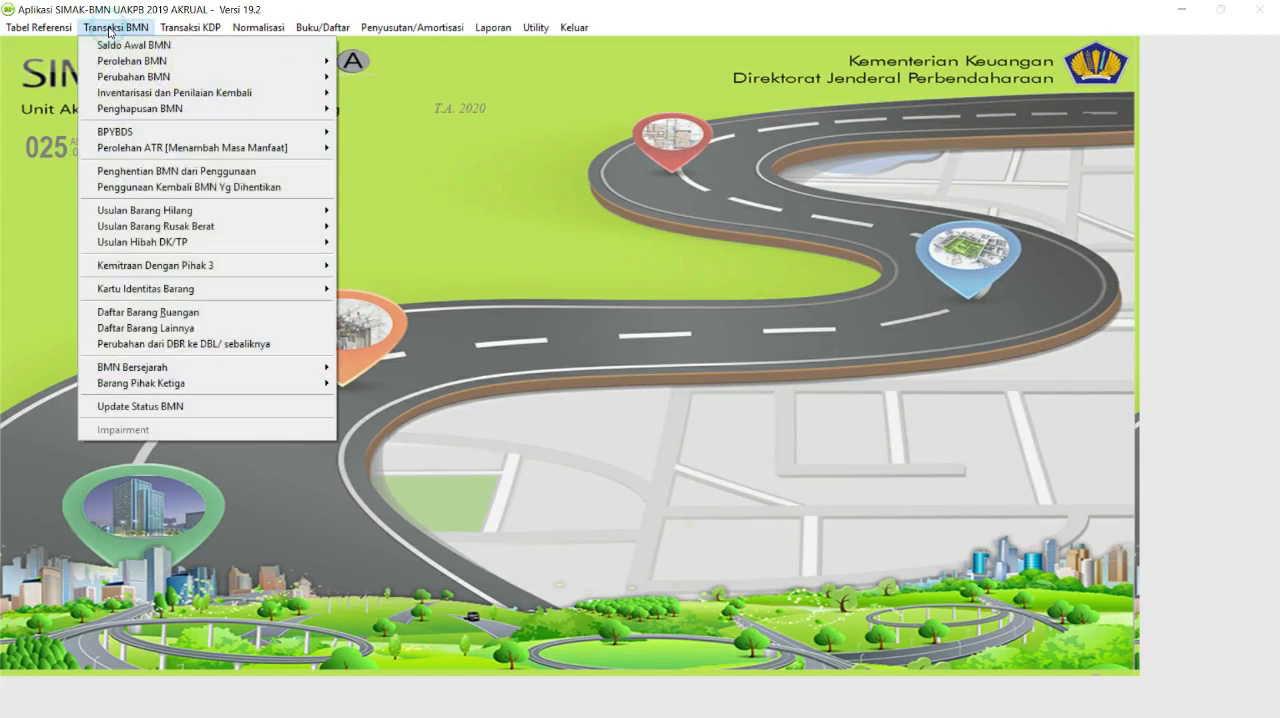
mouse_move(198, 62)
click(398, 57)
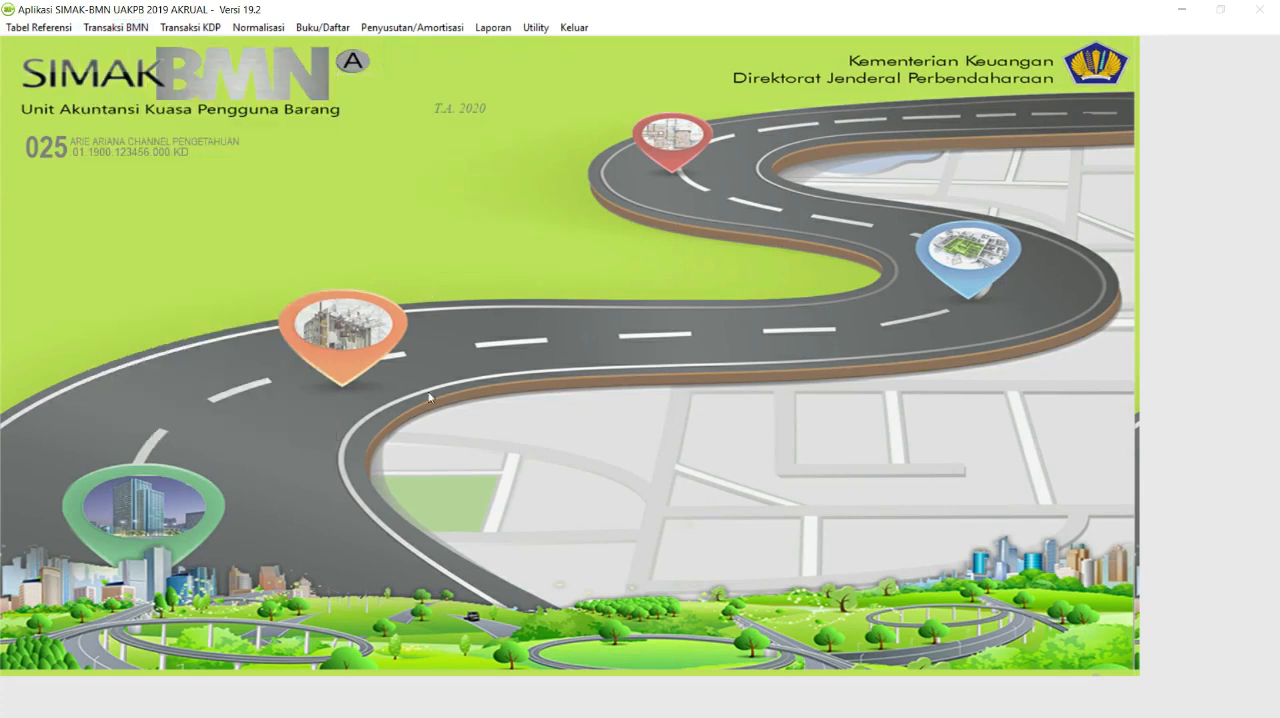
Switch to the MATERI SIMAK document in Word and review the PEMBELIAN details: items, prices, acquisition and booking dates, SP2D number and SPM value.
key(super)
click(390, 703)
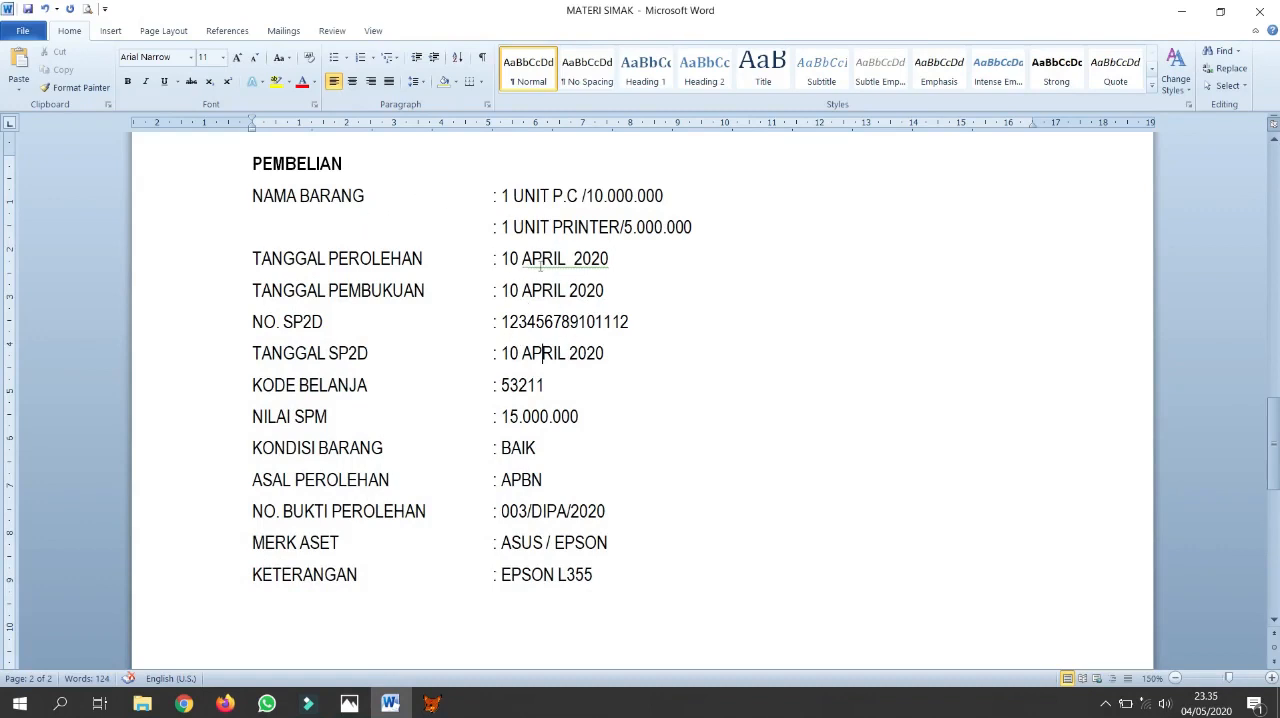
drag(501, 197, 663, 228)
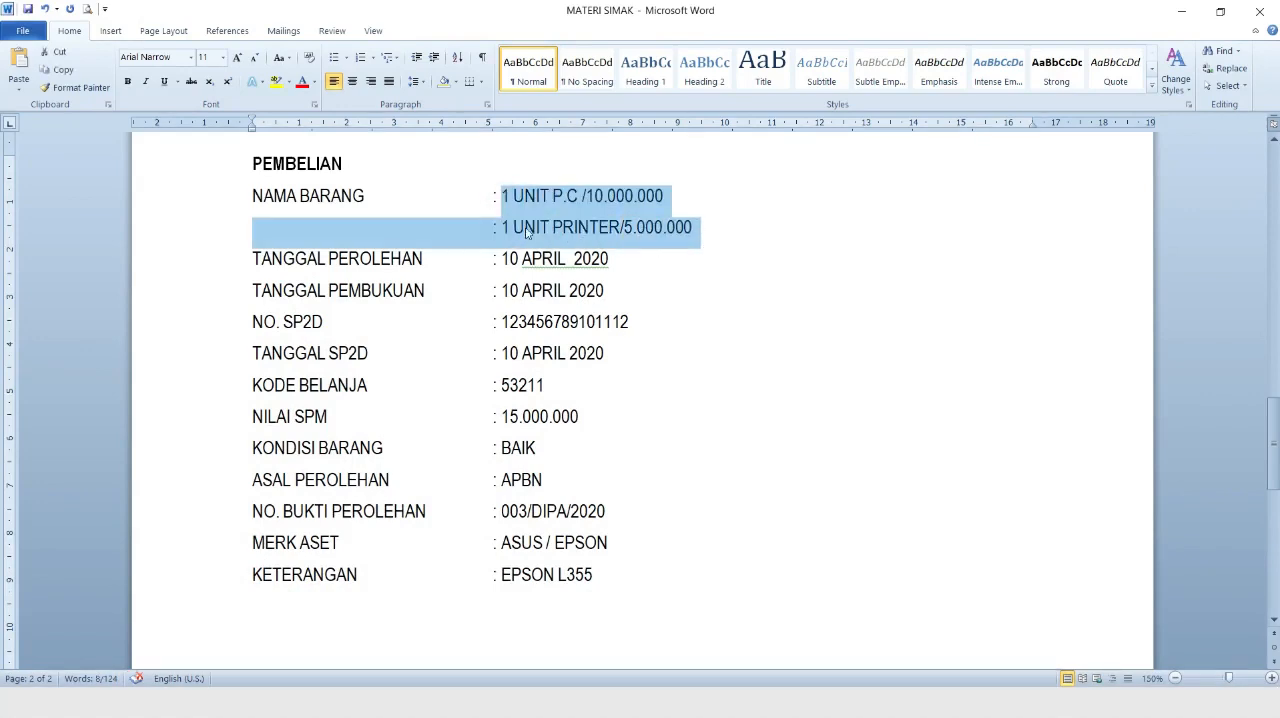
click(512, 197)
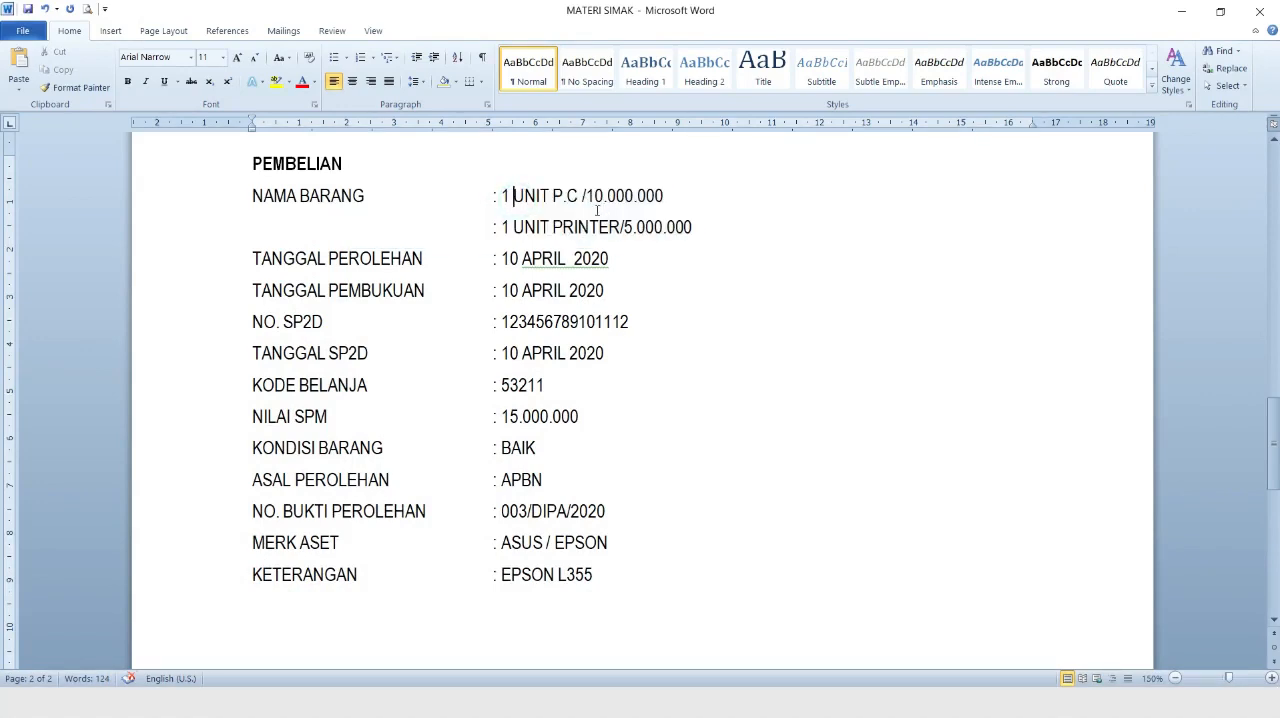
drag(586, 197, 663, 197)
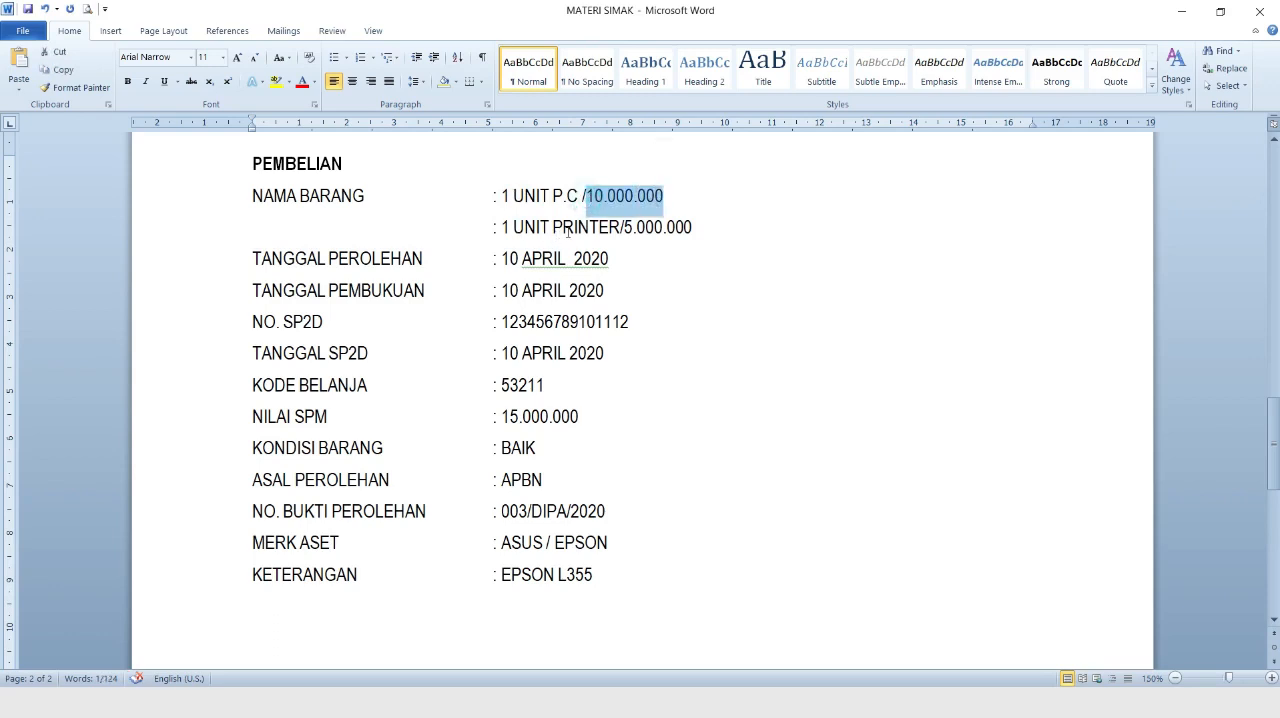
click(622, 228)
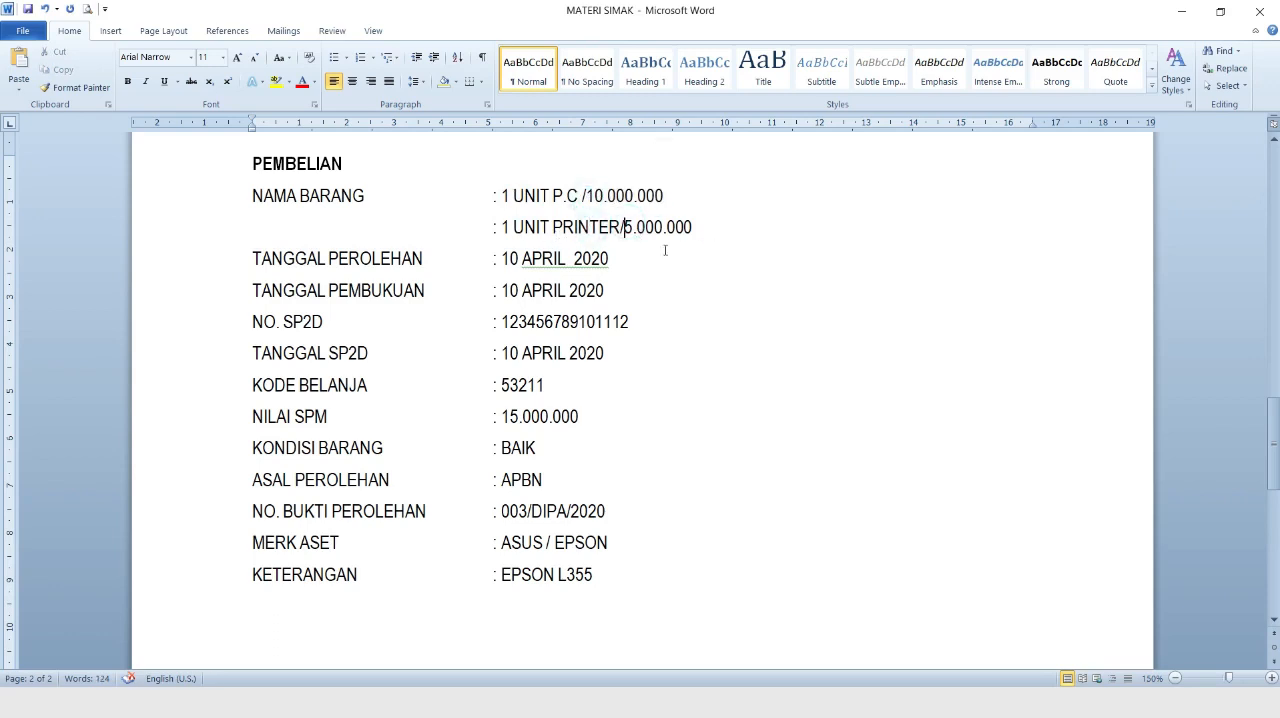
drag(502, 260, 608, 260)
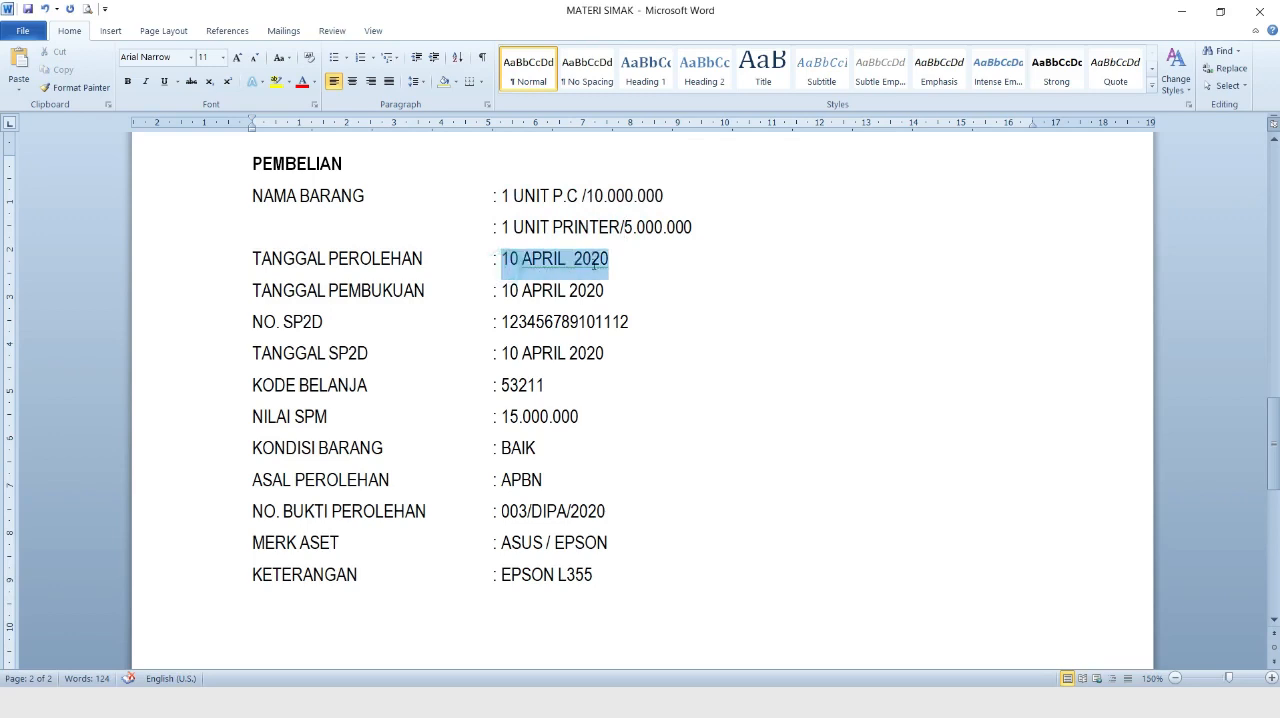
drag(503, 290, 593, 301)
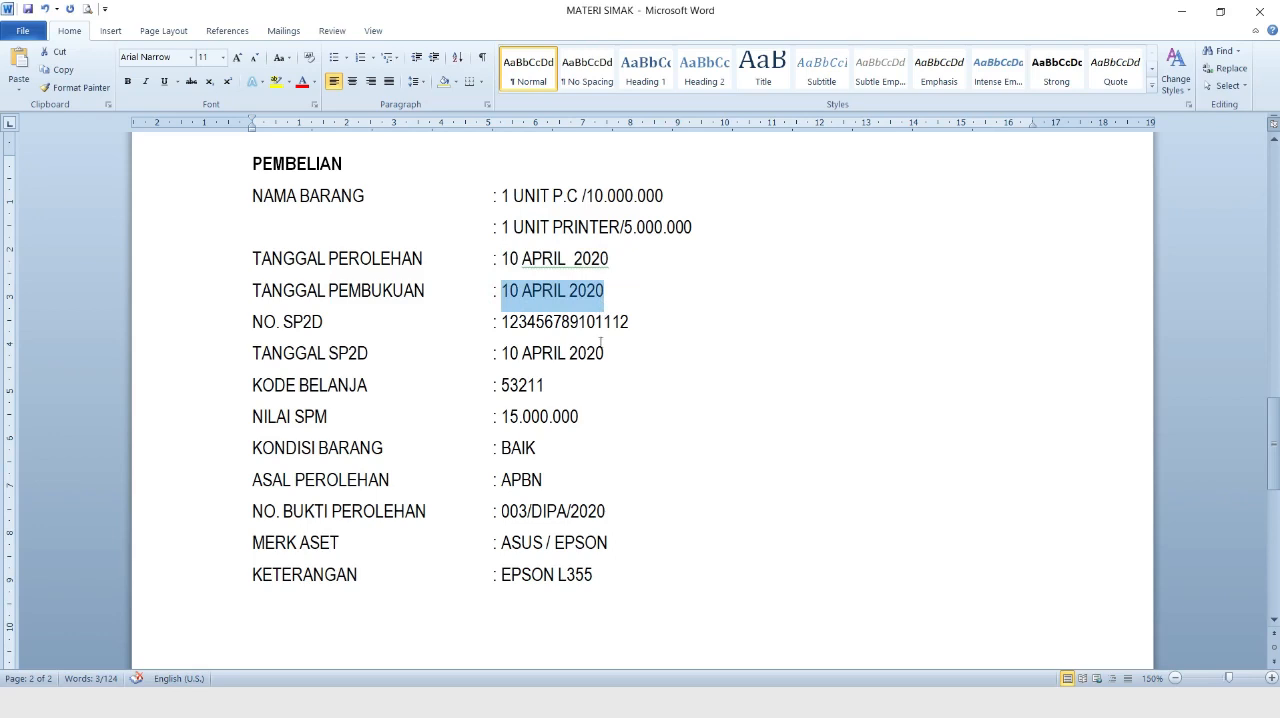
click(508, 322)
drag(508, 322, 630, 323)
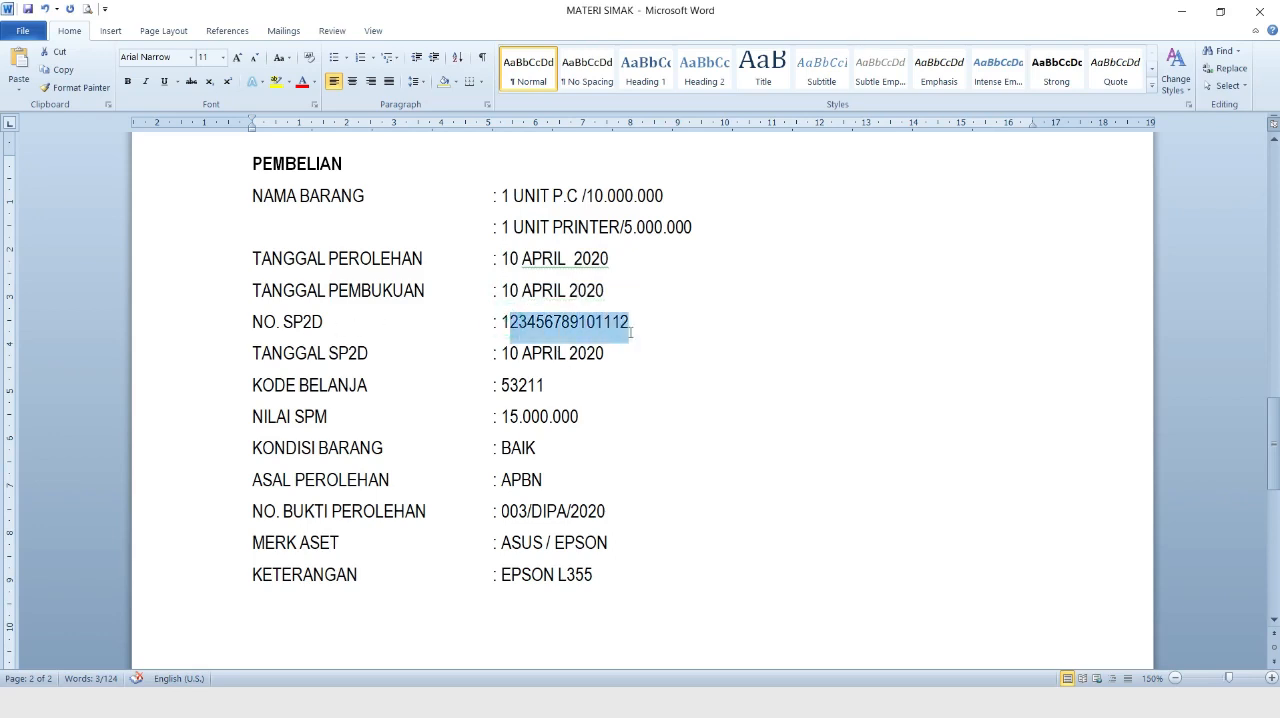
click(500, 322)
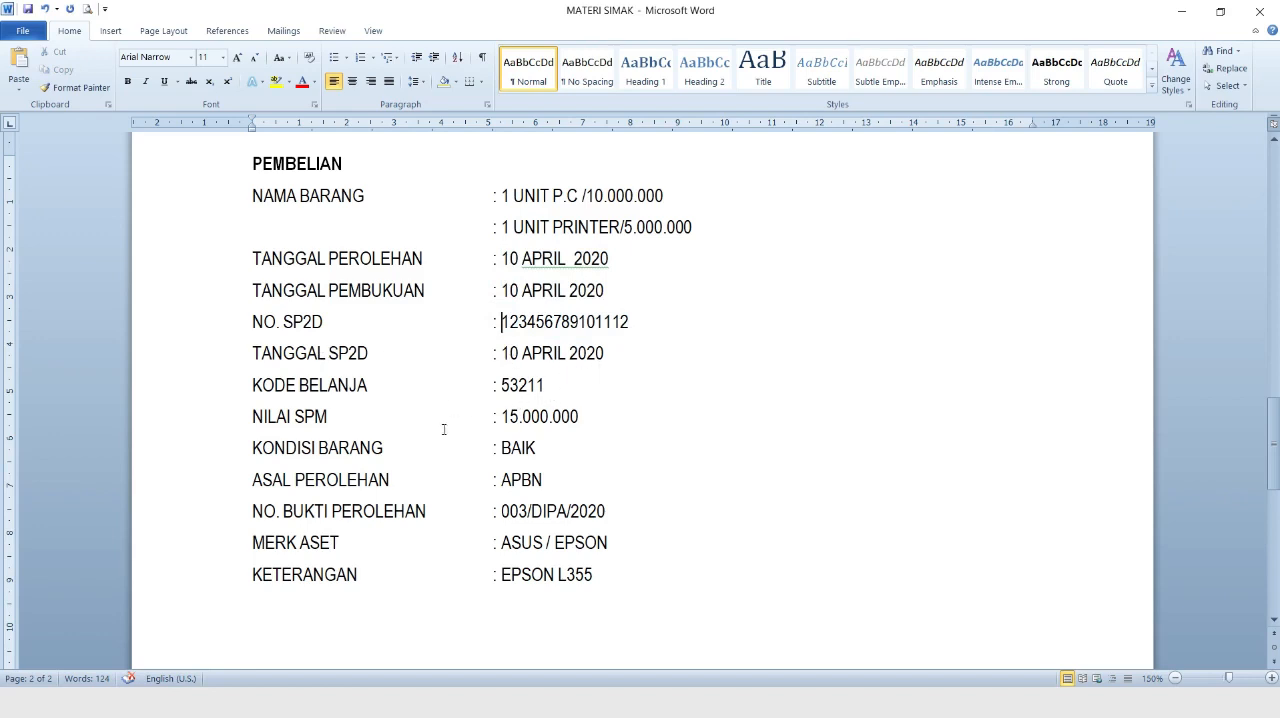
drag(500, 418, 578, 433)
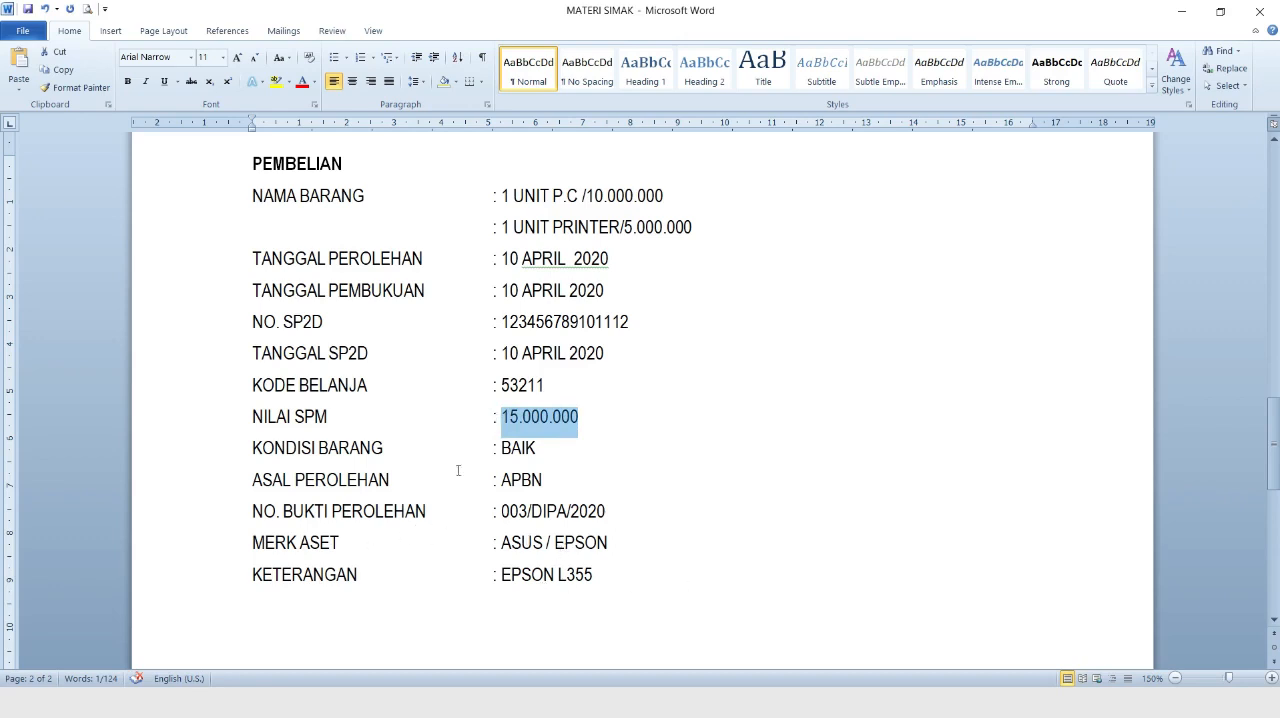
Switch back to SIMAK-BMN and start a new purchase (Pembelian) record under BMN acquisitions.
key(super)
click(432, 703)
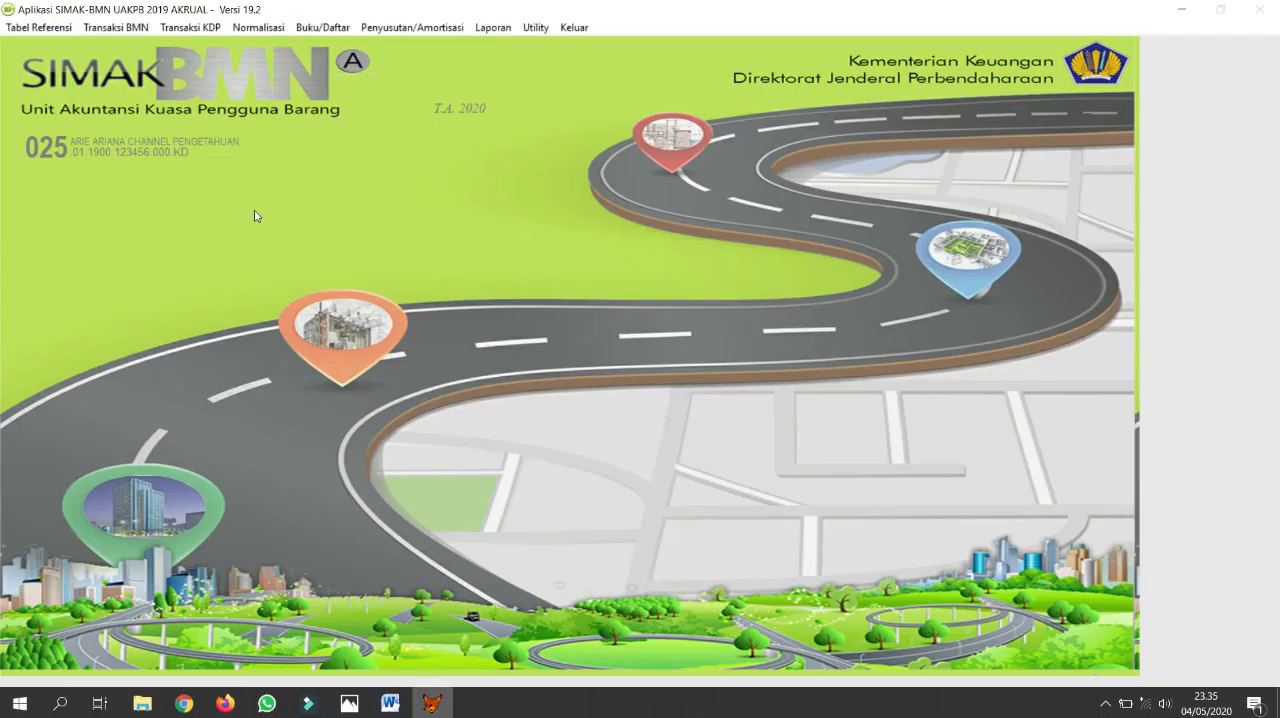
click(118, 28)
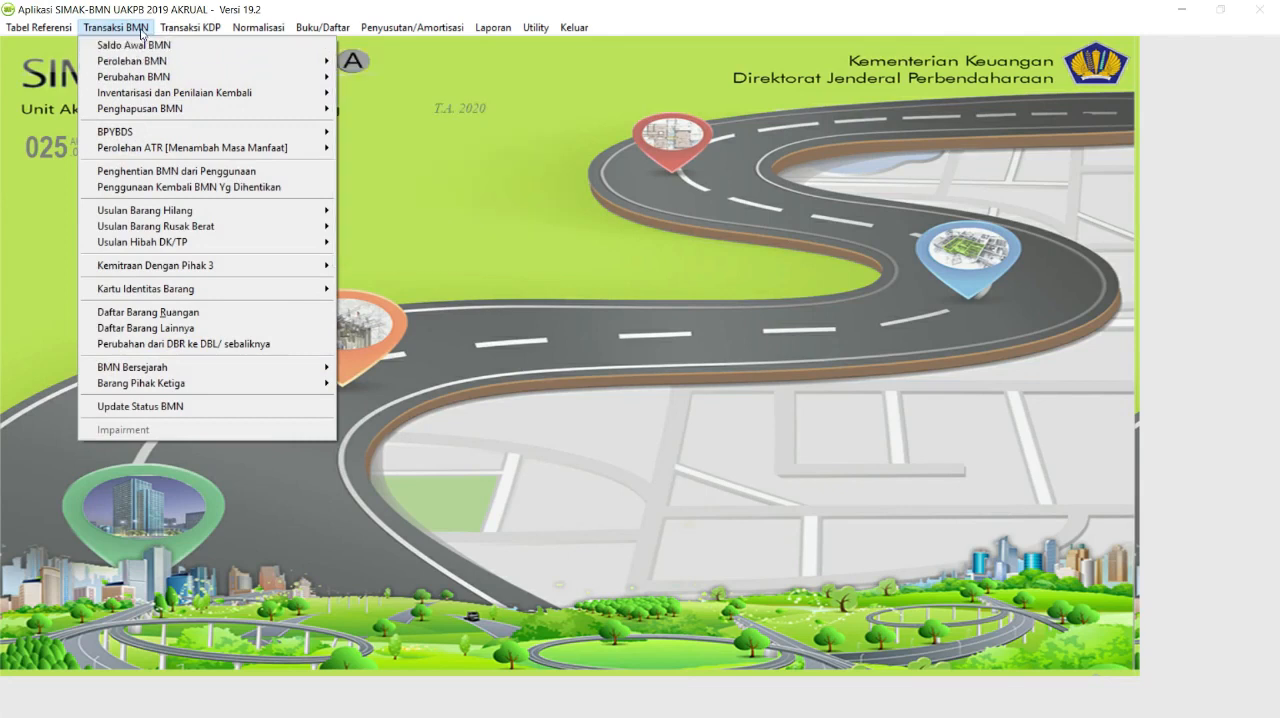
mouse_move(148, 61)
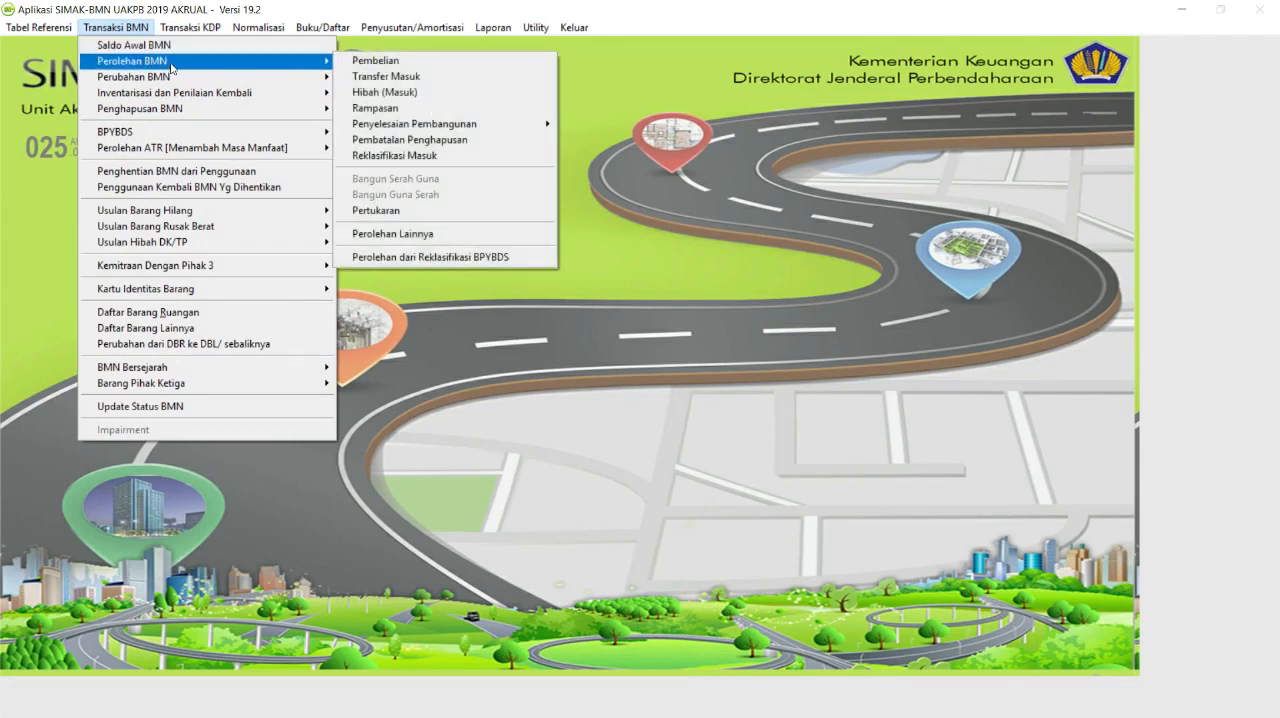
click(354, 63)
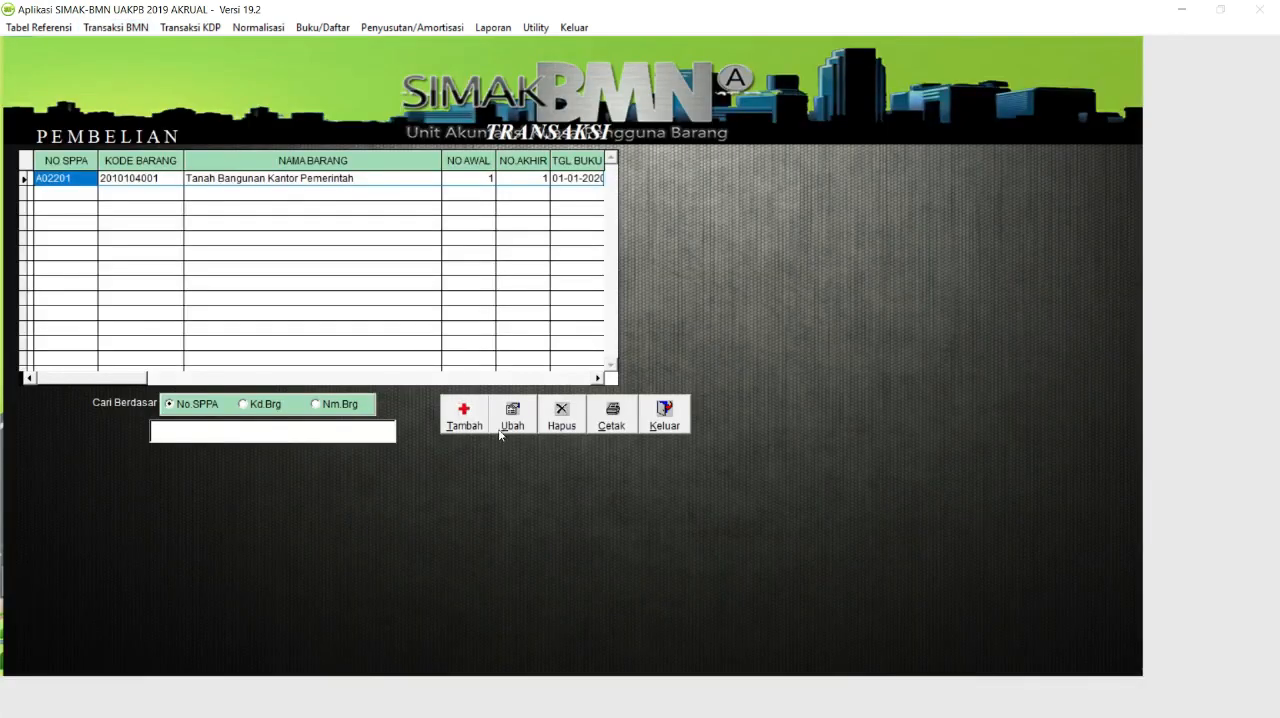
click(462, 418)
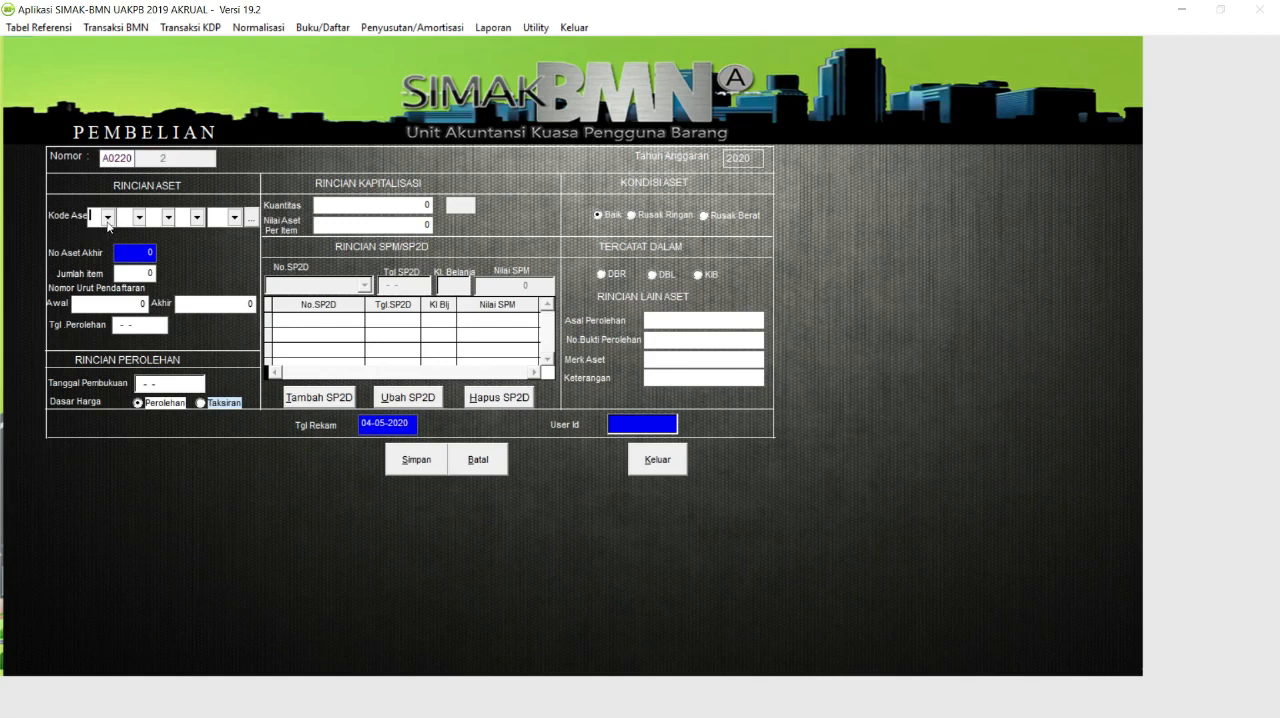
click(246, 224)
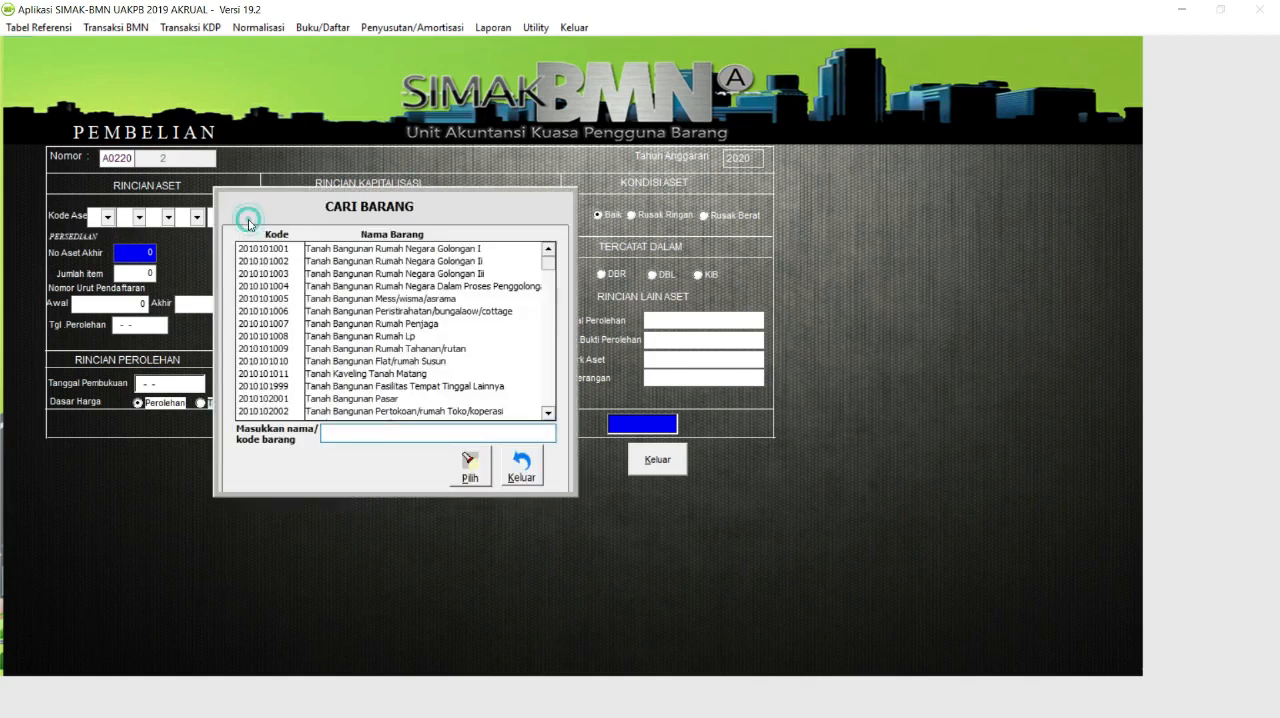
click(391, 436)
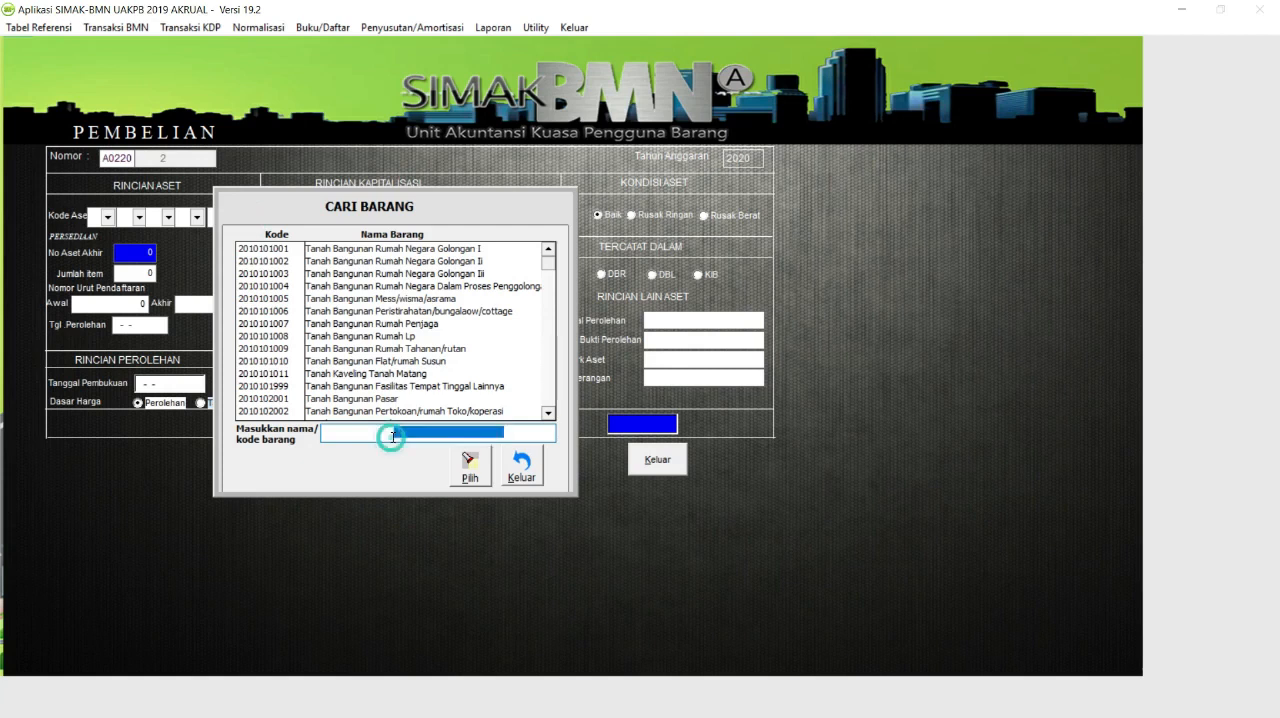
click(332, 437)
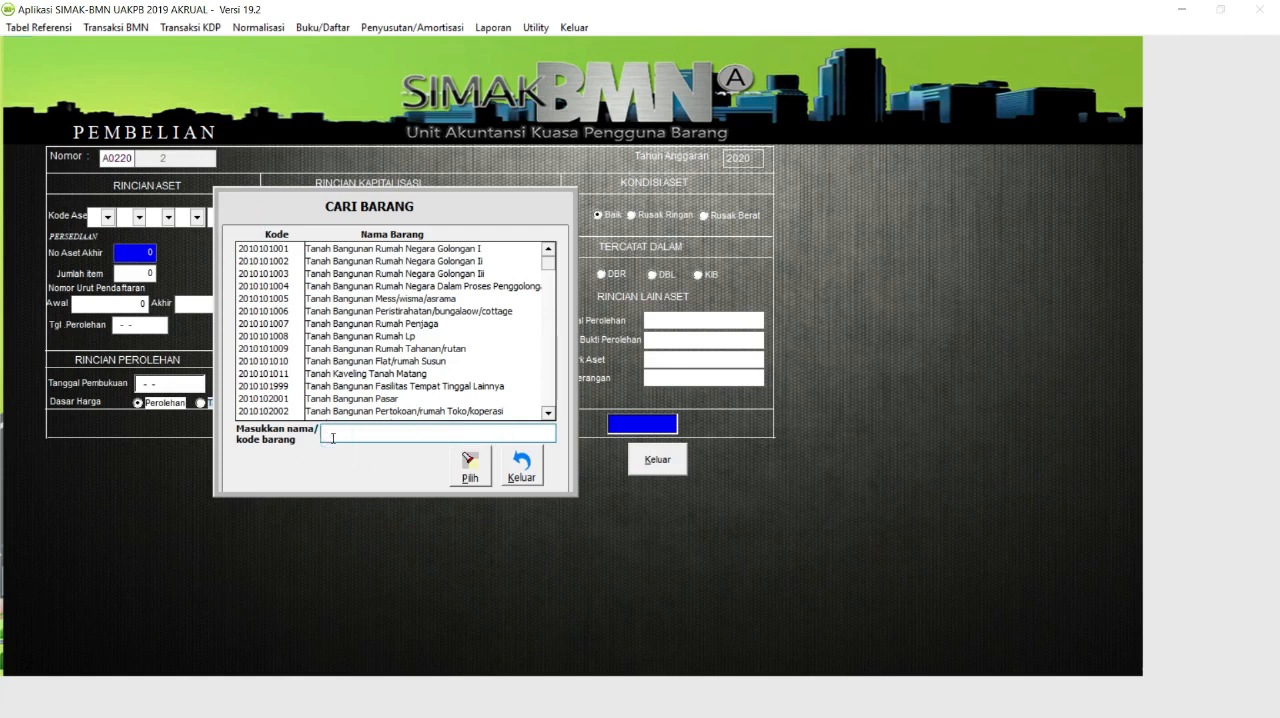
text(PRINET)
key(BackSpace)
key(BackSpace)
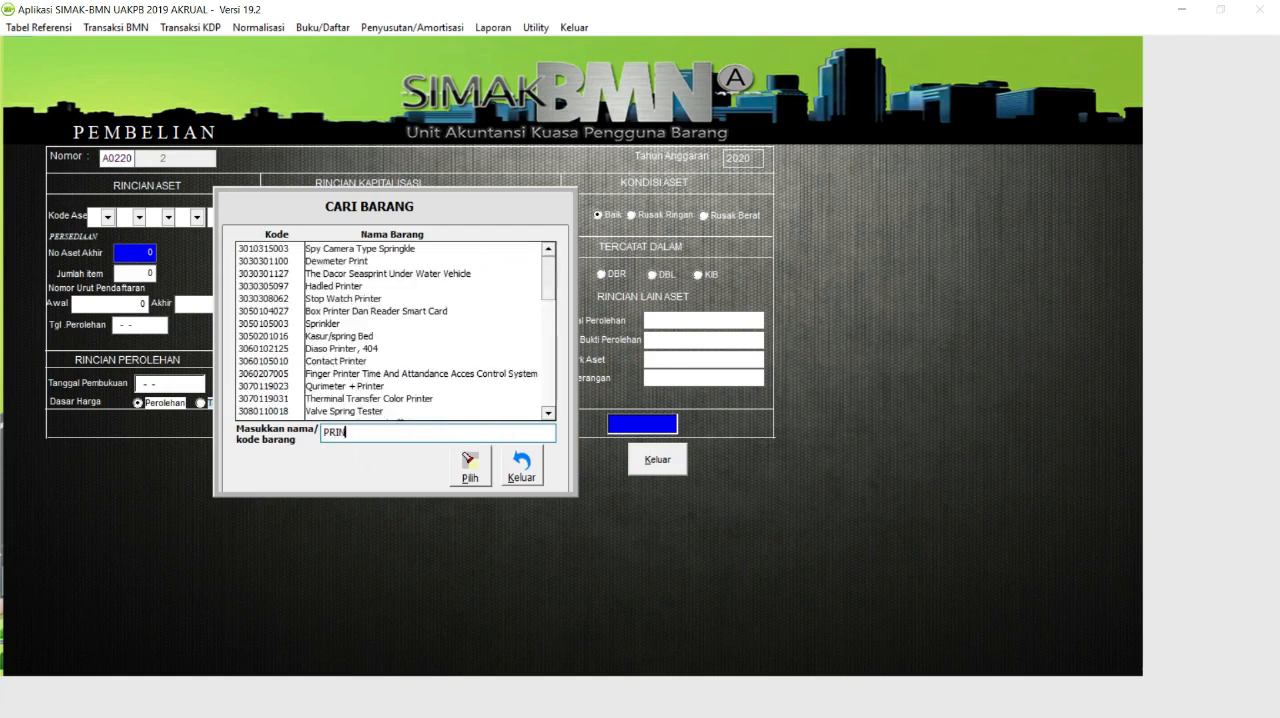
text(TE)
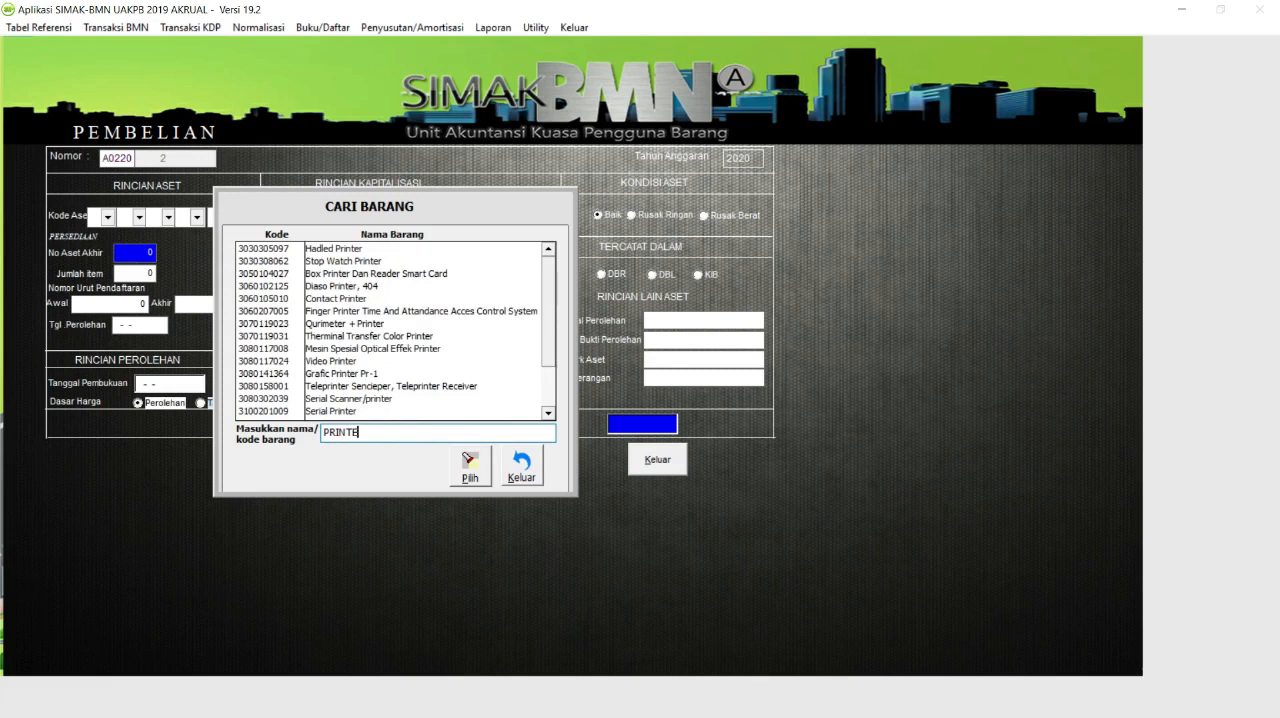
double_click(360, 399)
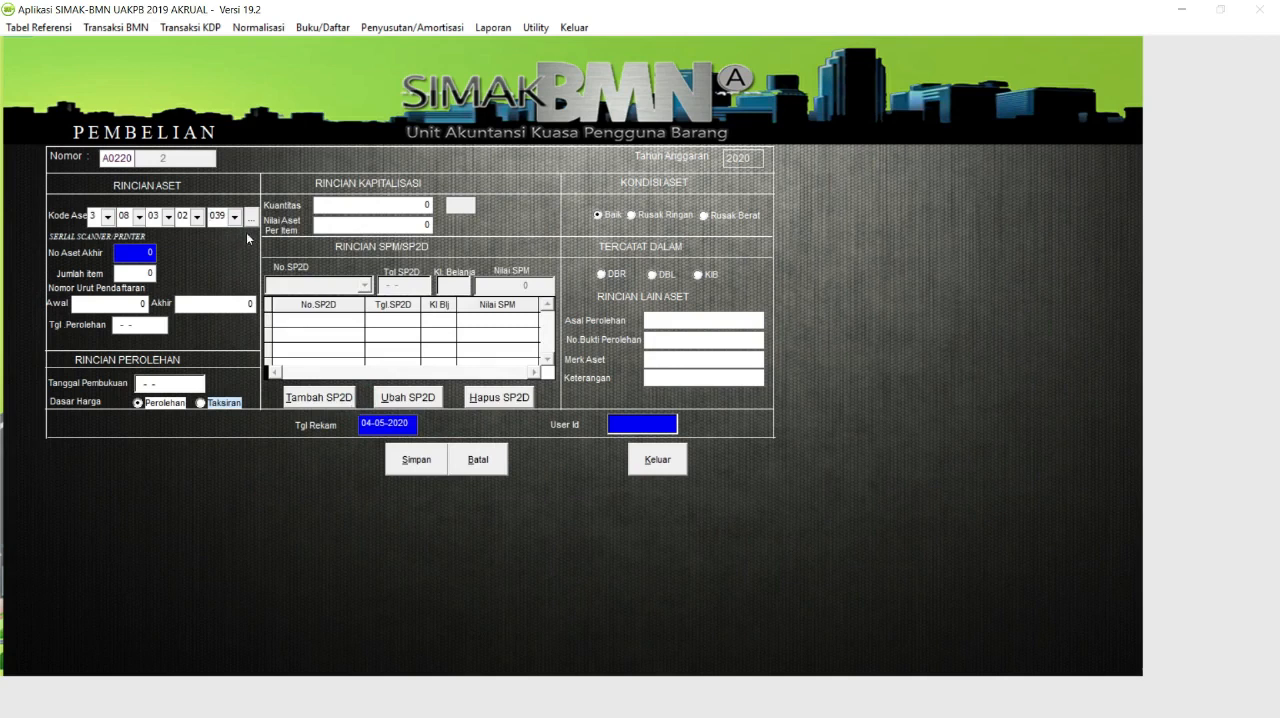
click(107, 216)
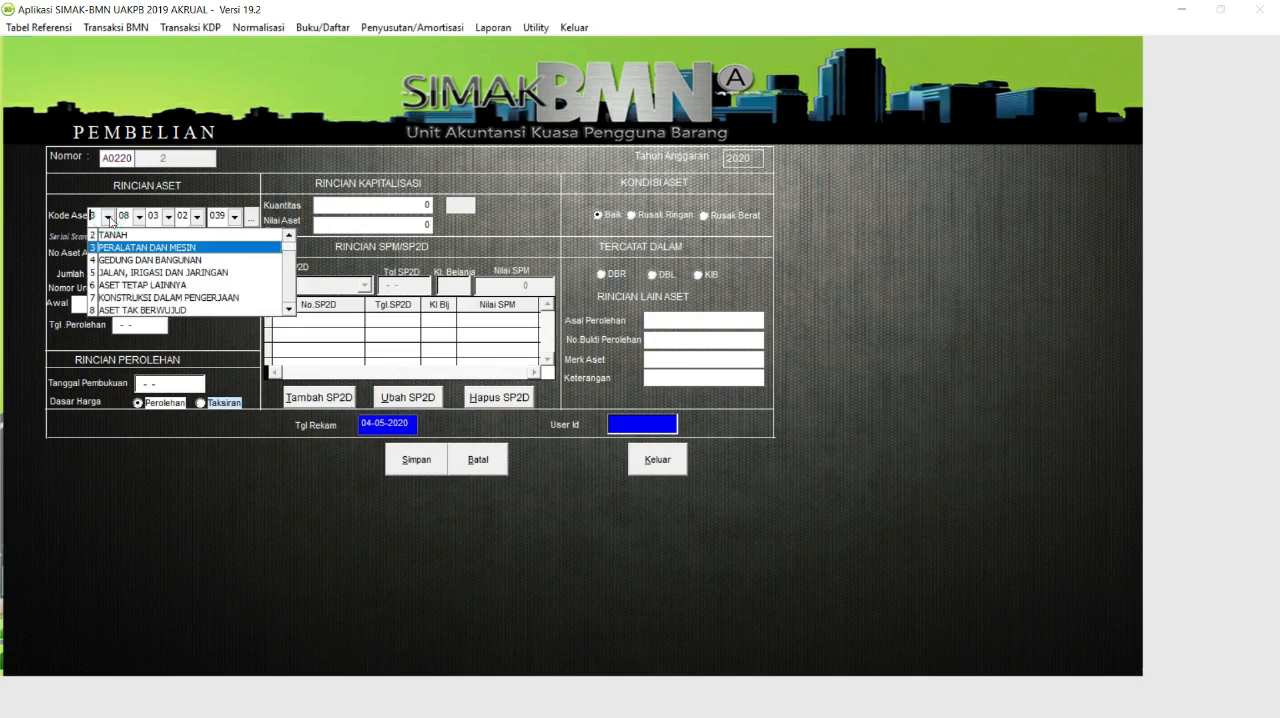
click(146, 250)
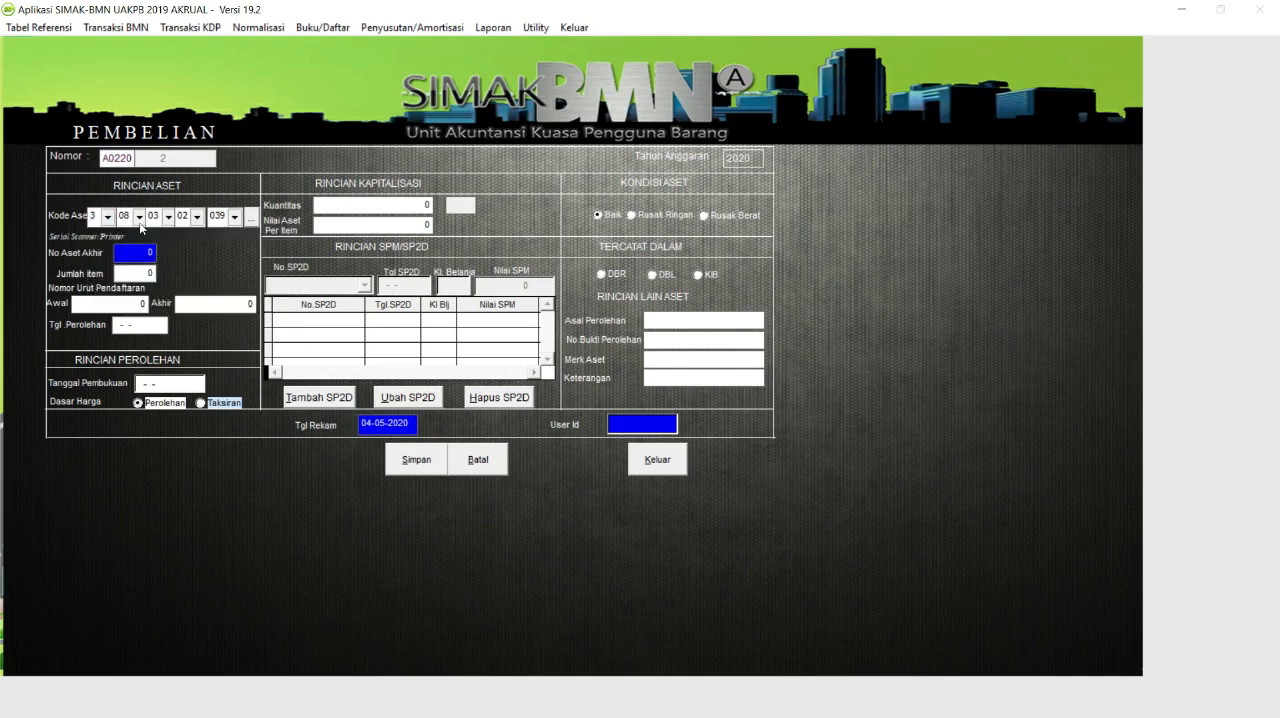
click(140, 220)
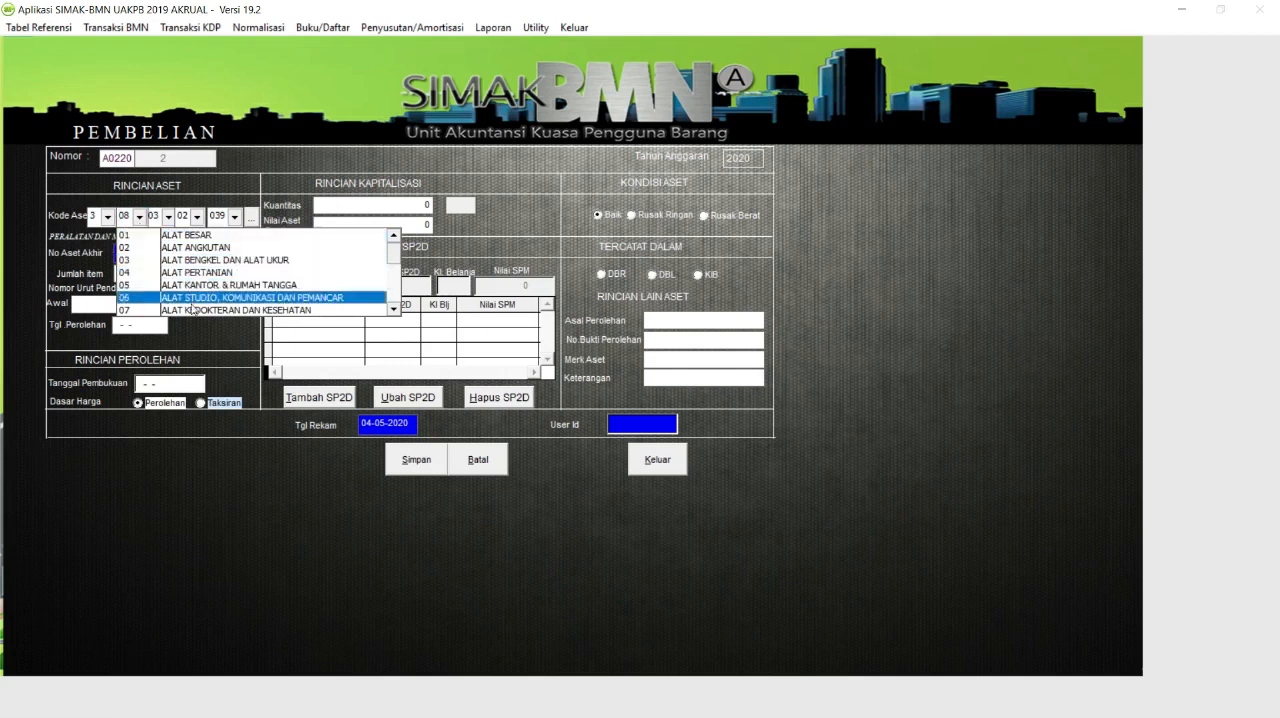
click(392, 311)
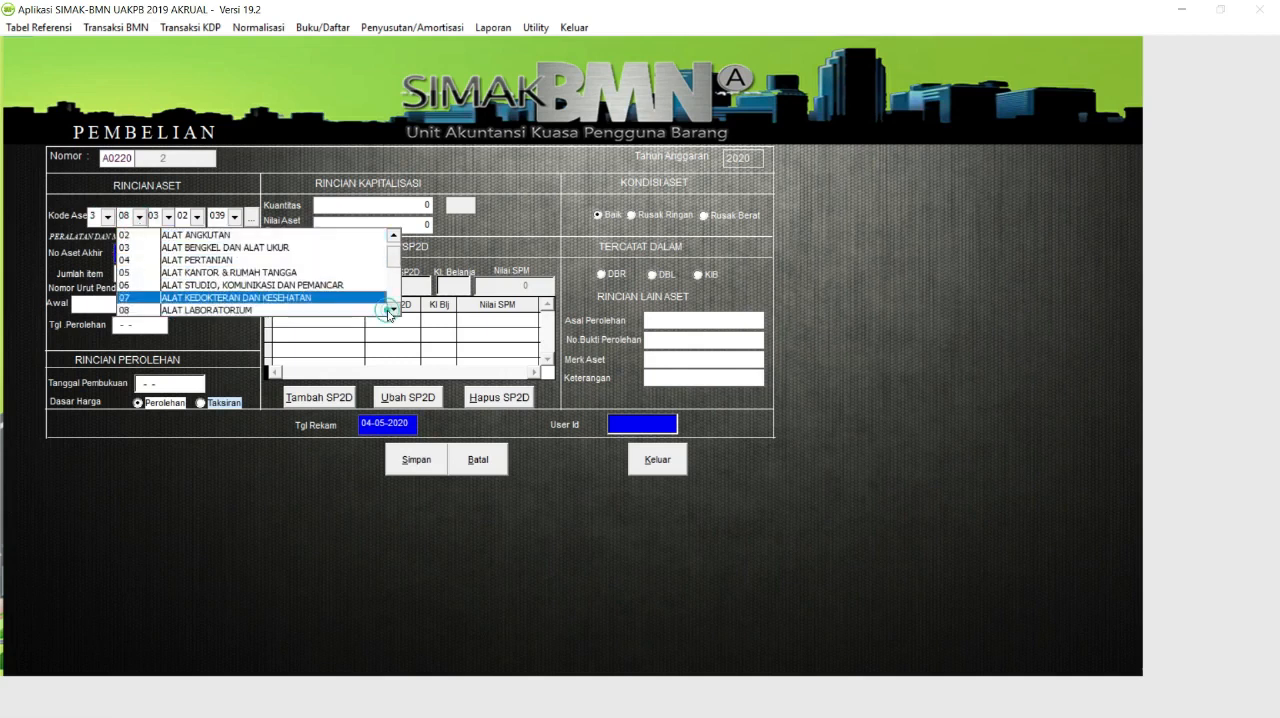
click(335, 311)
click(168, 216)
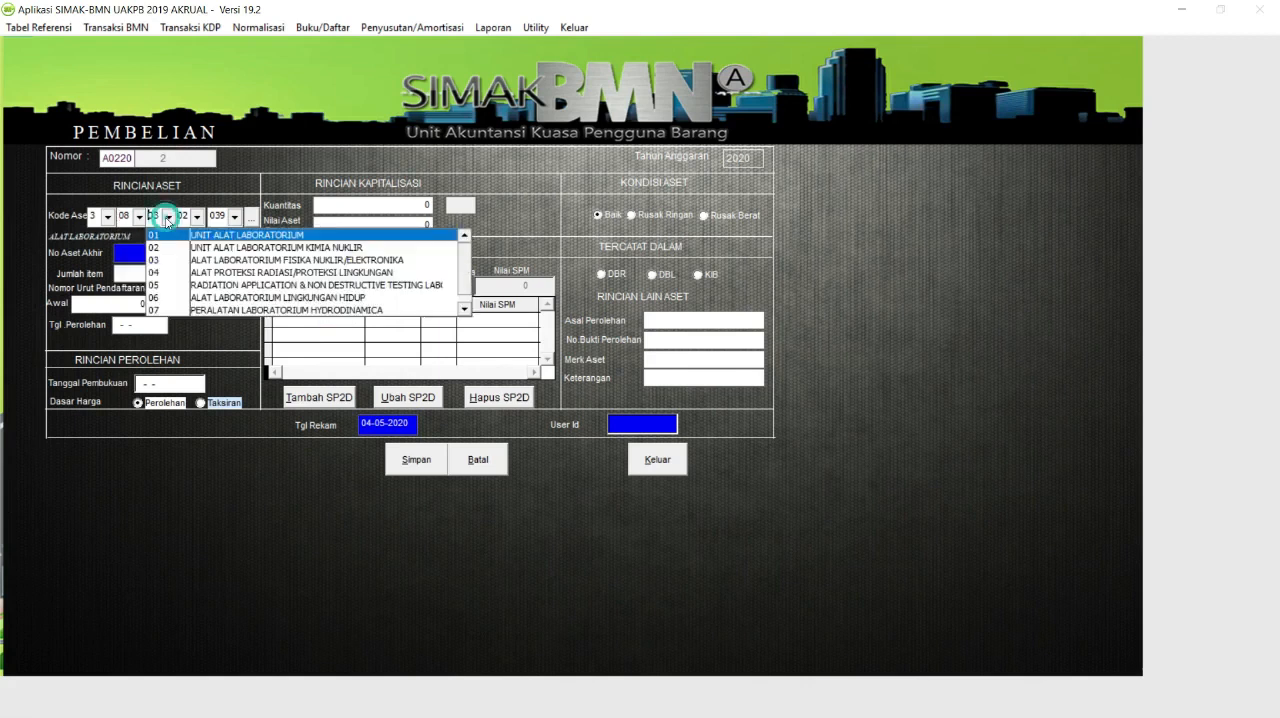
click(238, 261)
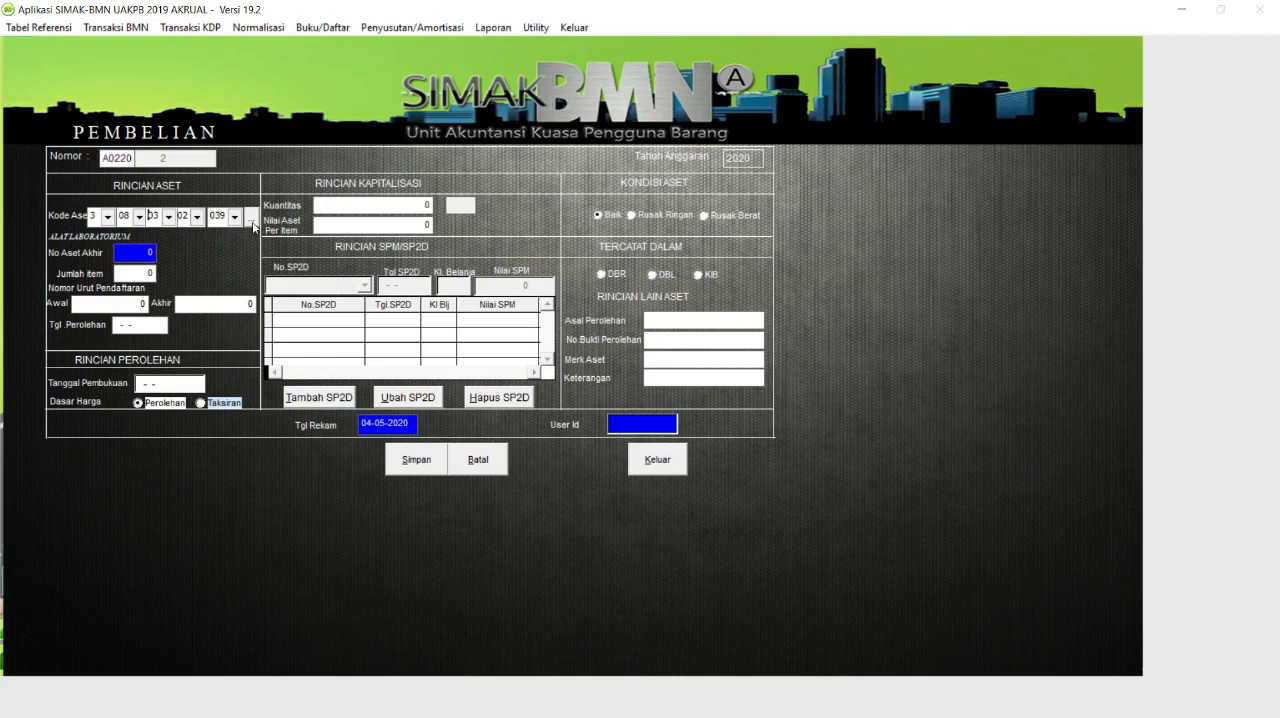
click(251, 225)
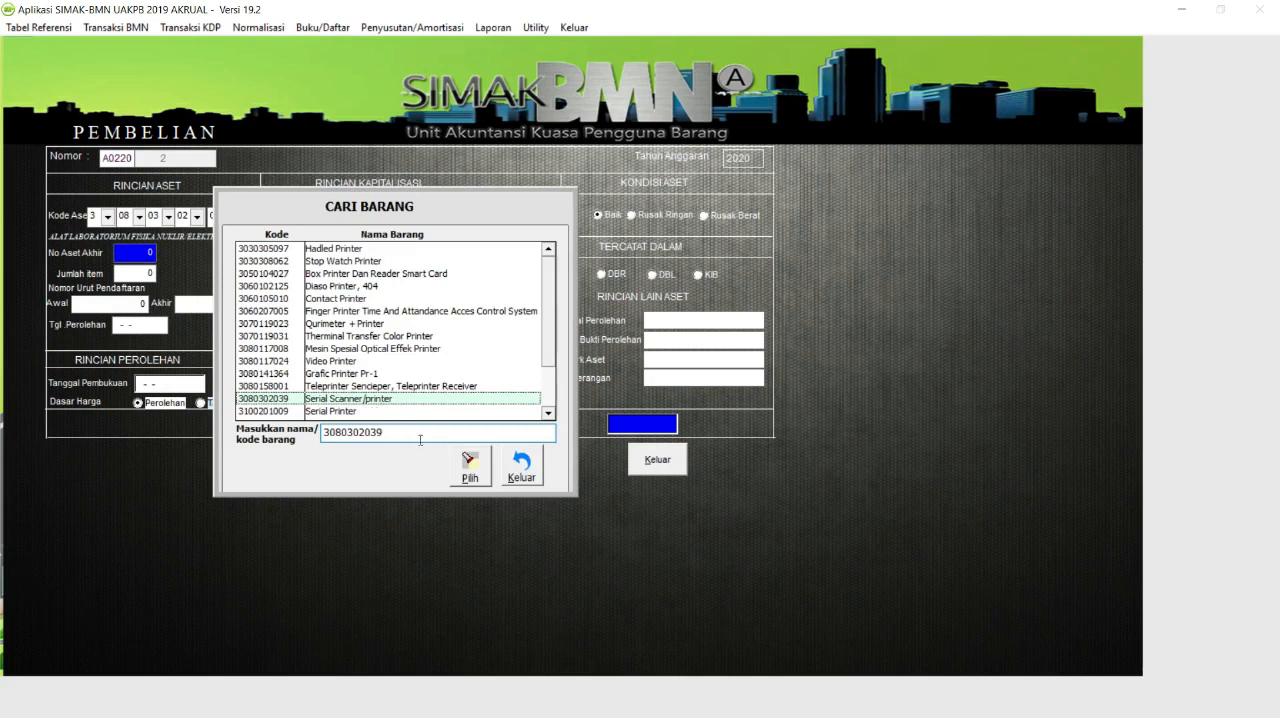
click(531, 479)
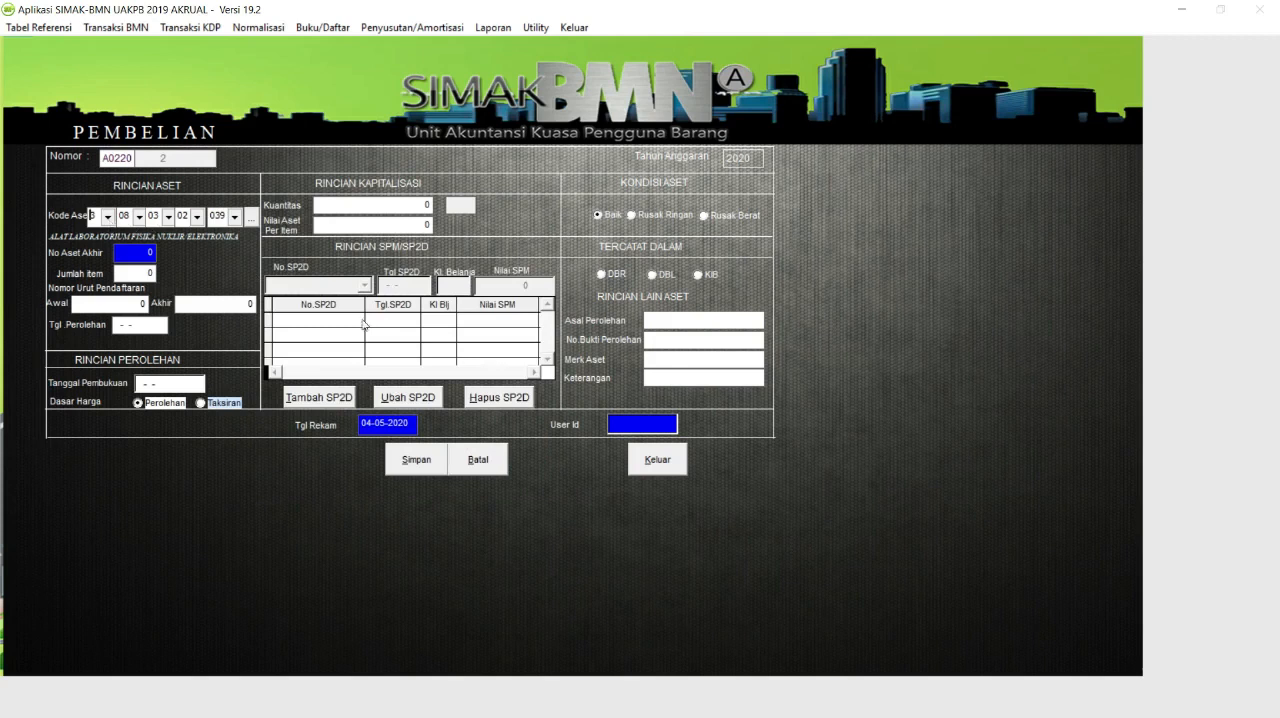
click(492, 467)
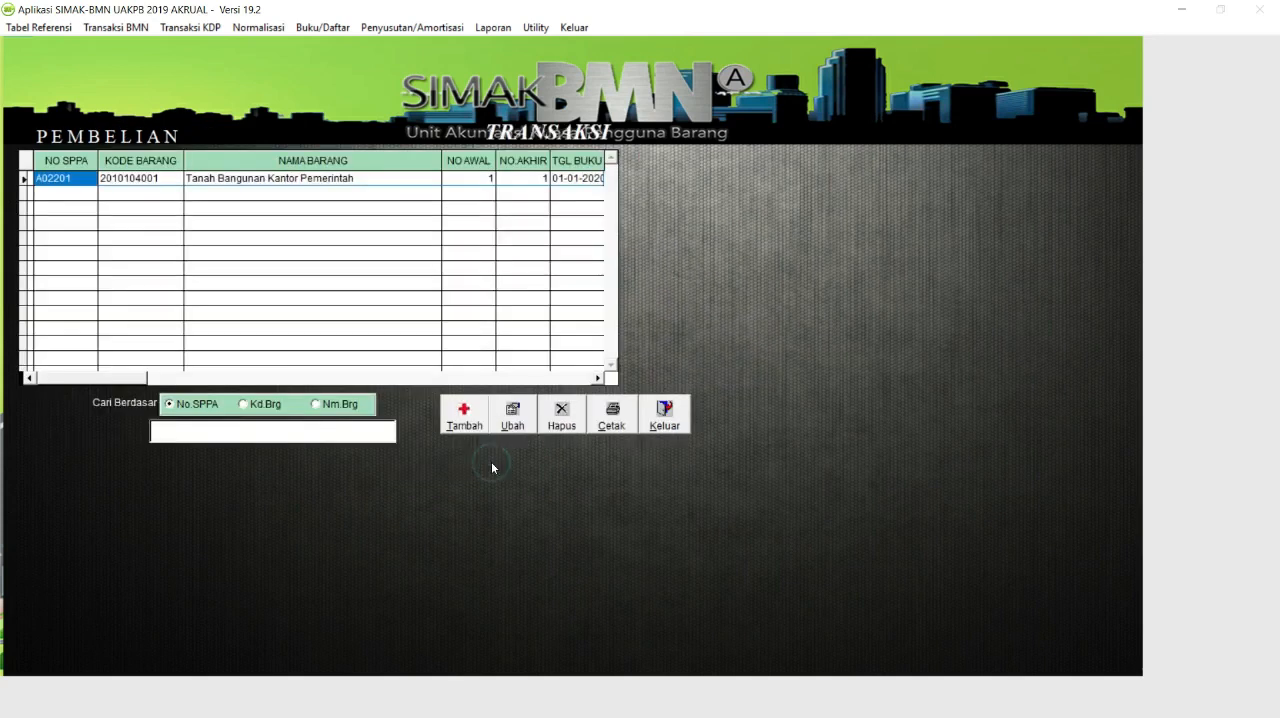
Start a new purchase record and set the first asset code levels to 3 PERALATAN DAN MESIN and 10 KOMPUTER.
click(462, 426)
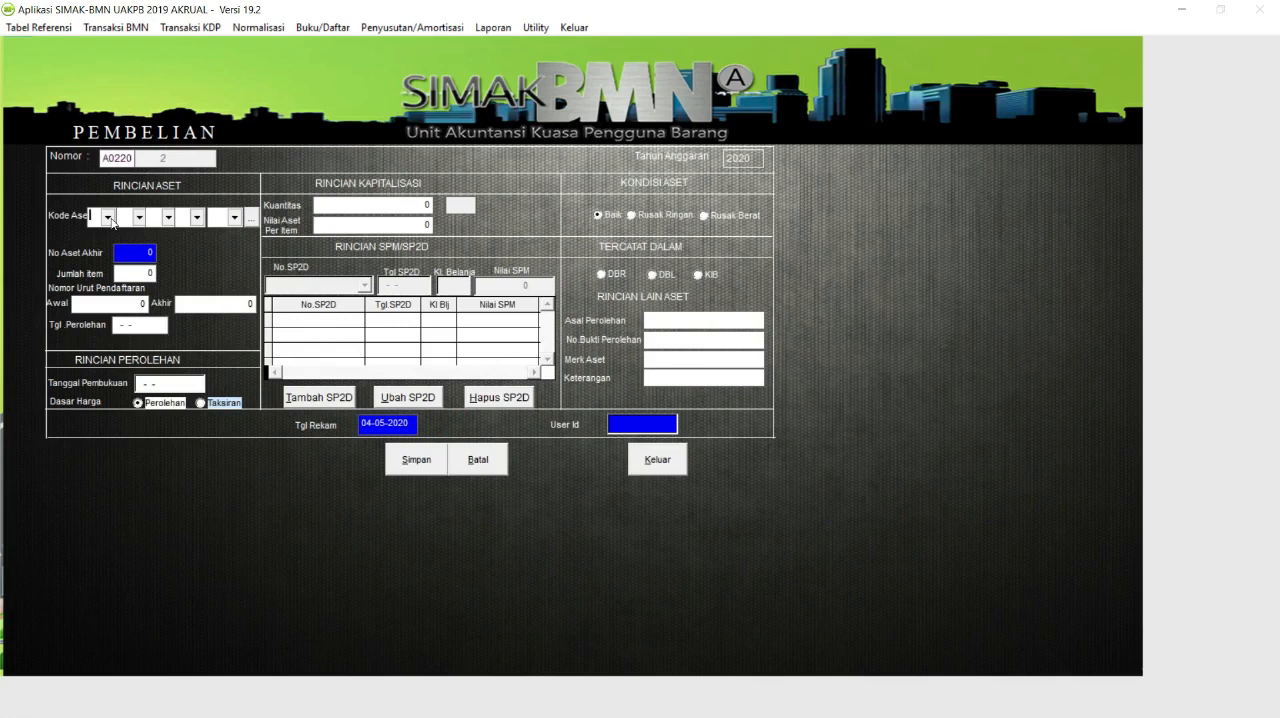
click(108, 217)
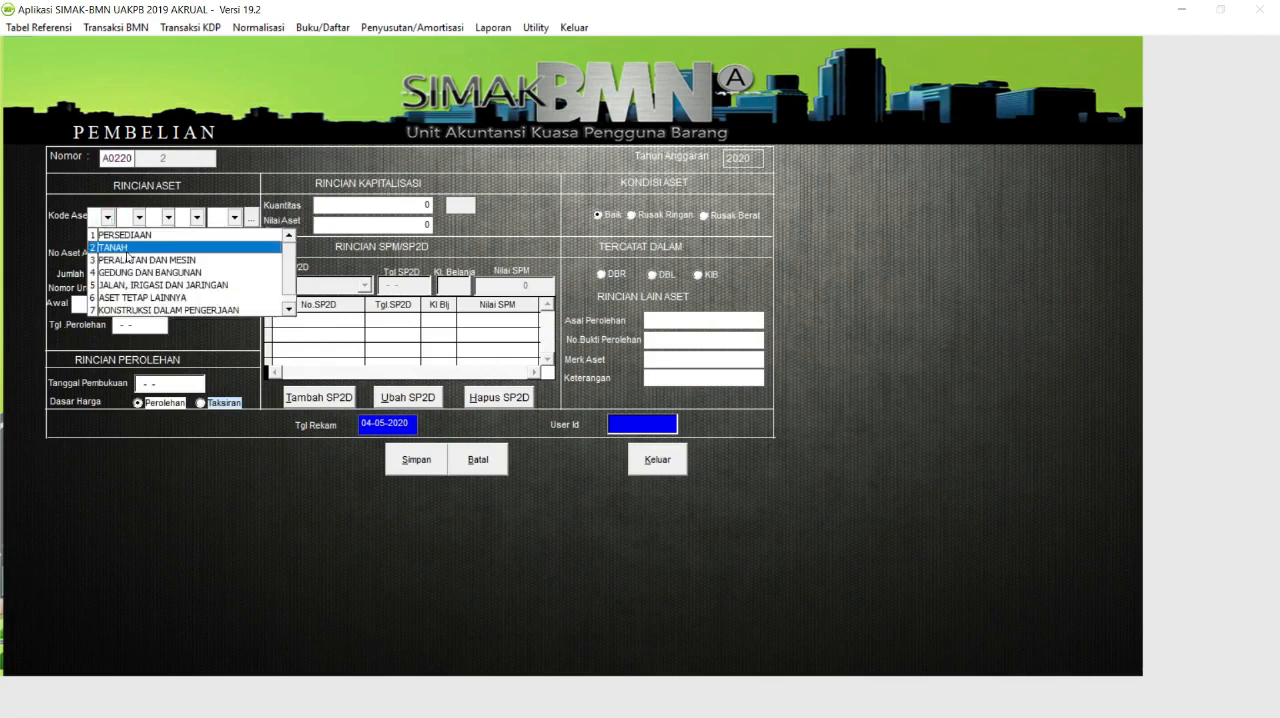
click(133, 259)
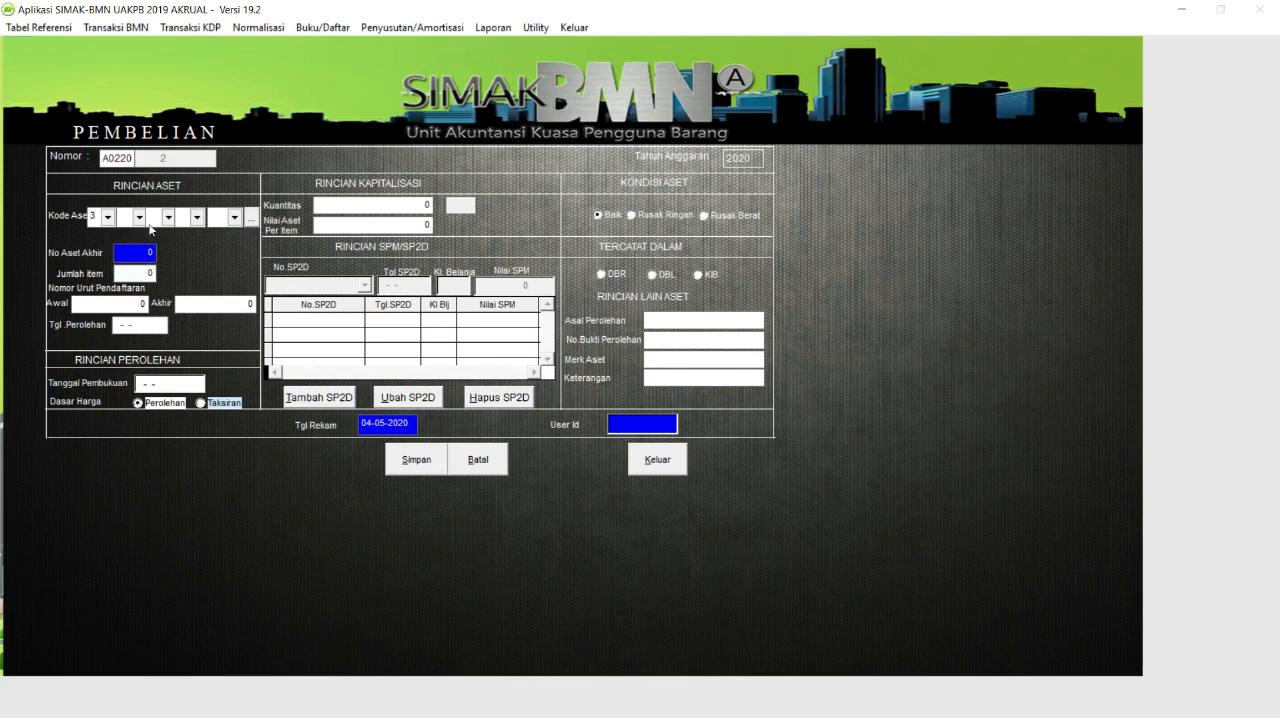
click(141, 218)
click(396, 310)
click(396, 310)
click(396, 310)
click(396, 310)
click(396, 310)
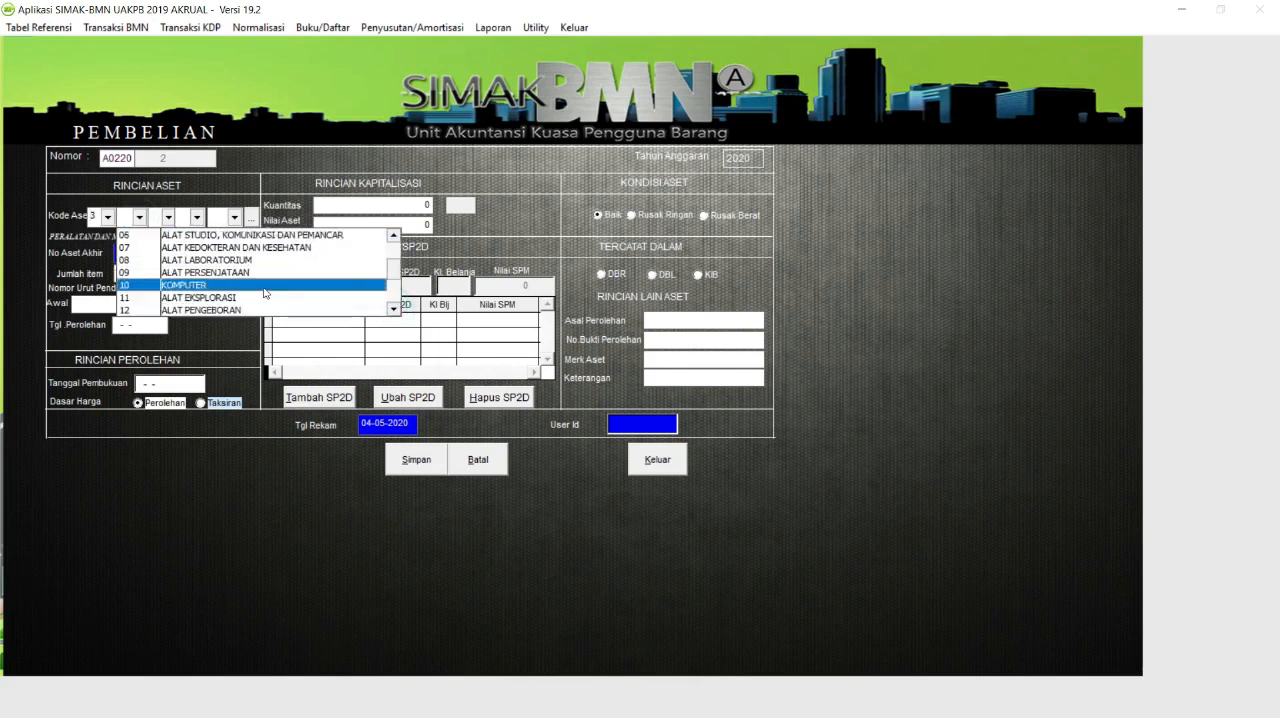
click(267, 290)
Complete the asset code with 01 KOMPUTER UNIT, 02 PERSONAL KOMPUTER and 001 P.C Unit.
click(172, 218)
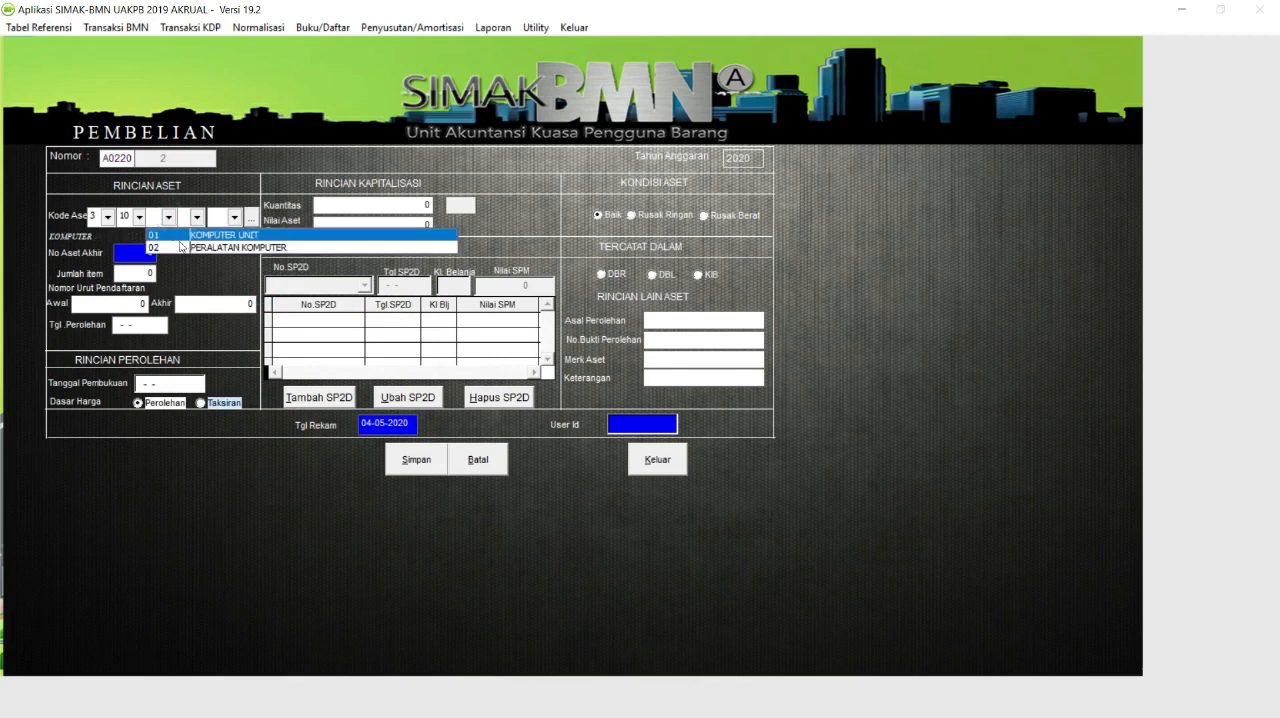
click(198, 235)
click(198, 218)
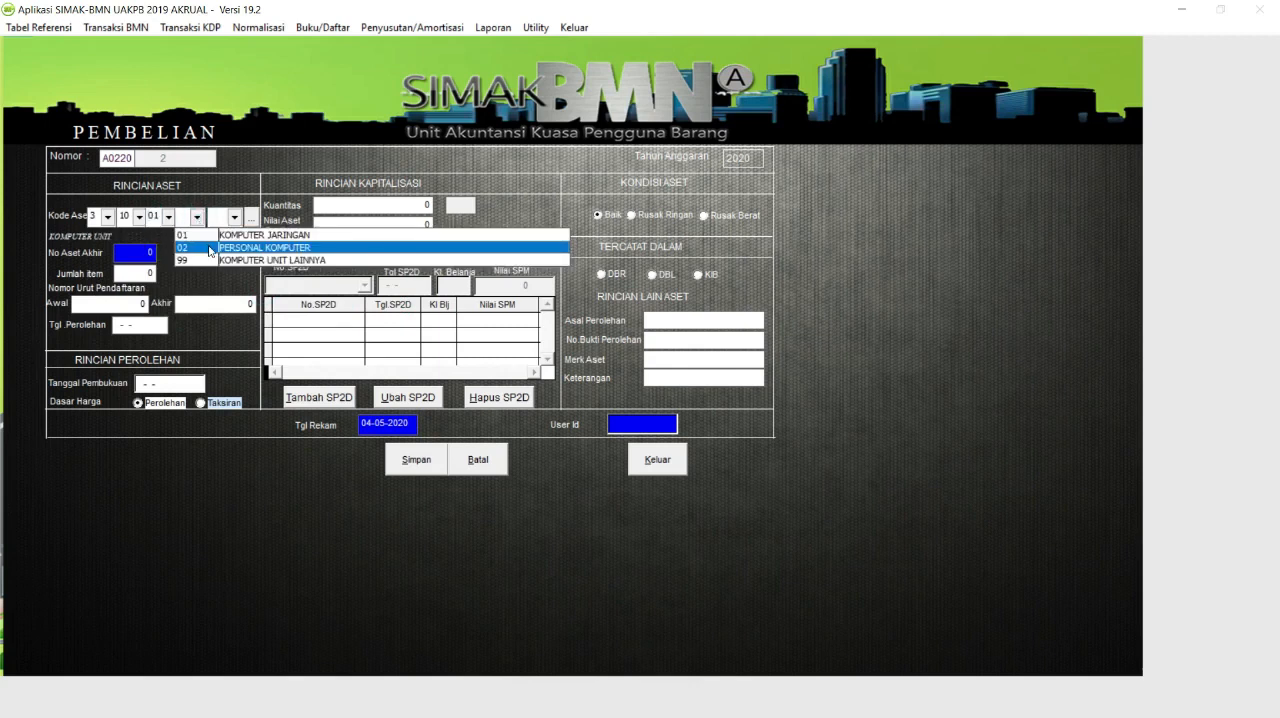
click(208, 248)
click(234, 217)
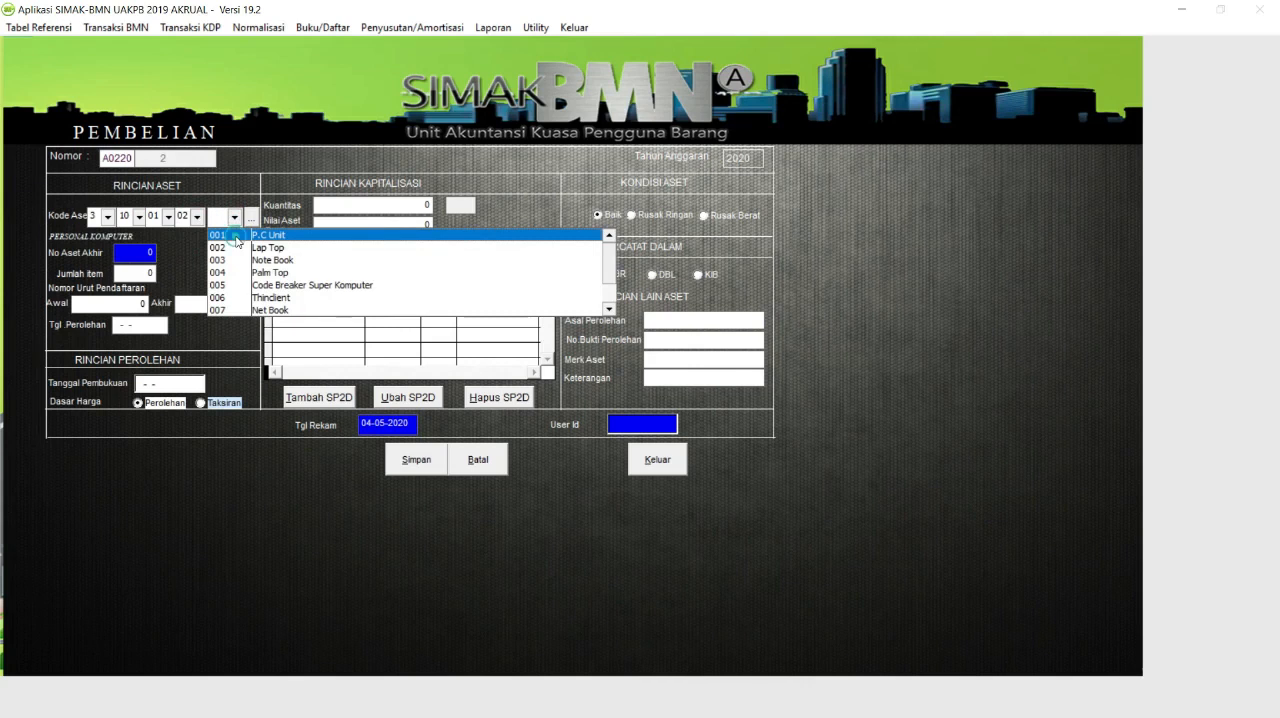
click(236, 238)
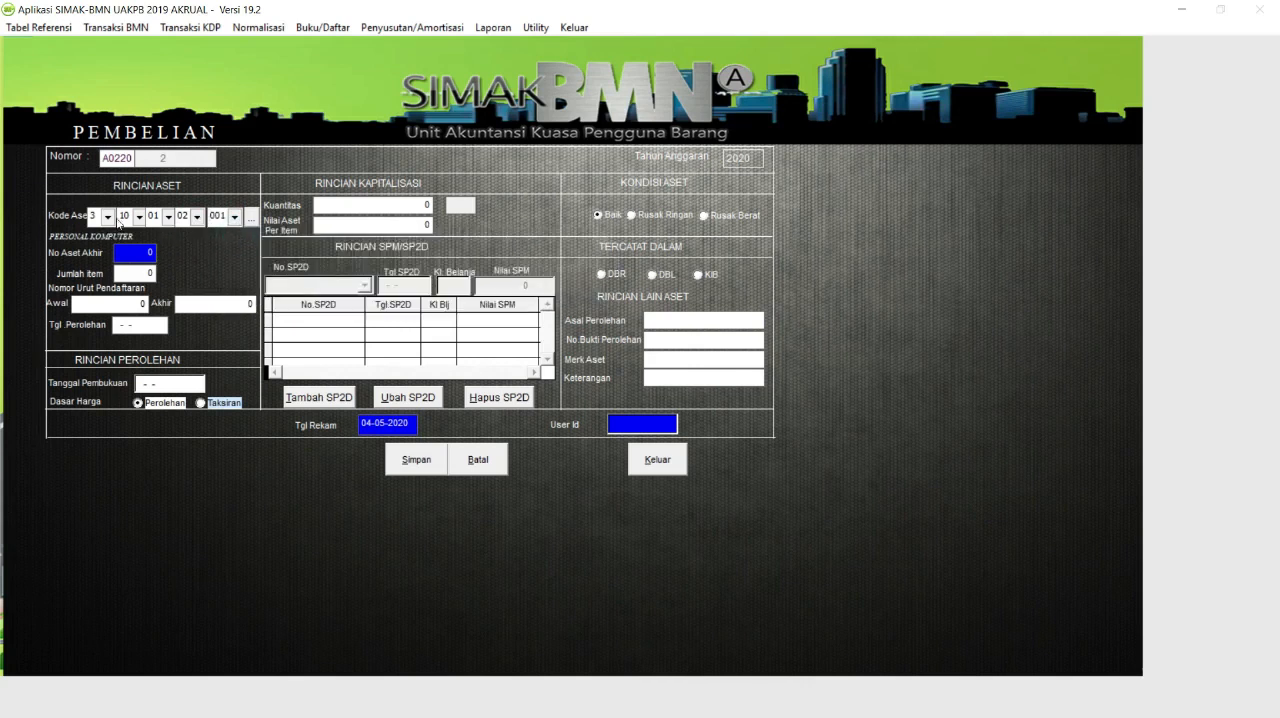
click(251, 218)
double_click(409, 431)
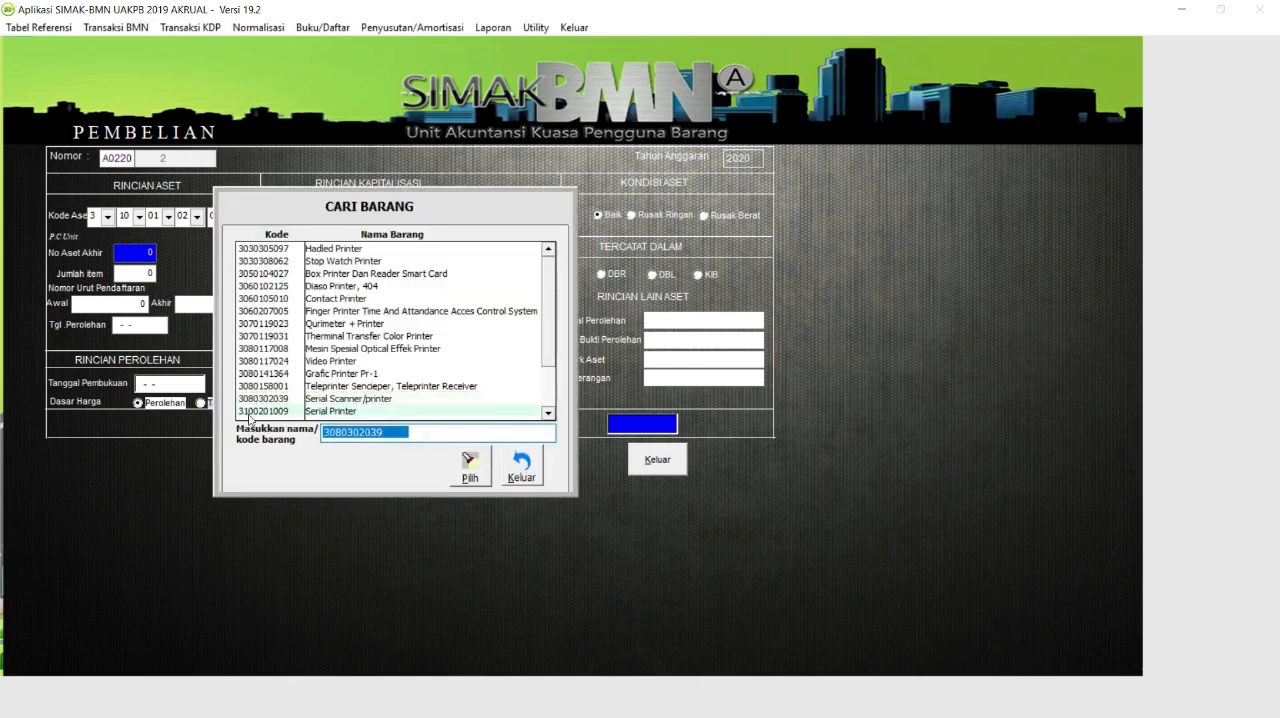
text(P.C)
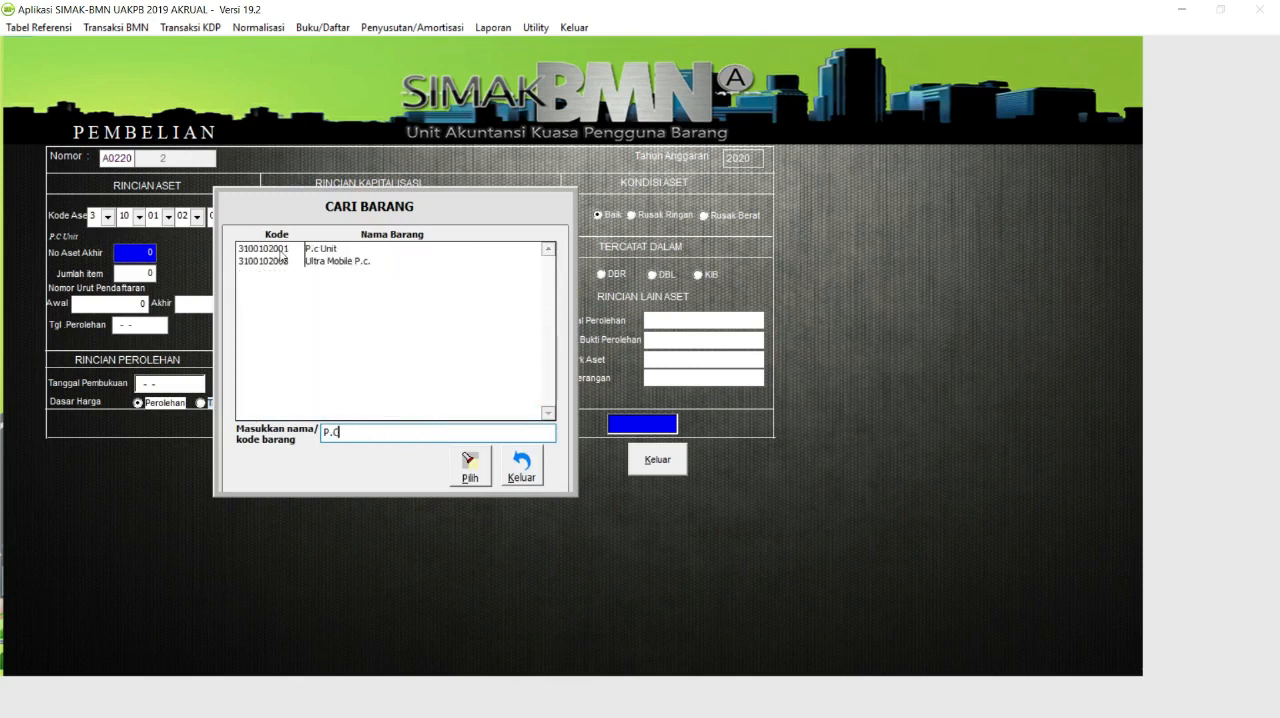
double_click(283, 250)
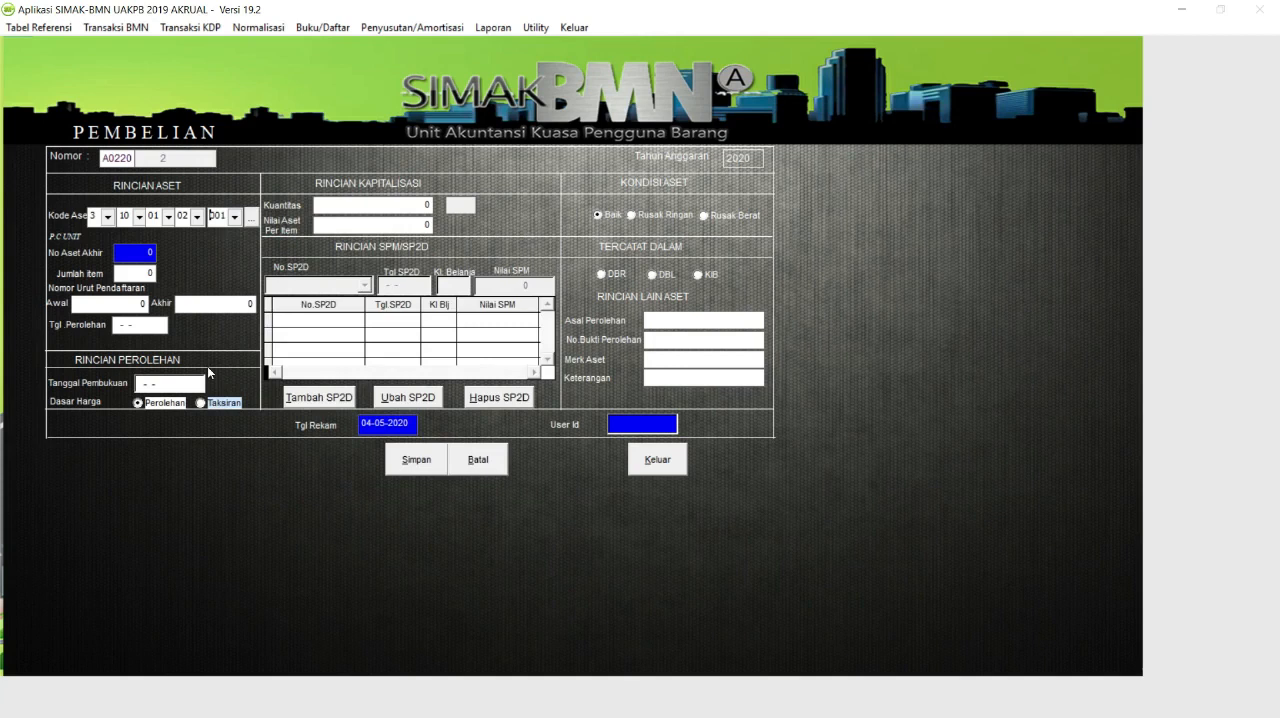
key(Tab)
key(shift+Tab)
key(Tab)
click(211, 216)
click(220, 216)
key(Tab)
key(Tab)
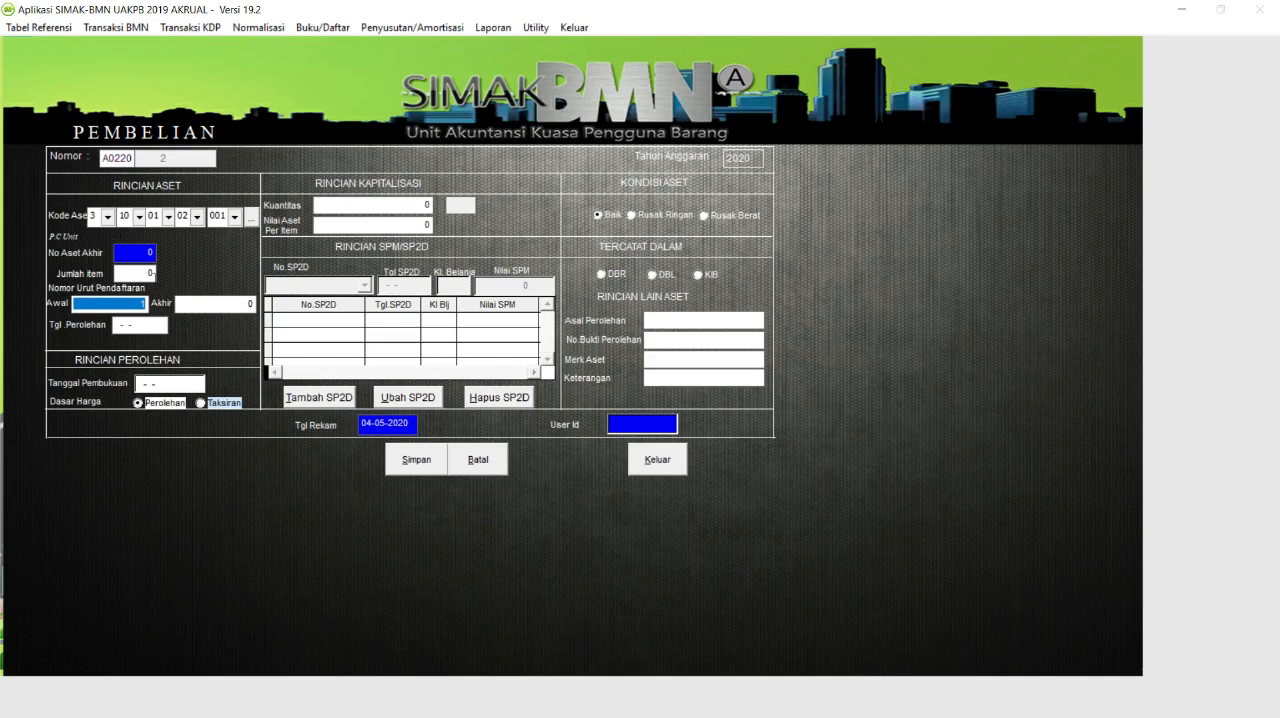
Set the number of items to 1 and accept the starting and ending registration numbers.
click(150, 274)
key(BackSpace)
text(1)
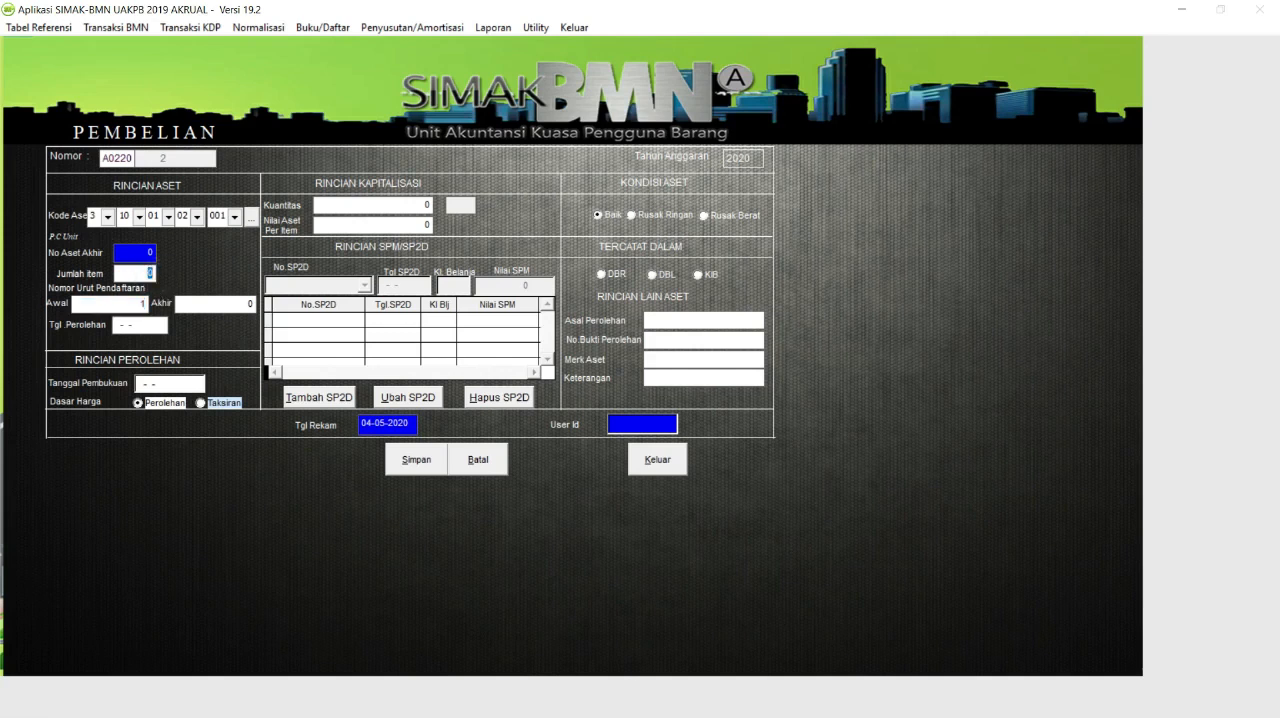
key(Tab)
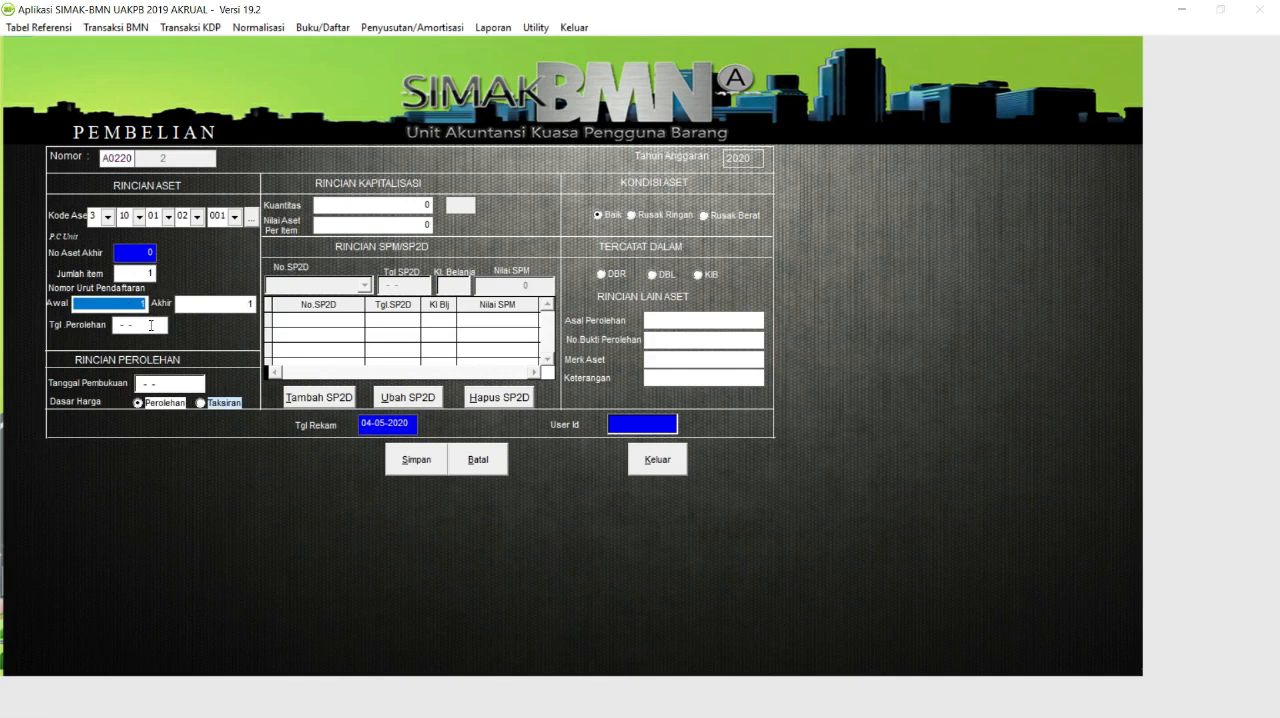
key(Tab)
key(Tab)
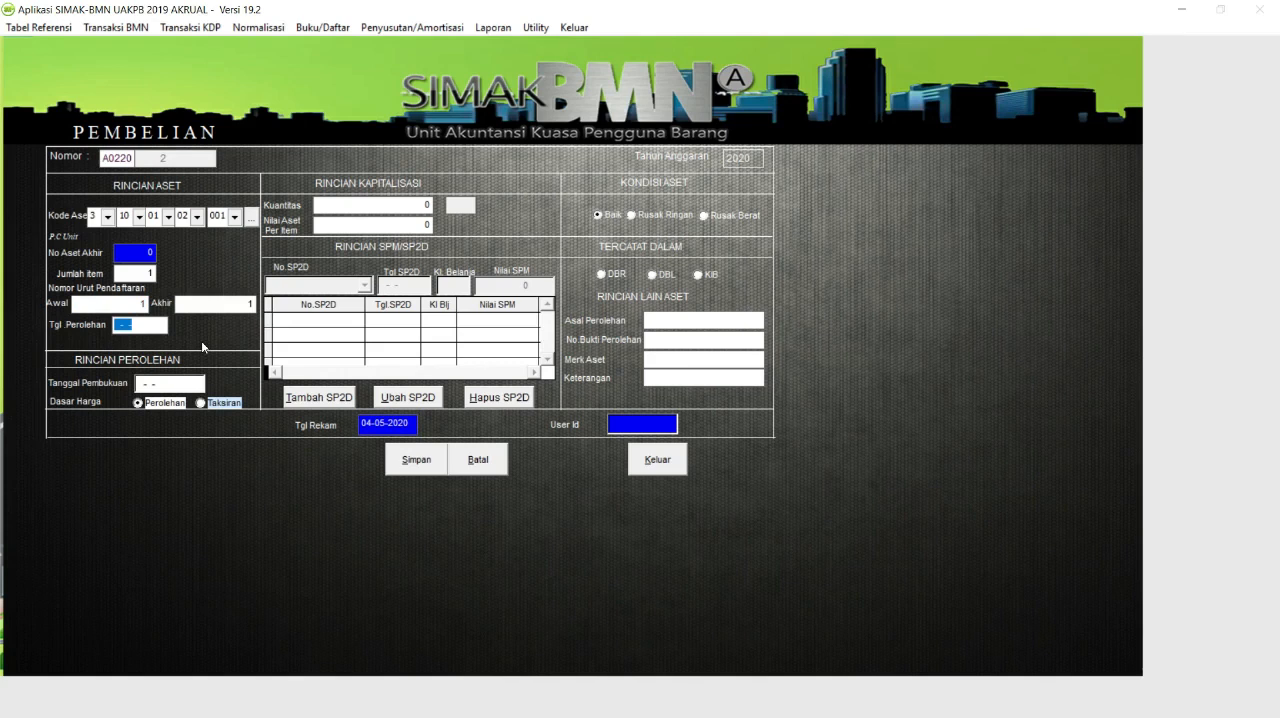
Set both the acquisition date and the booking date to 10-04-2020.
text(10-04-2020)
key(Return)
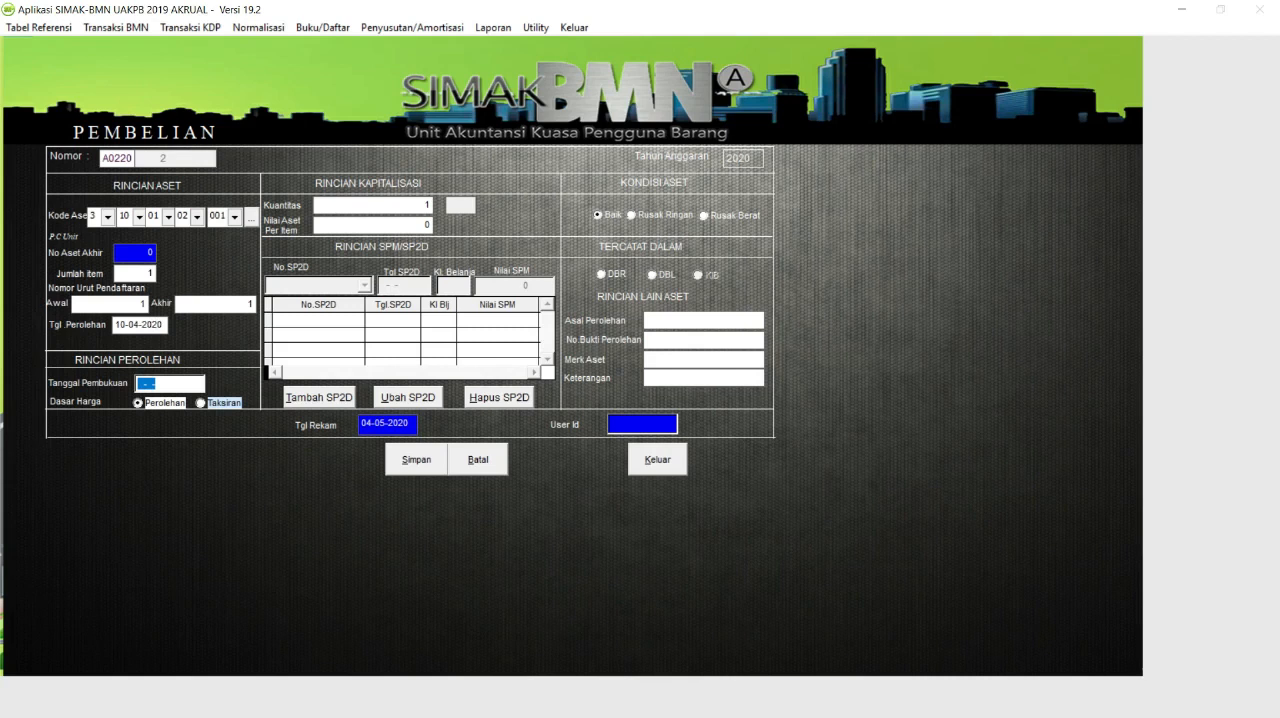
text(10-04-2020)
key(Return)
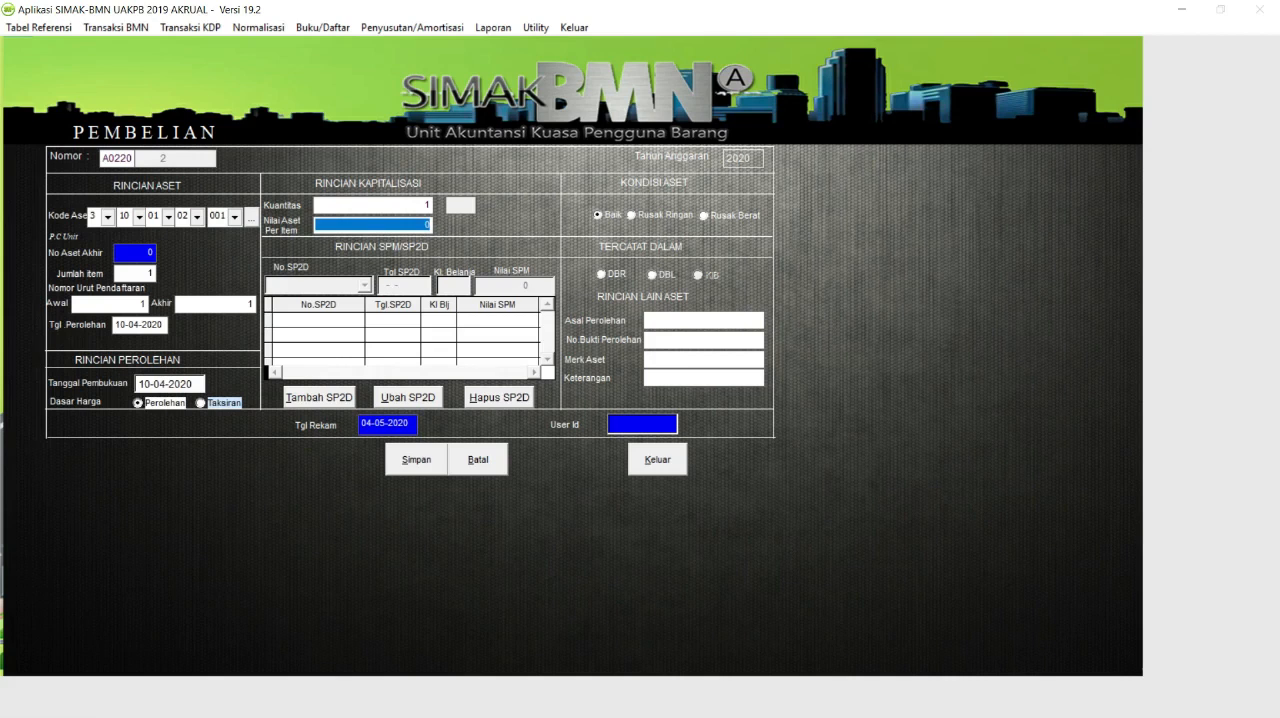
Set the asset value per item to 10,000,000.
text(100,000,0)
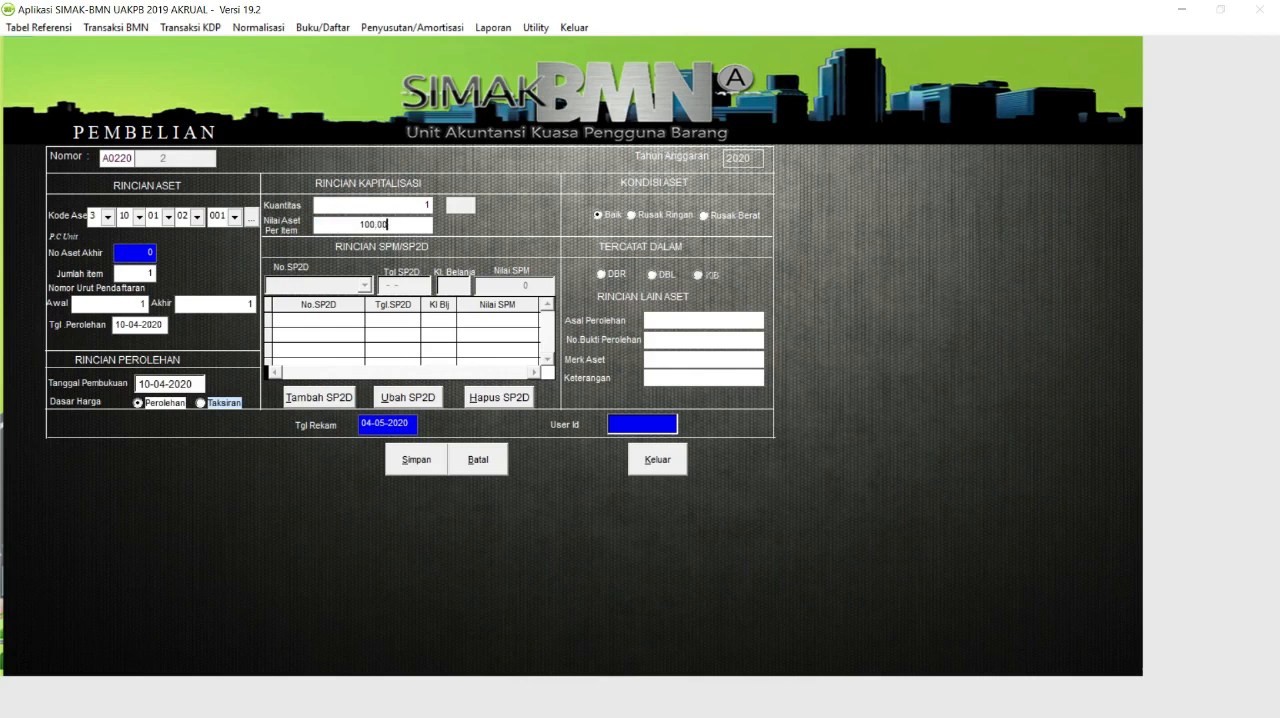
text(0)
key(Tab)
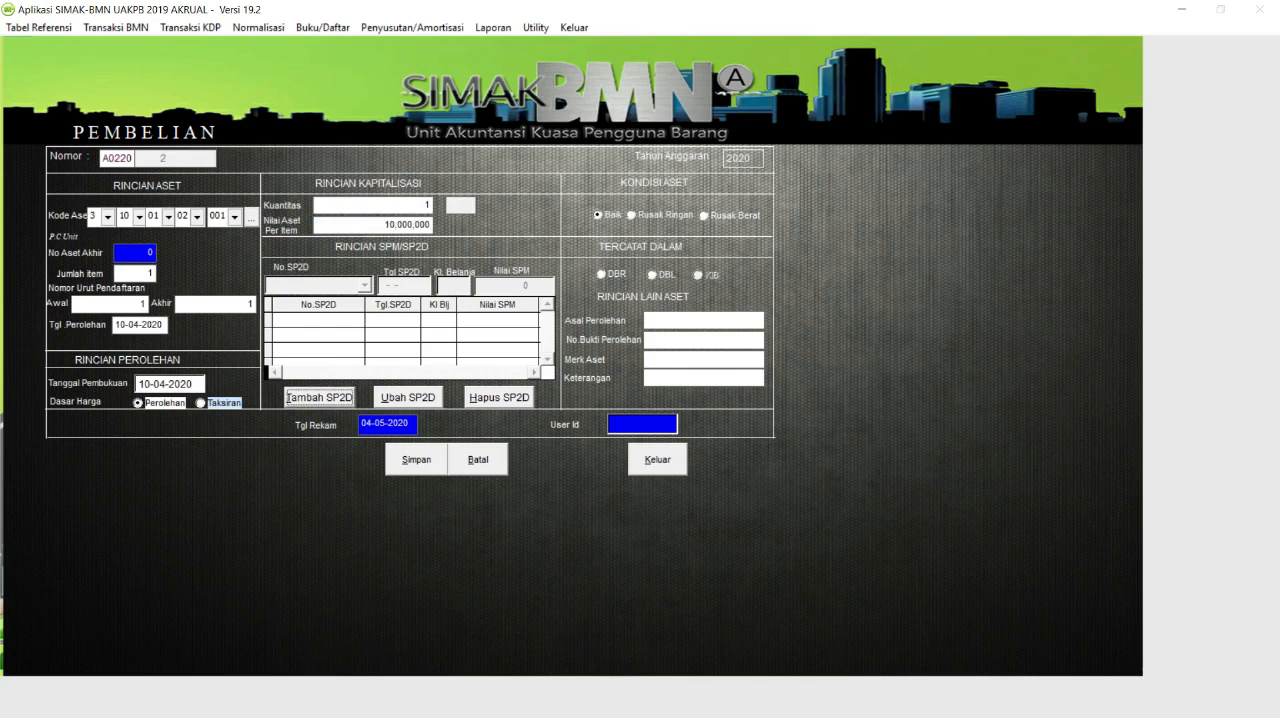
click(336, 398)
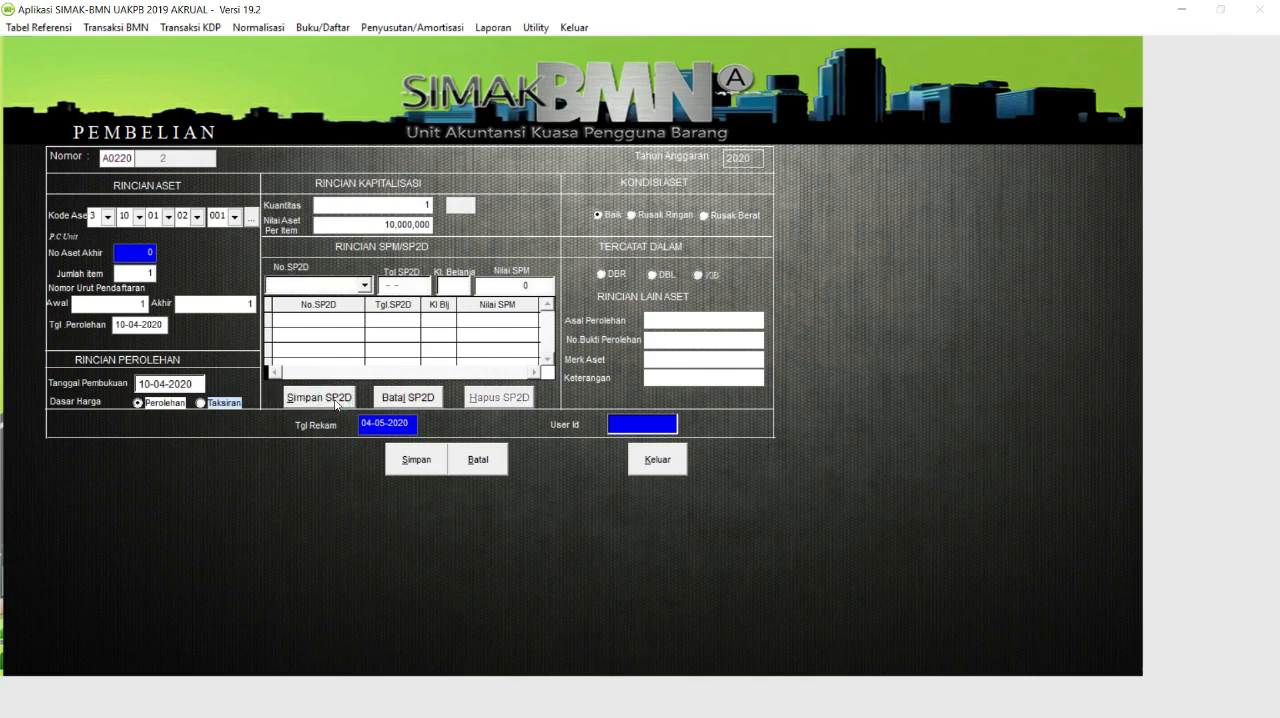
text(1234567891011)
text(12)
drag(347, 286, 260, 292)
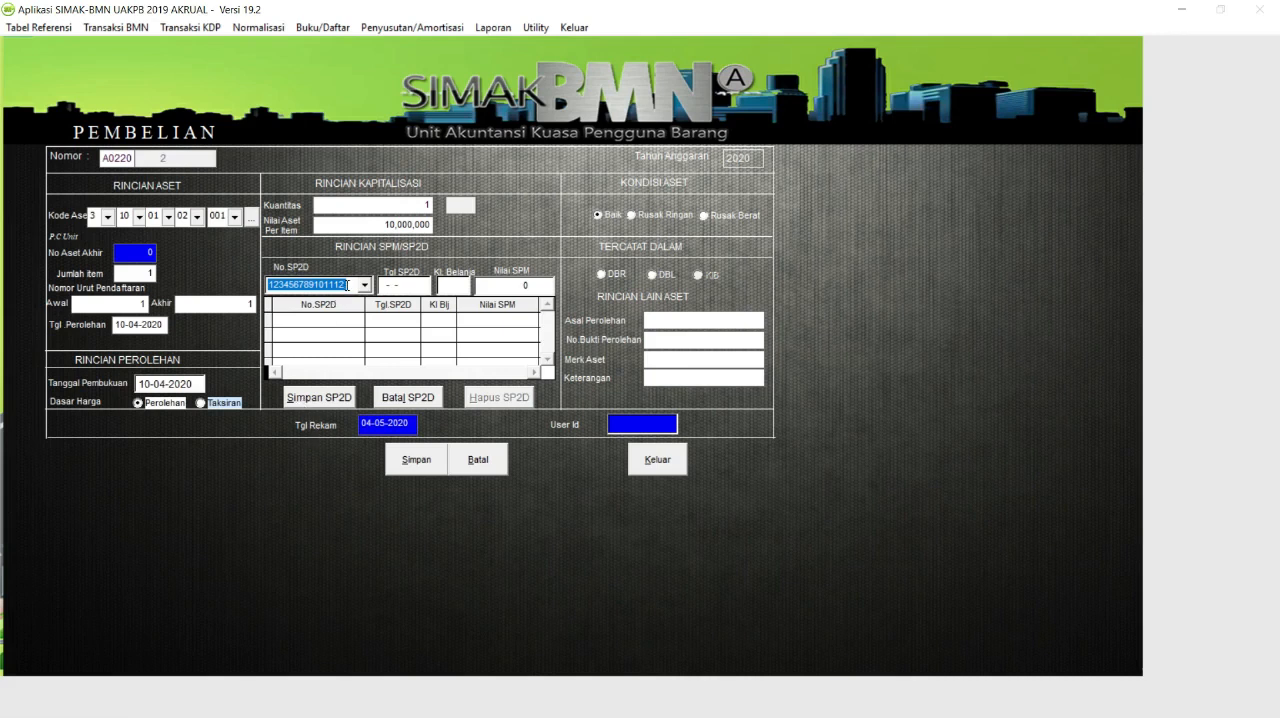
click(347, 285)
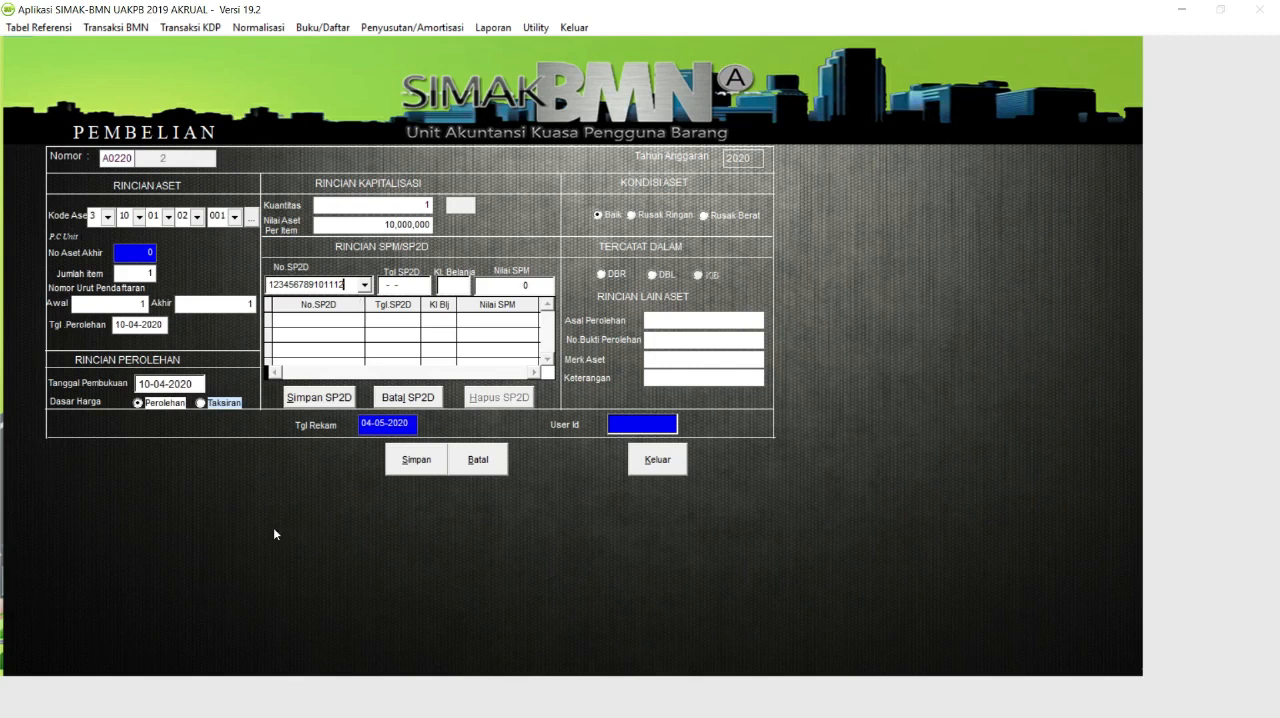
Check the SP2D number against the MATERI SIMAK document in Word and return to the SIMAK-BMN purchase form.
key(super)
click(390, 704)
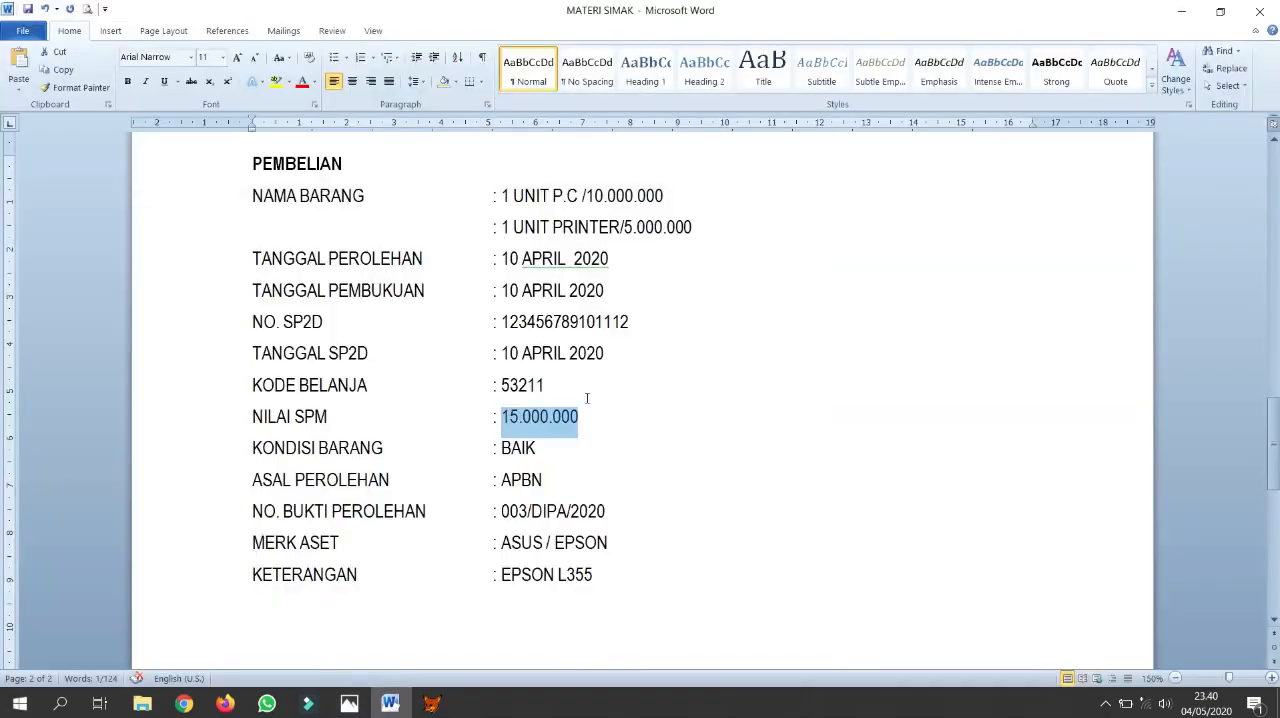
drag(630, 321, 501, 322)
right_click(508, 322)
click(541, 352)
key(super)
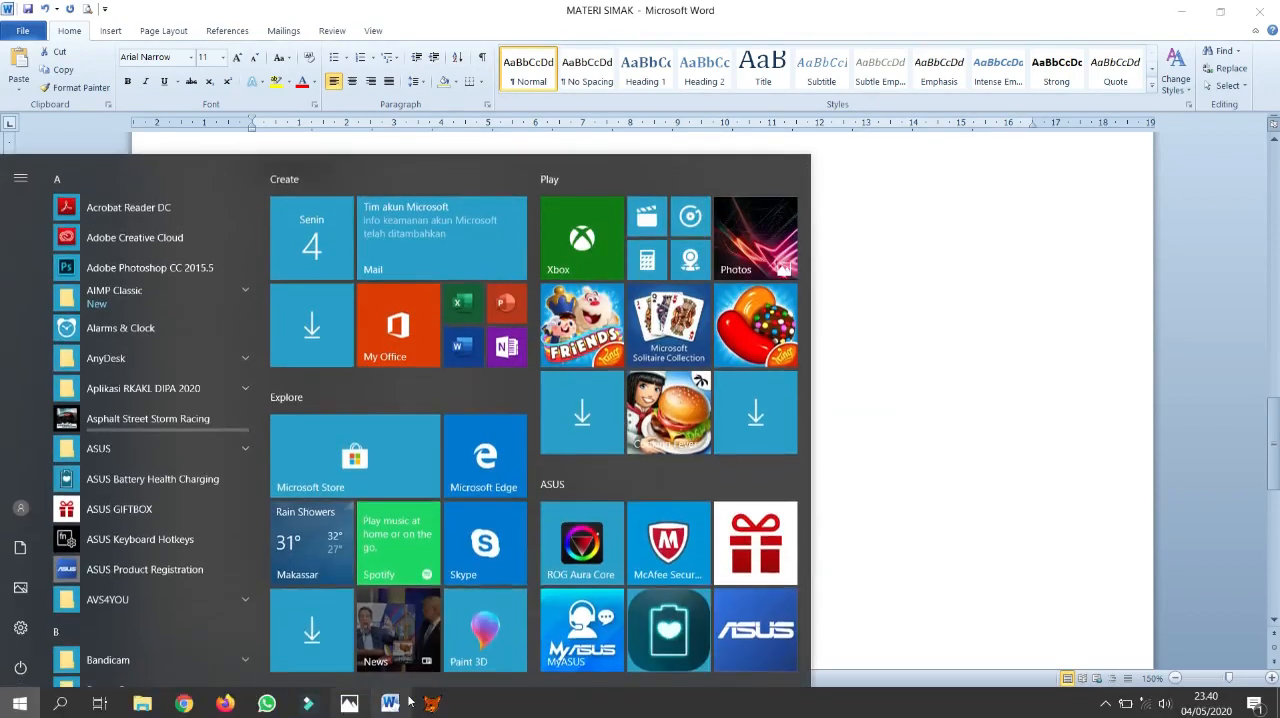
click(432, 704)
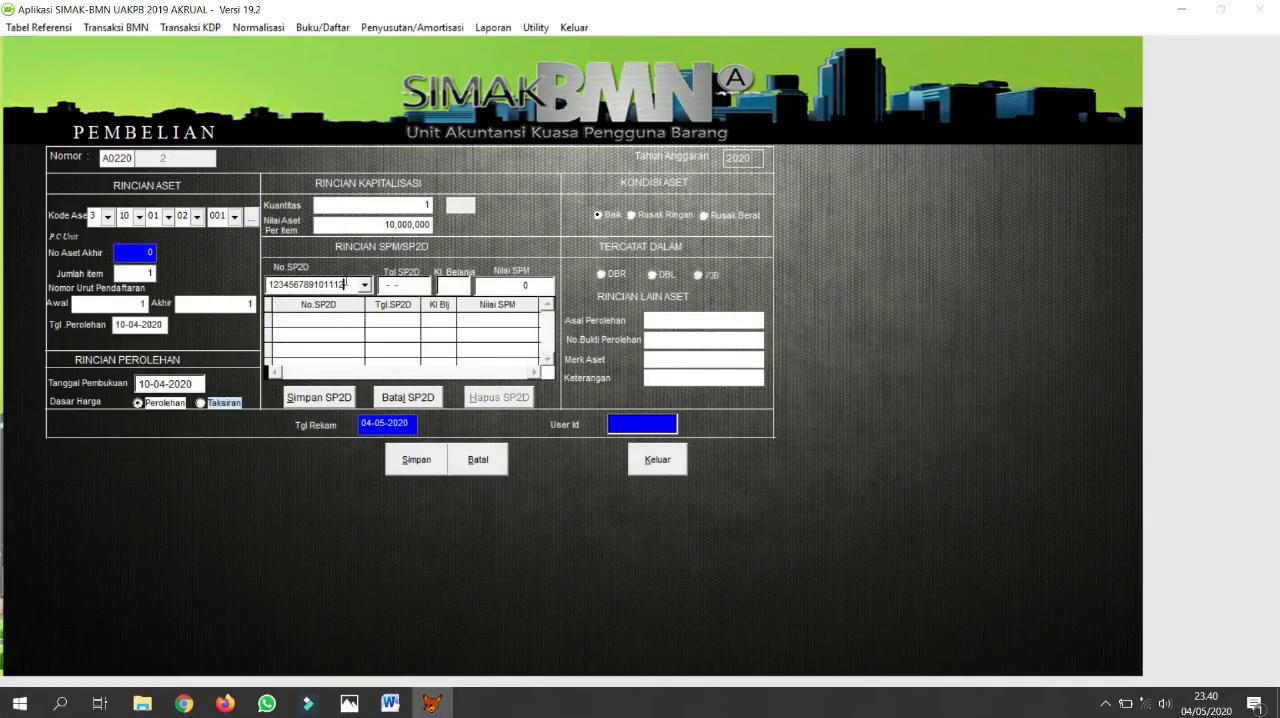
double_click(340, 284)
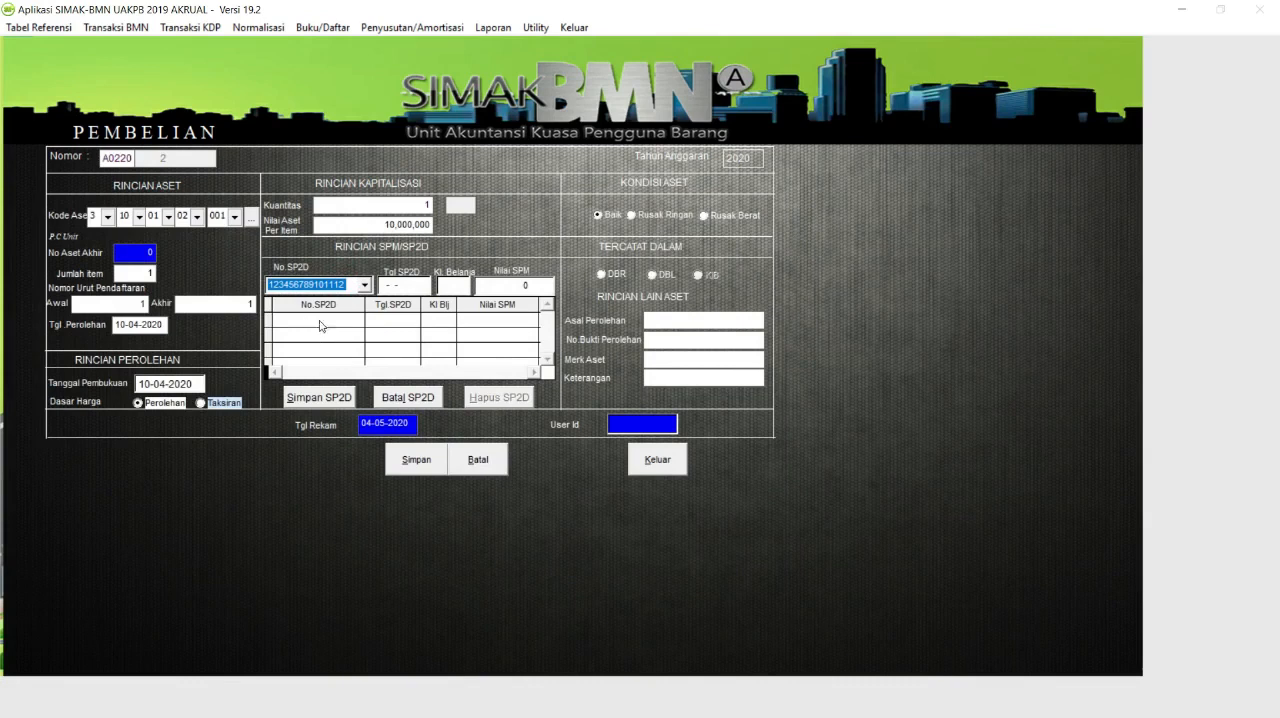
click(345, 285)
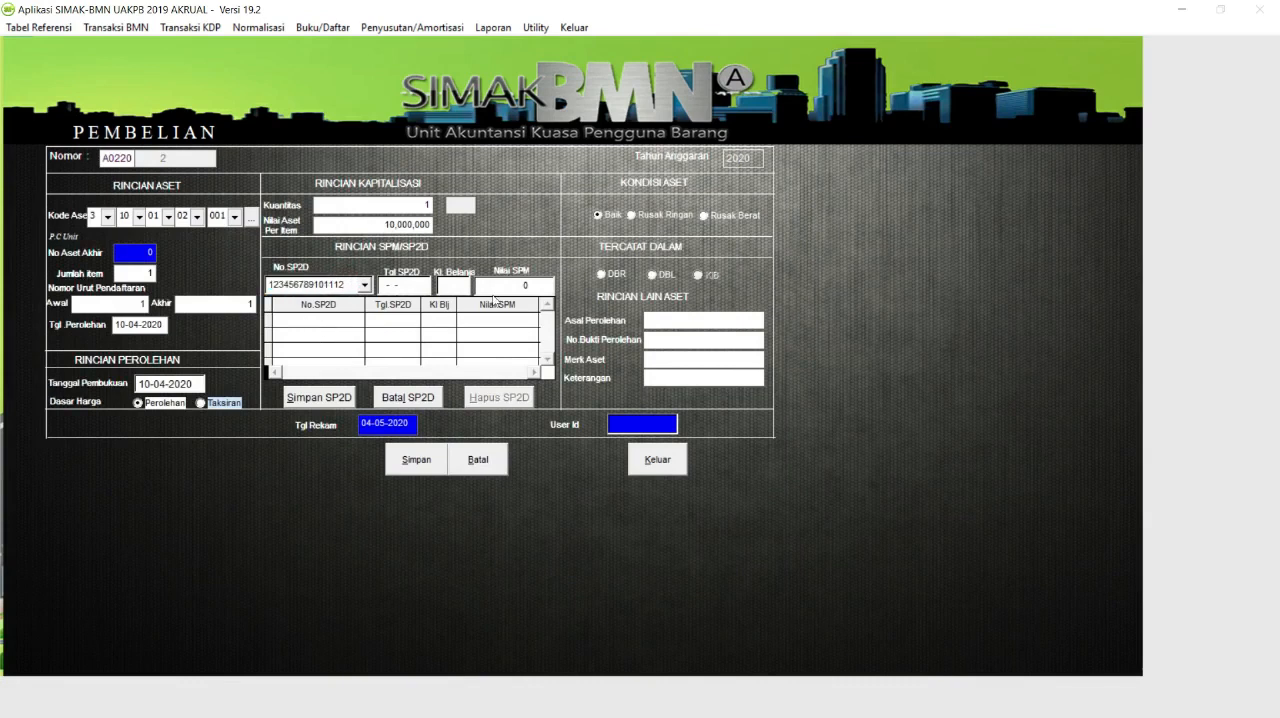
Set the SP2D date to 10-04-2020 and the expenditure code to 53211.
key(Tab)
text(10-04-2020)
key(Tab)
text(53211)
key(Tab)
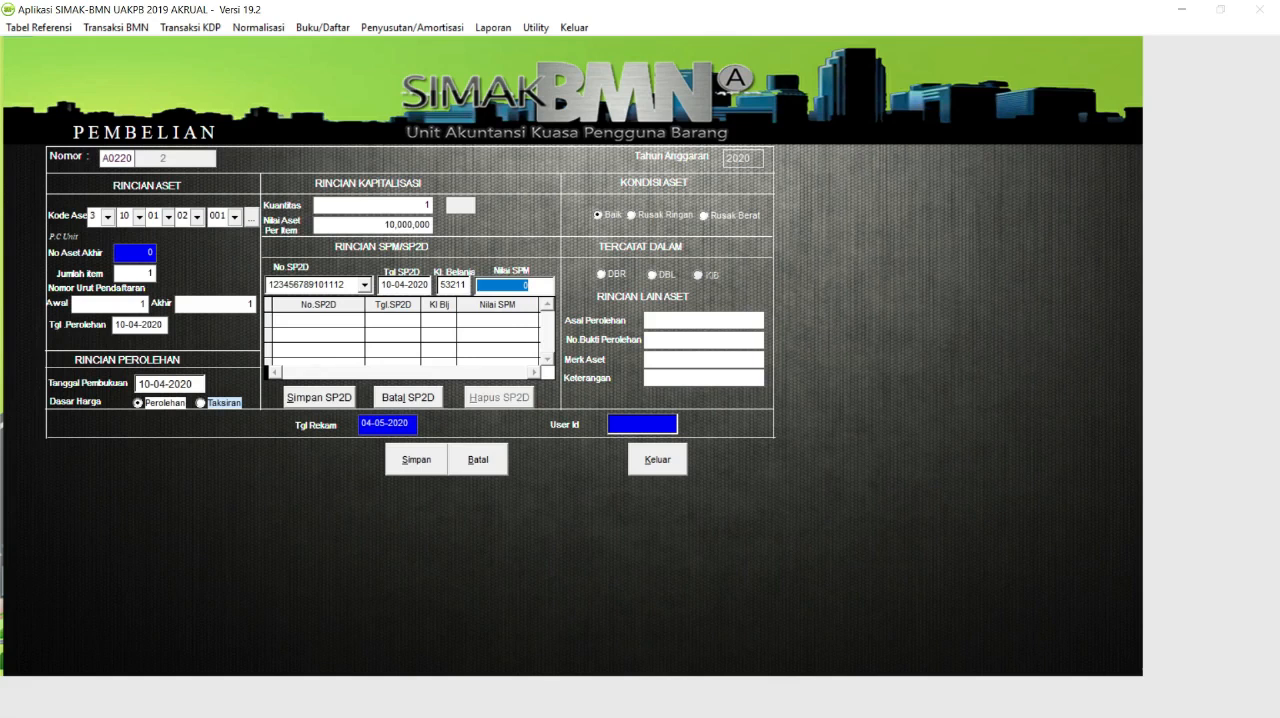
Set the SPM value to 15,000,000 and save the SP2D record.
text(150,000,00)
key(Tab)
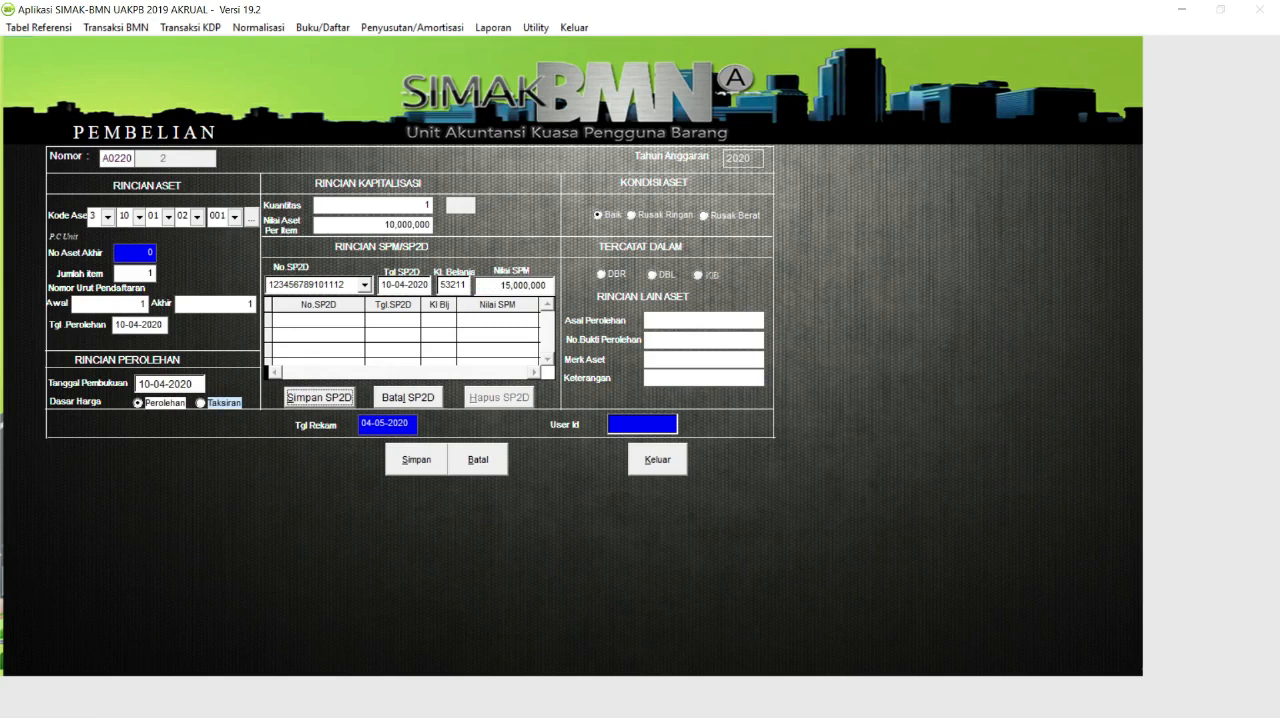
click(338, 403)
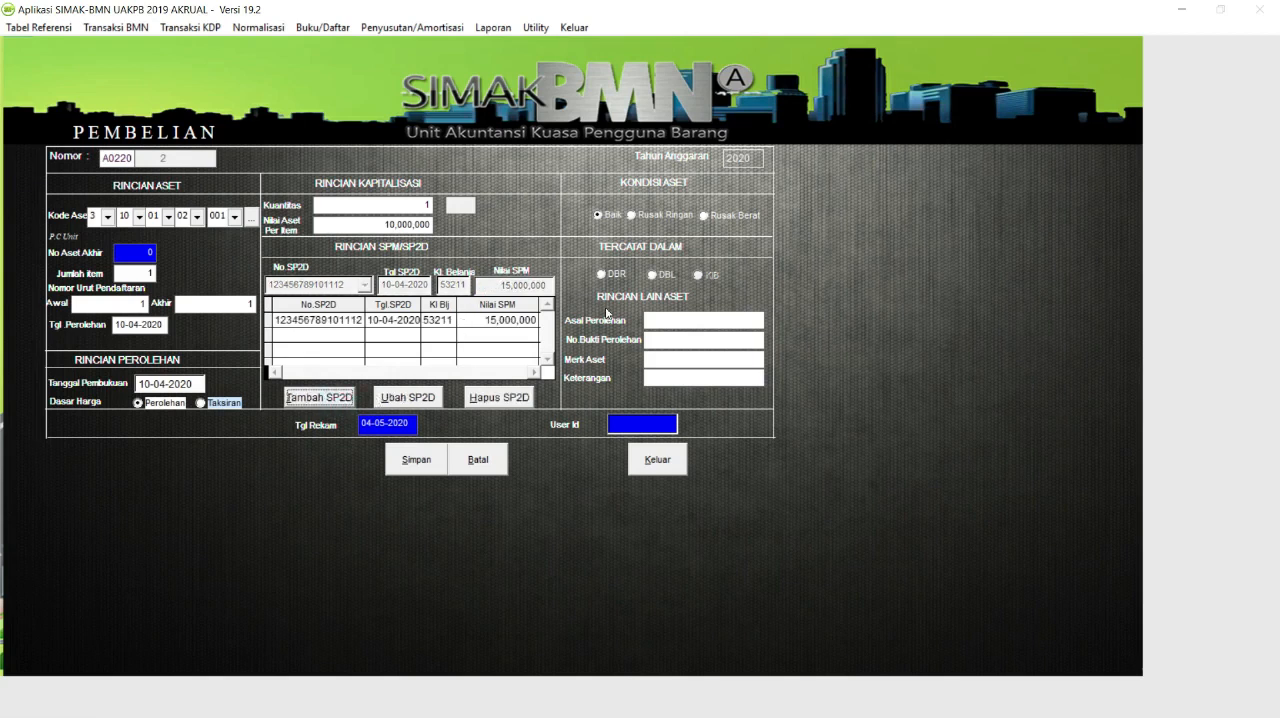
Mark the asset's condition as Baik, recorded in DBR, with acquisition source APBN and proof number 003/DIPA/2020.
click(599, 216)
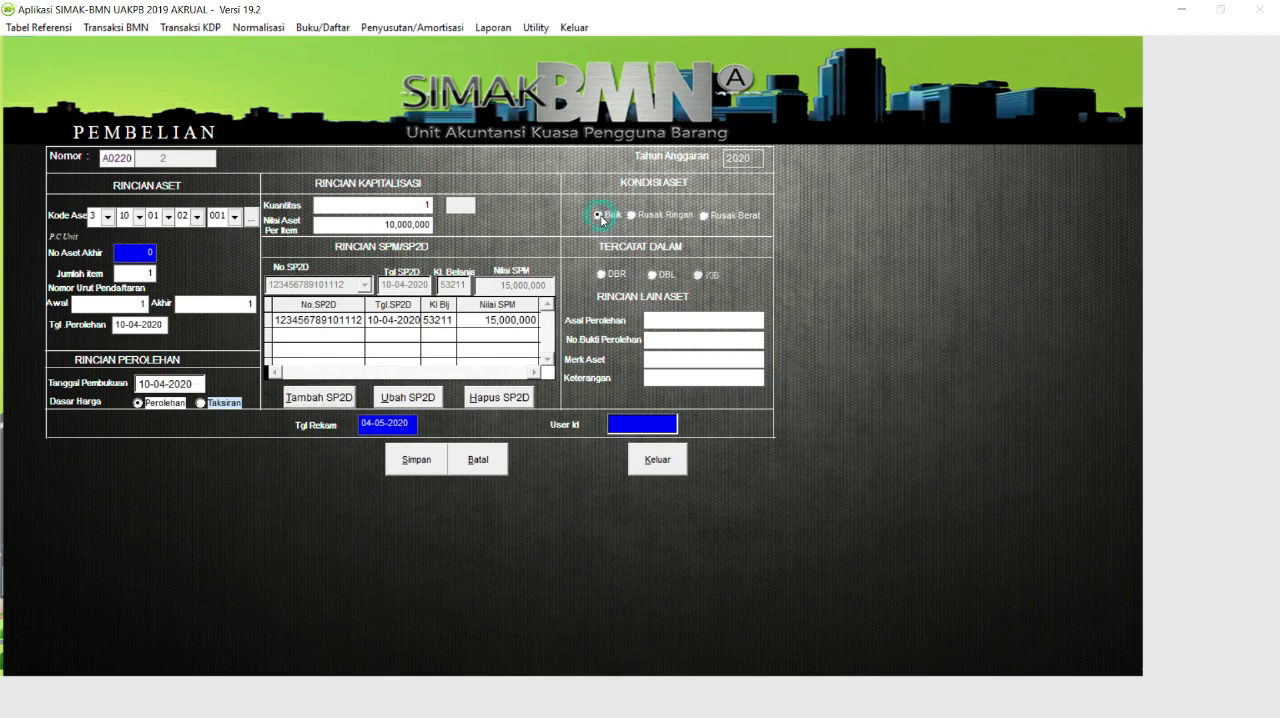
click(603, 275)
text(APBN)
text(003)
text(/DF)
text(PA/2020)
Enter LENOVO as the asset brand and DIPA 2020 as the remark, and save the purchase.
click(647, 359)
text(LENOVO)
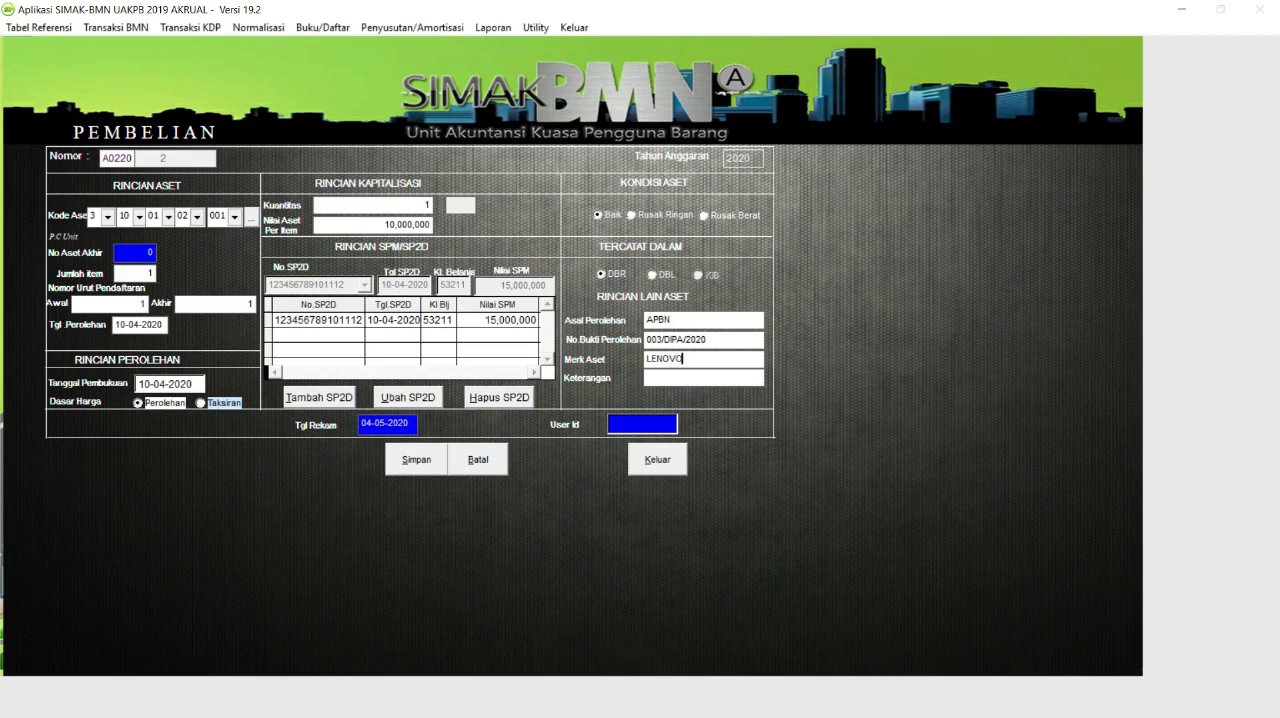
key(Tab)
text(DIPA 2020)
click(416, 464)
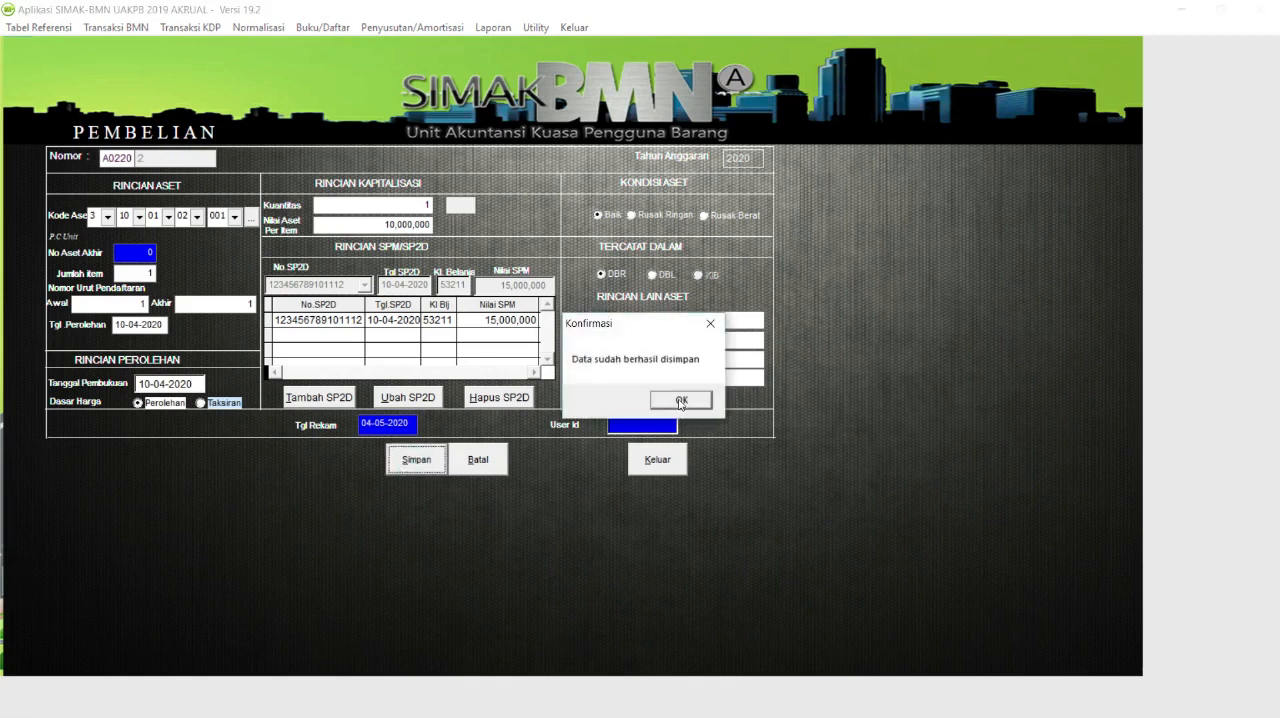
click(679, 399)
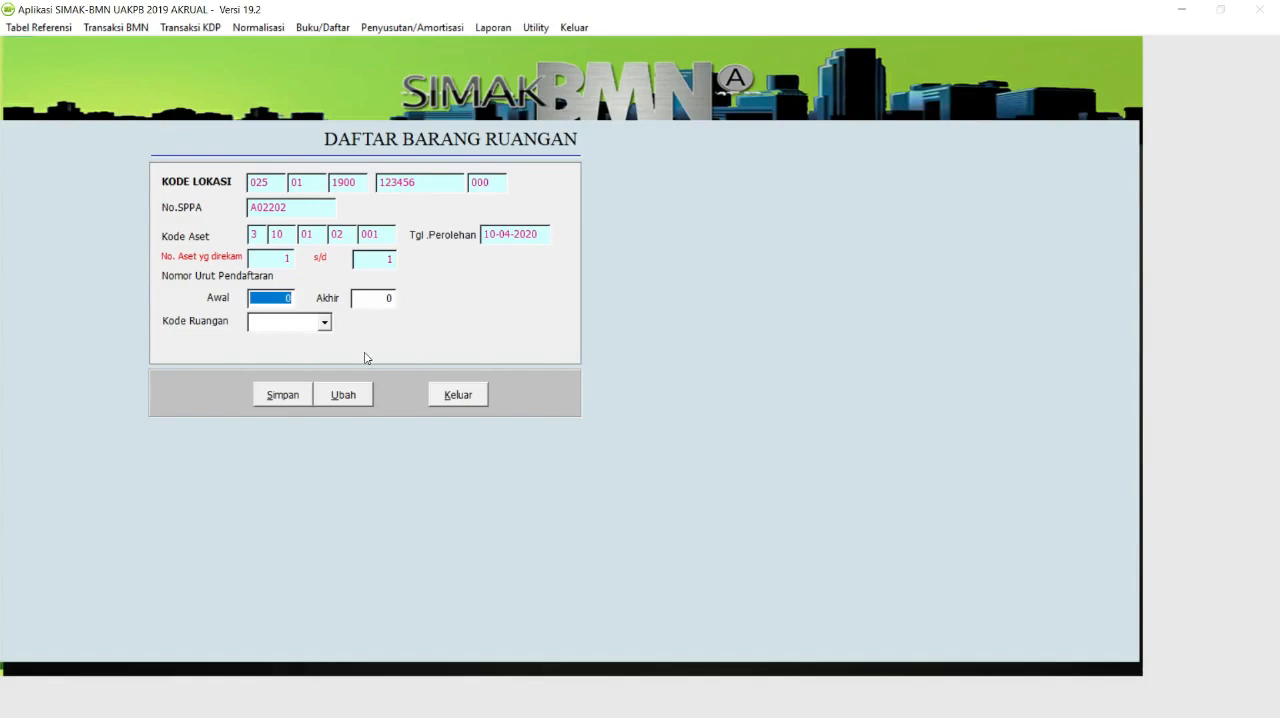
Assign registration numbers 1 to 1 to room 0002, RUANG BENDAHARA, and save and close the room inventory form.
text(1)
key(Return)
text(1)
key(Return)
click(324, 323)
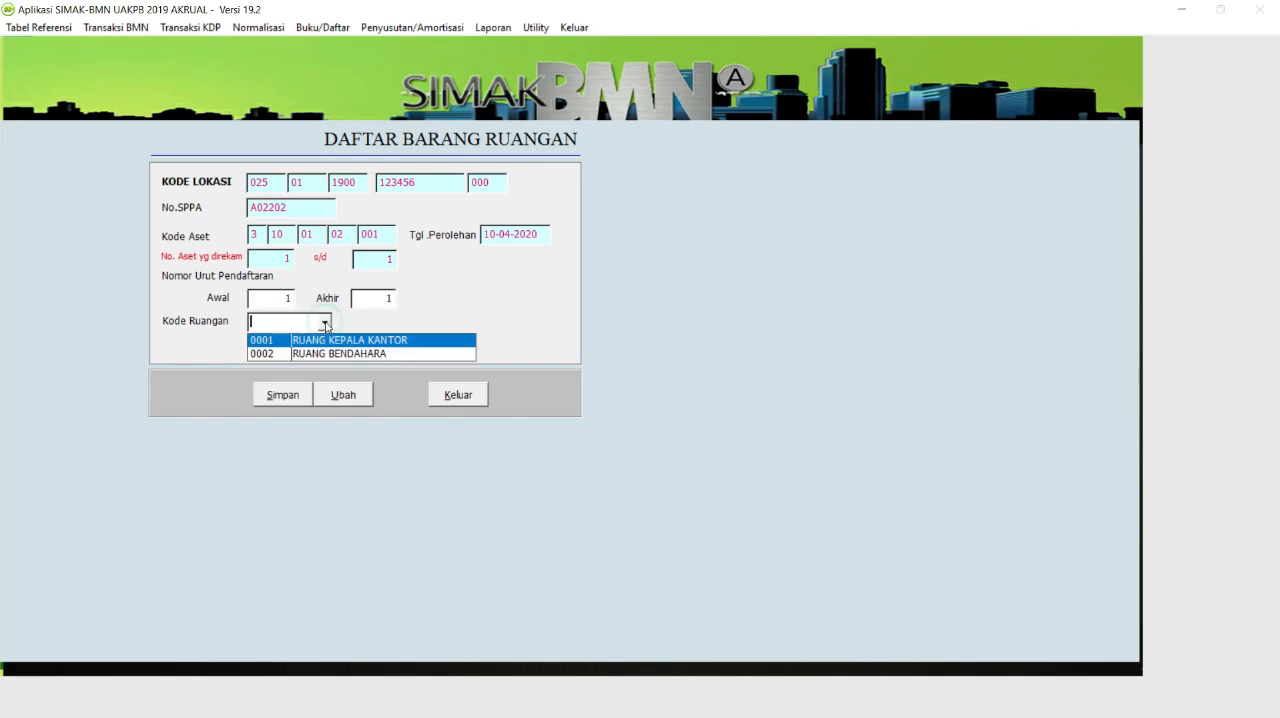
click(319, 355)
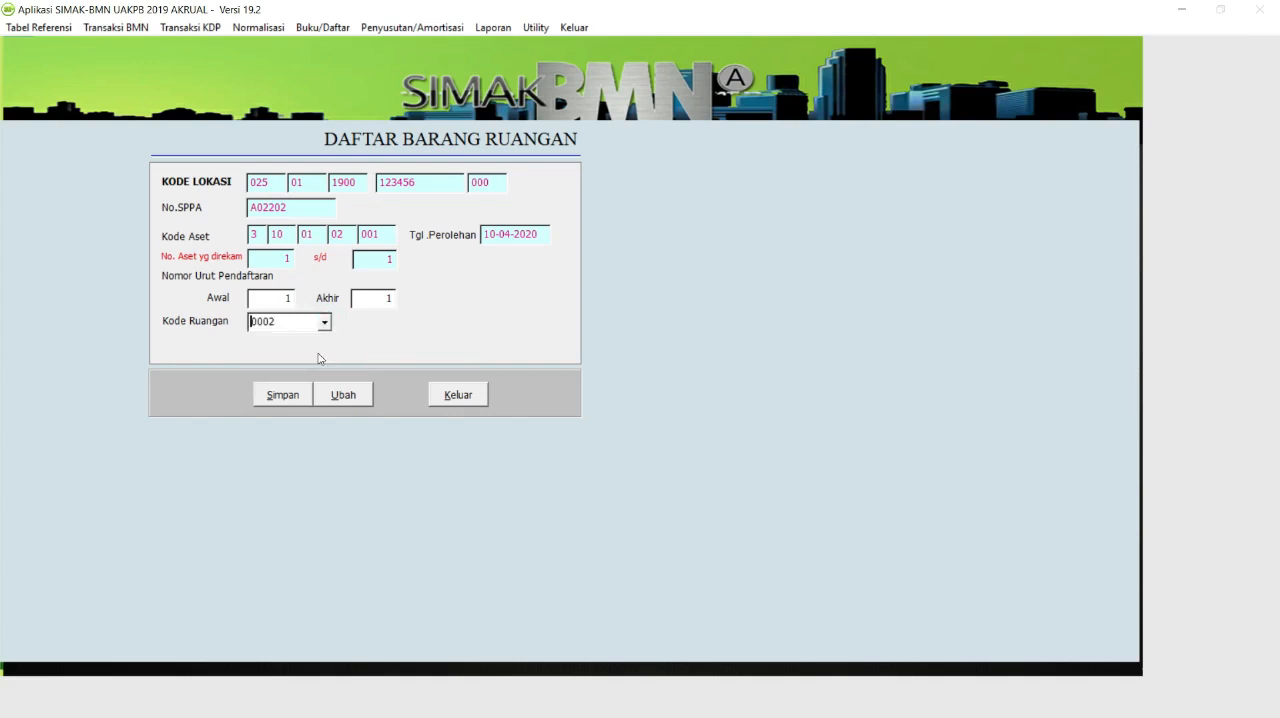
click(285, 399)
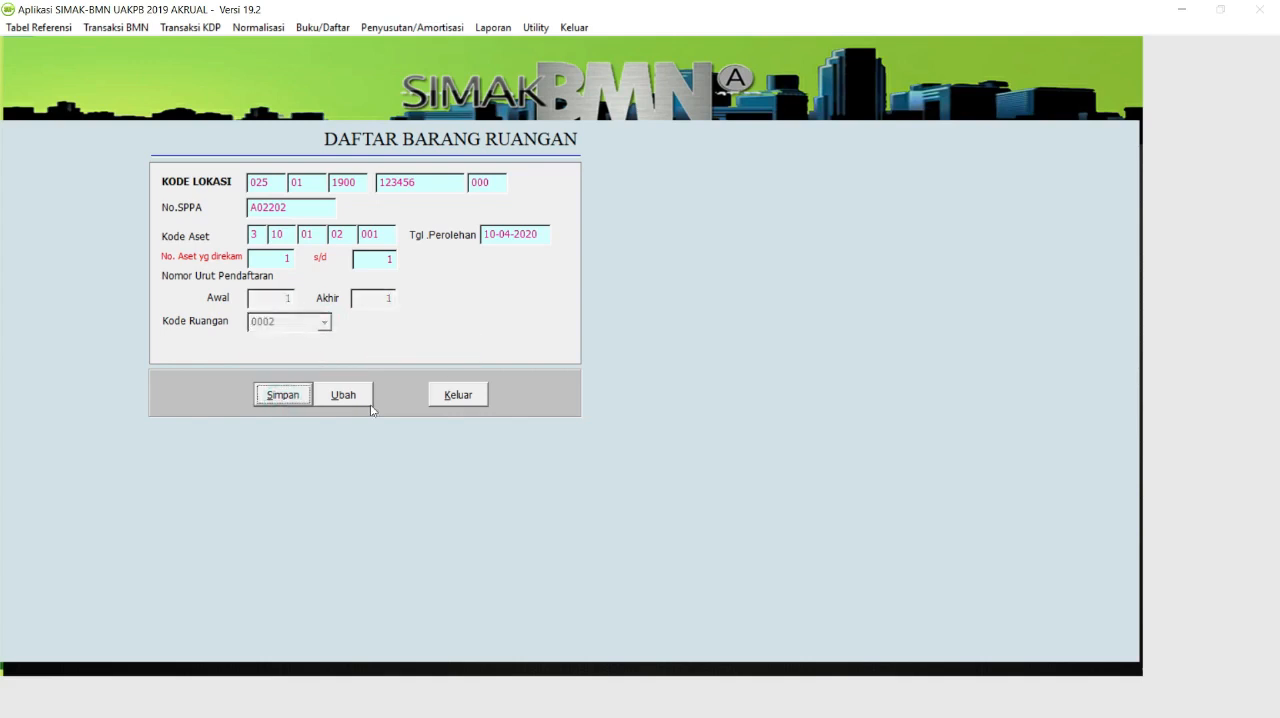
click(482, 403)
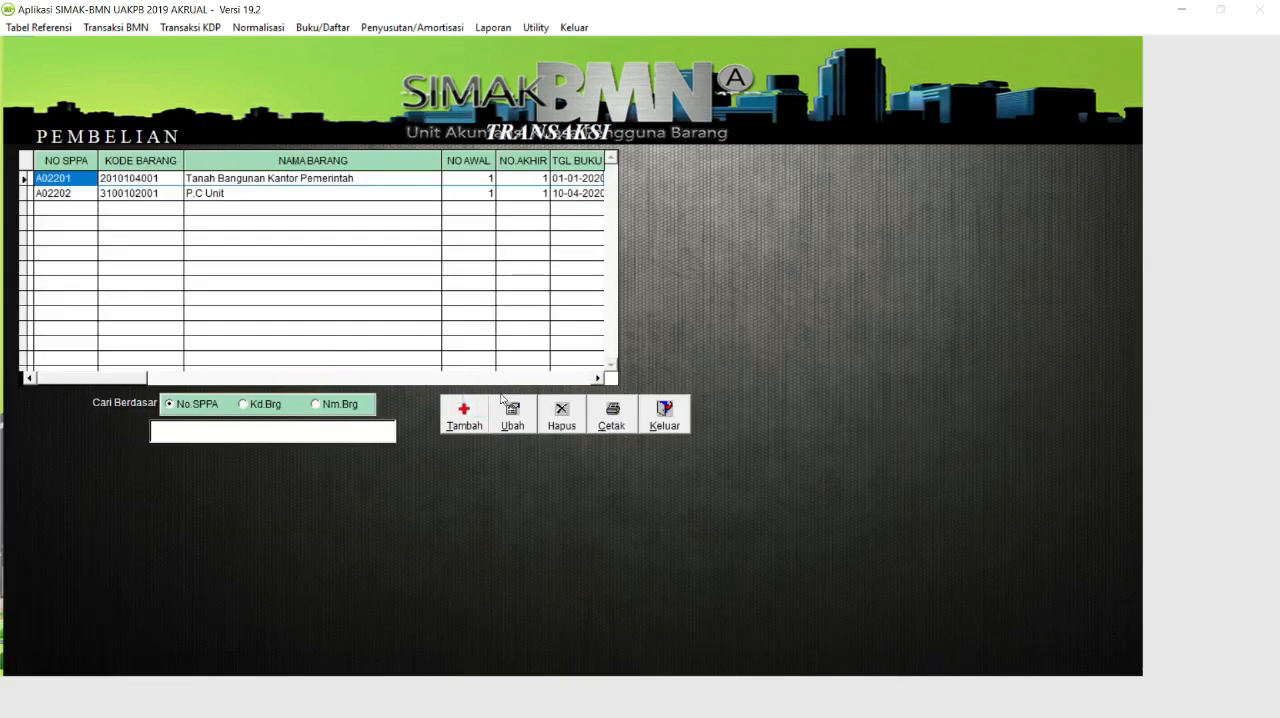
Add a new purchase transaction and leave the item search without choosing an item.
click(277, 194)
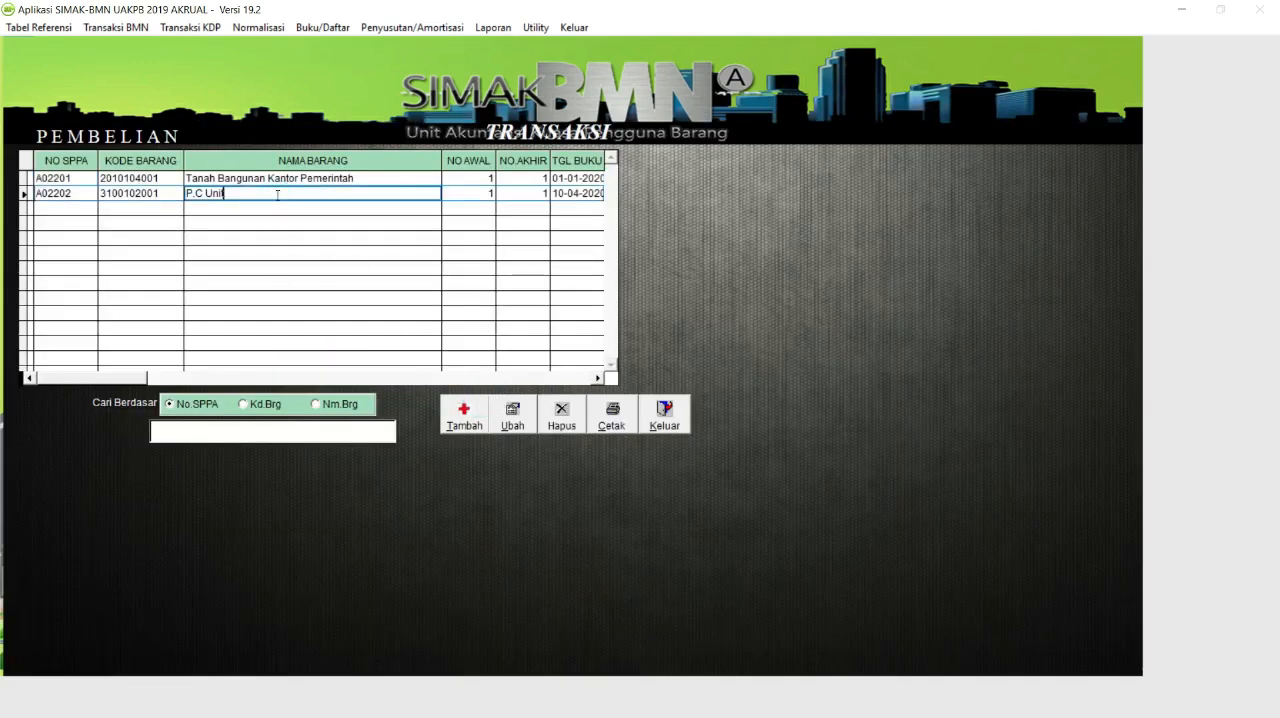
click(466, 422)
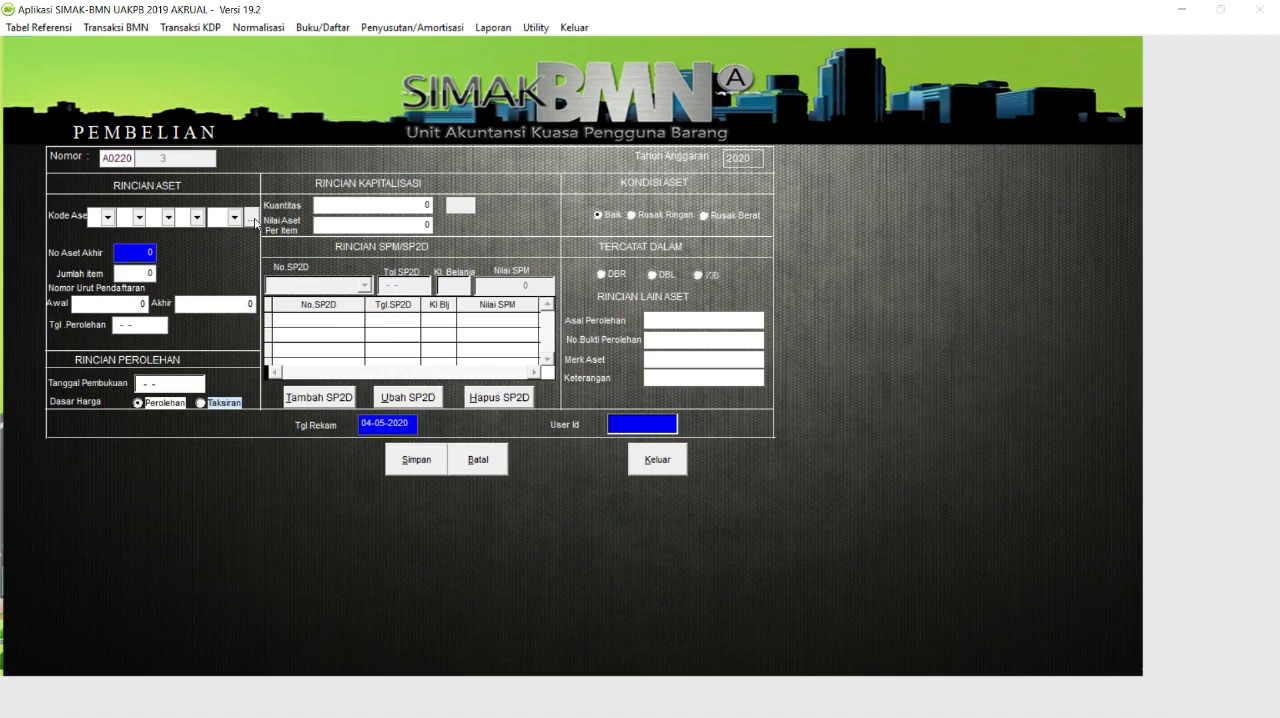
click(254, 219)
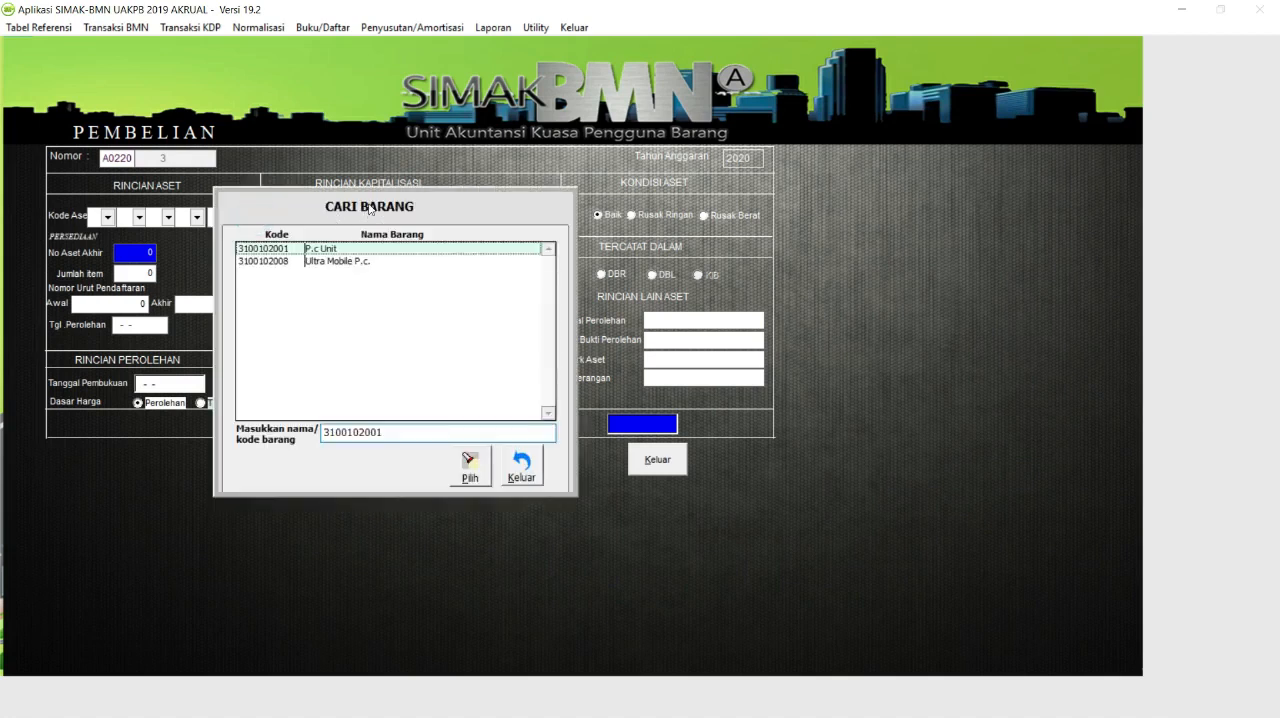
click(522, 466)
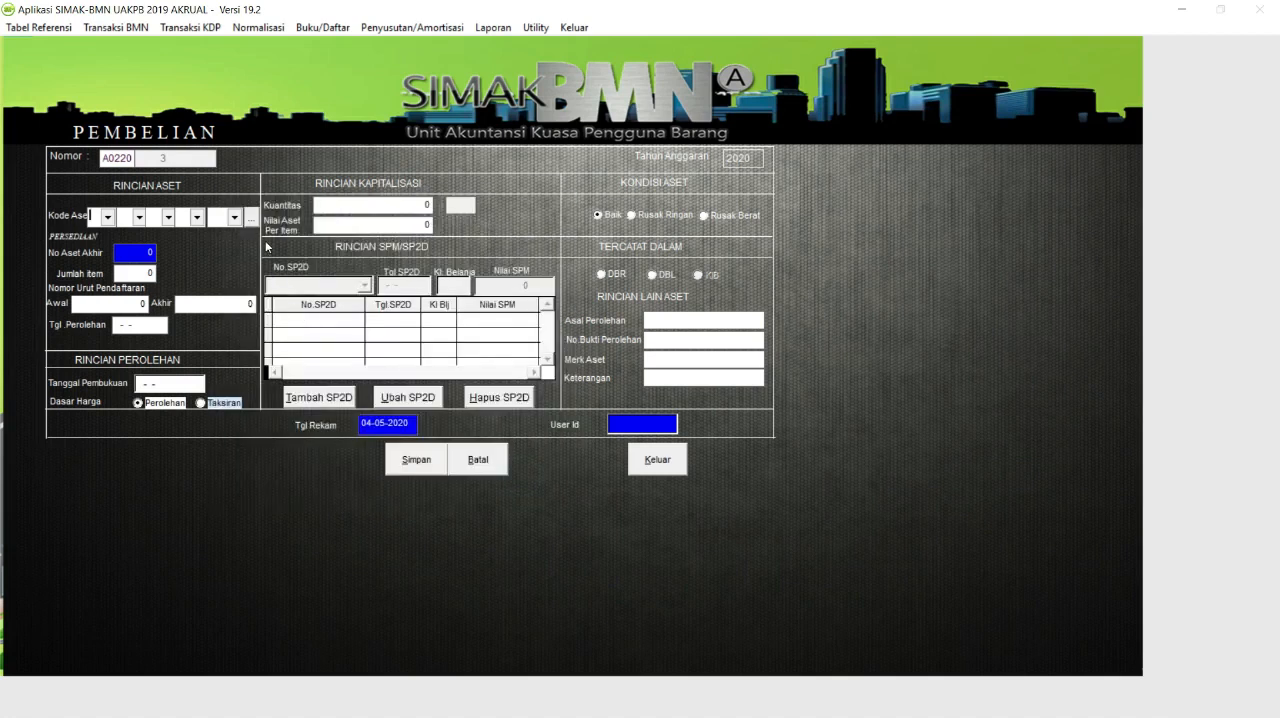
Set the first asset code levels to 3 Peralatan dan Mesin, 10 Komputer and 02 Peralatan Komputer.
click(107, 217)
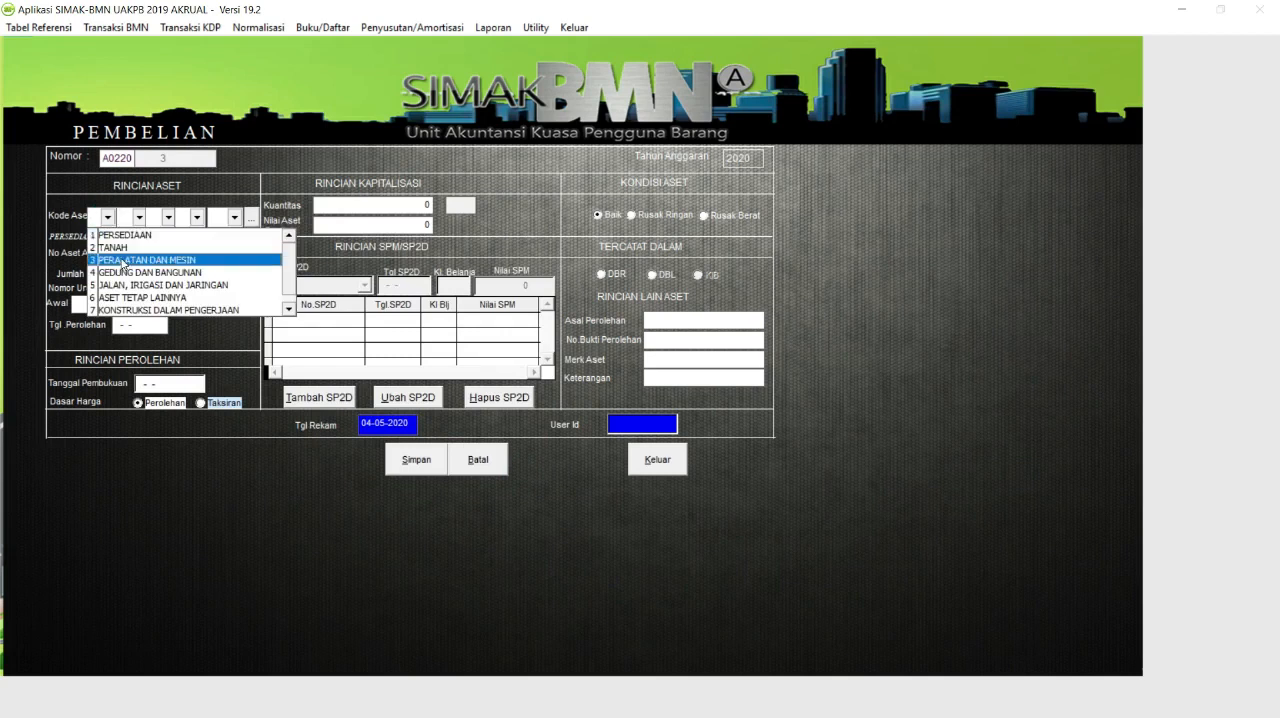
click(121, 258)
click(139, 217)
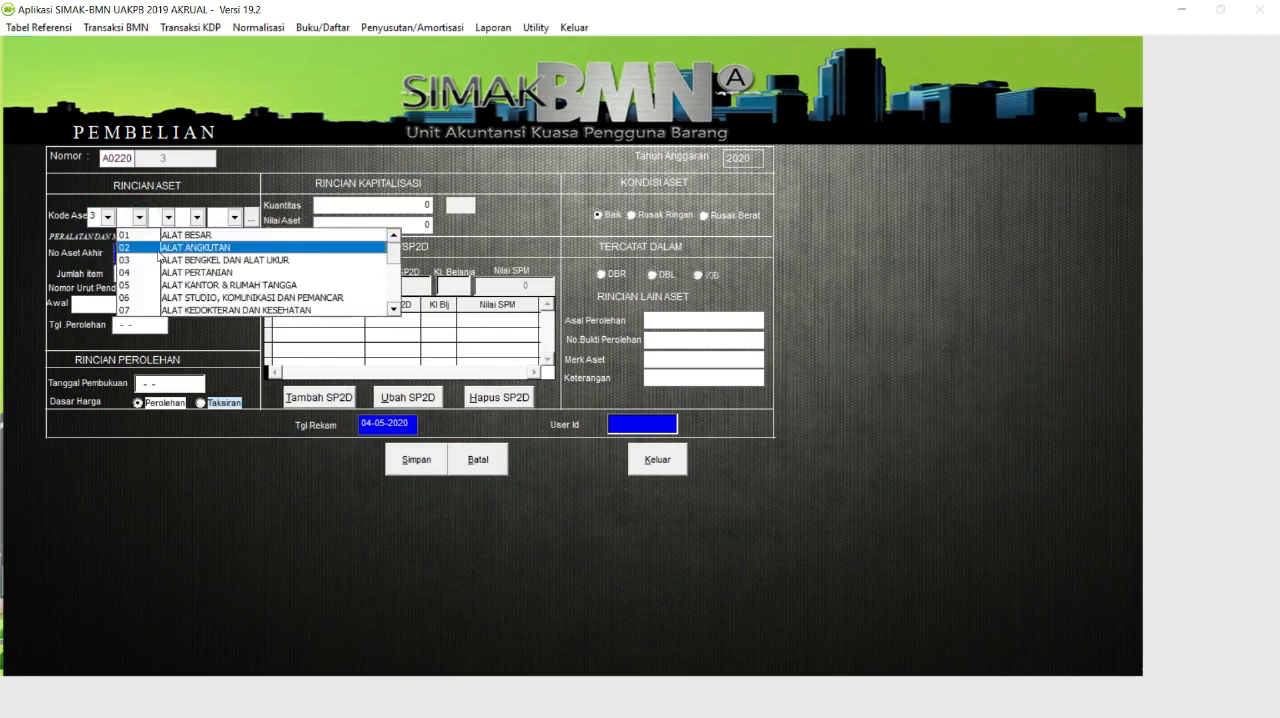
click(393, 309)
click(393, 309)
click(393, 309)
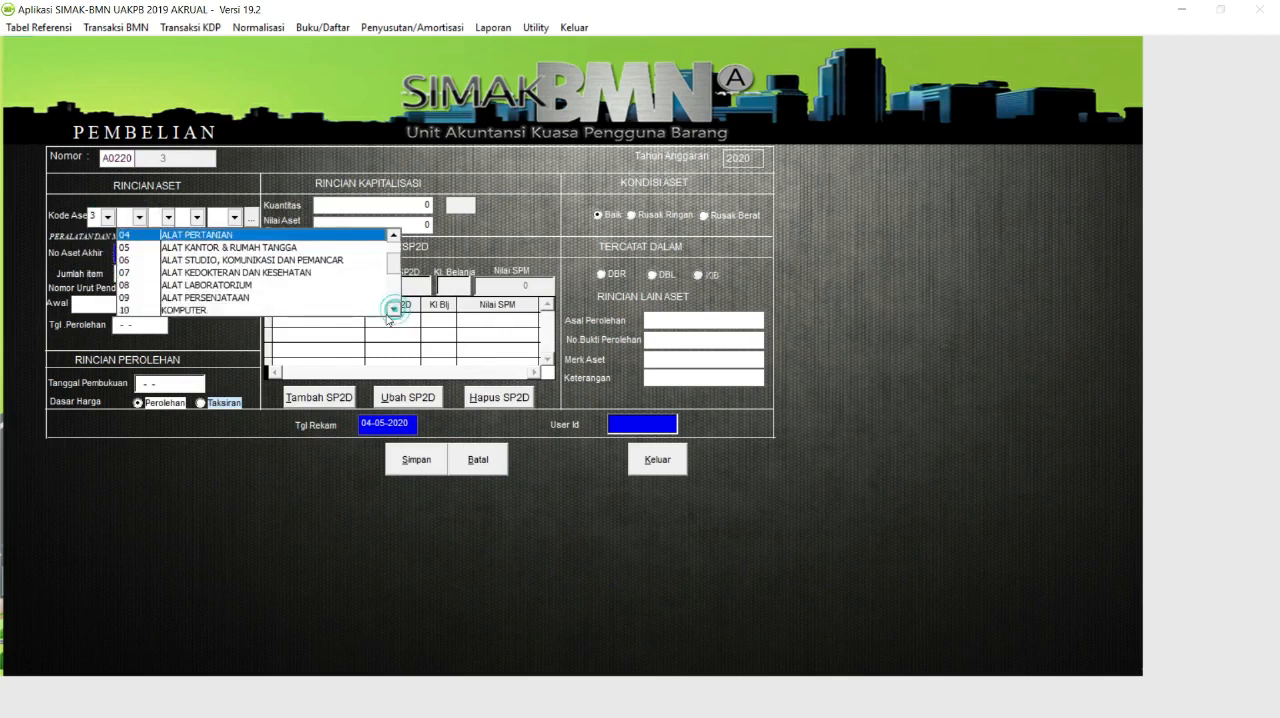
click(289, 310)
click(168, 217)
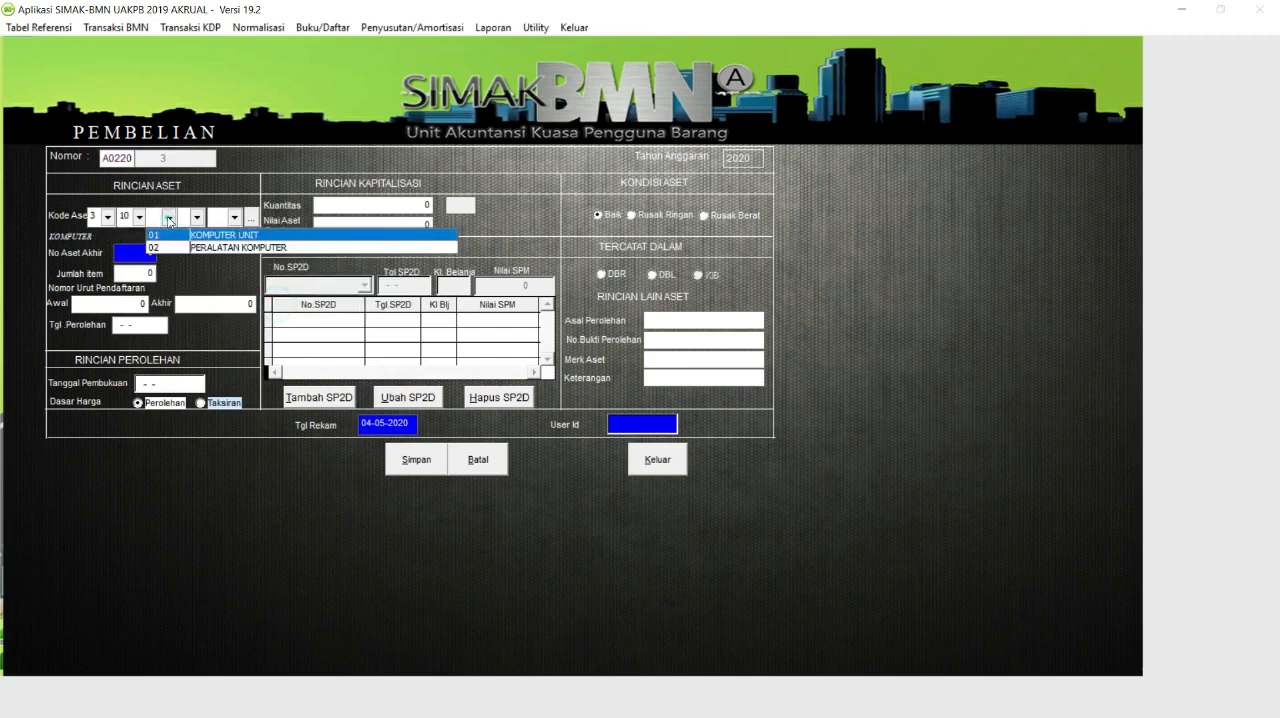
click(190, 247)
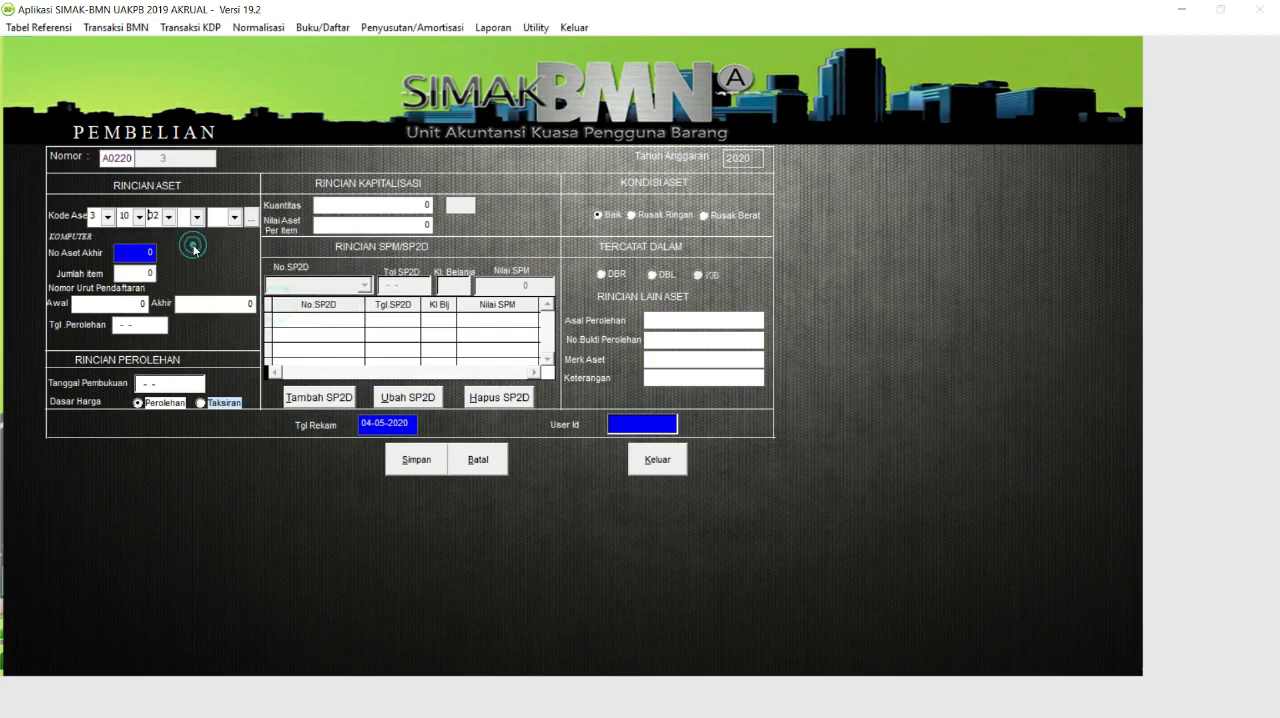
click(196, 217)
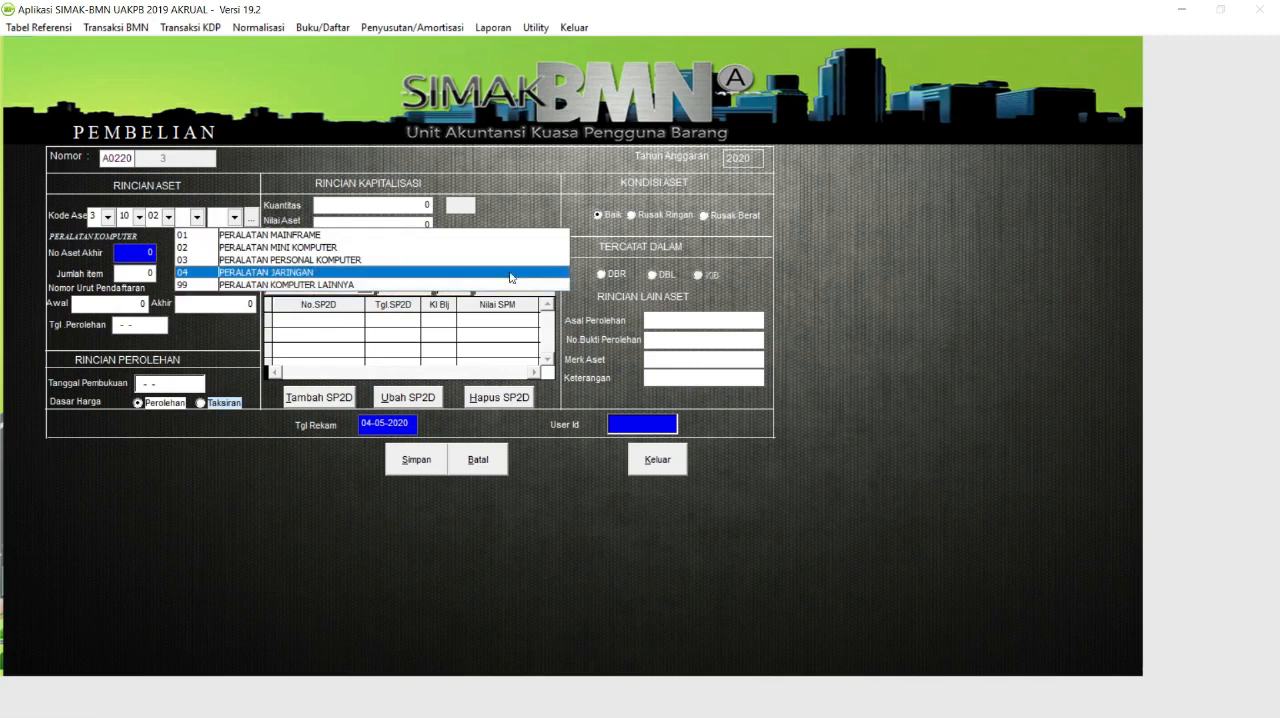
click(433, 285)
click(235, 217)
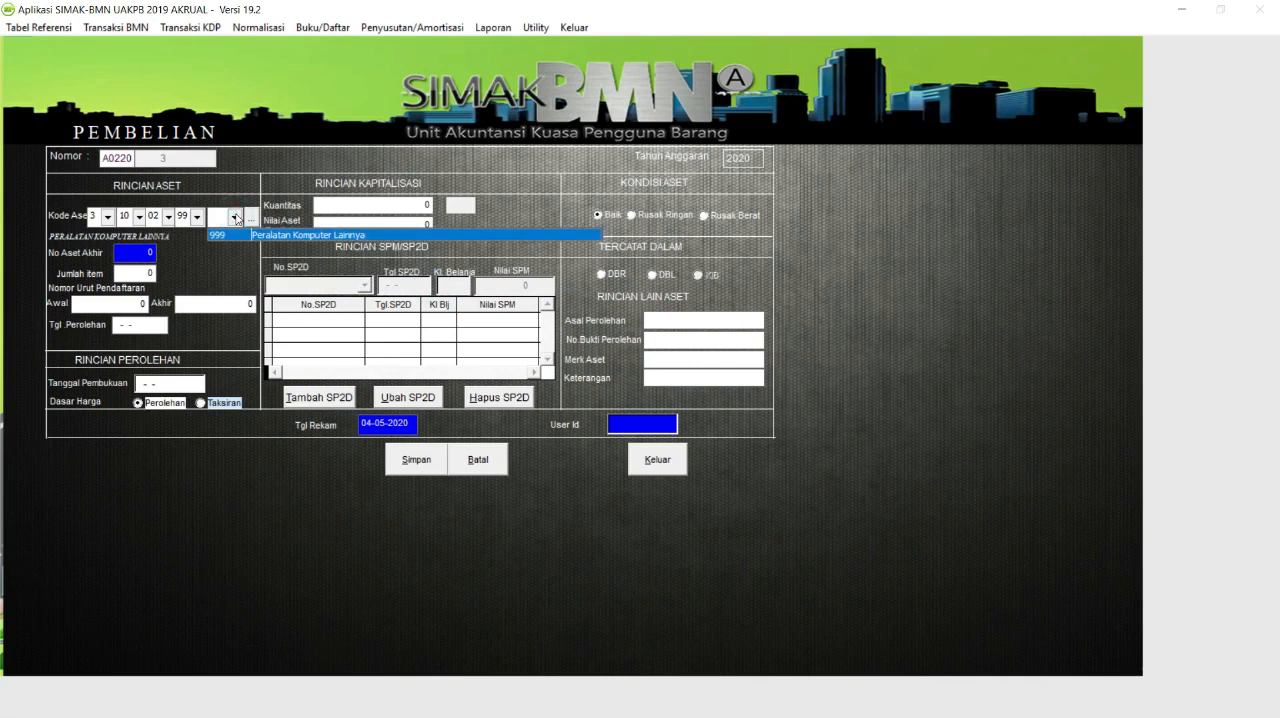
click(236, 218)
Complete the asset code with 03 Peralatan Personal Komputer and 003 Printer, and confirm it.
click(196, 217)
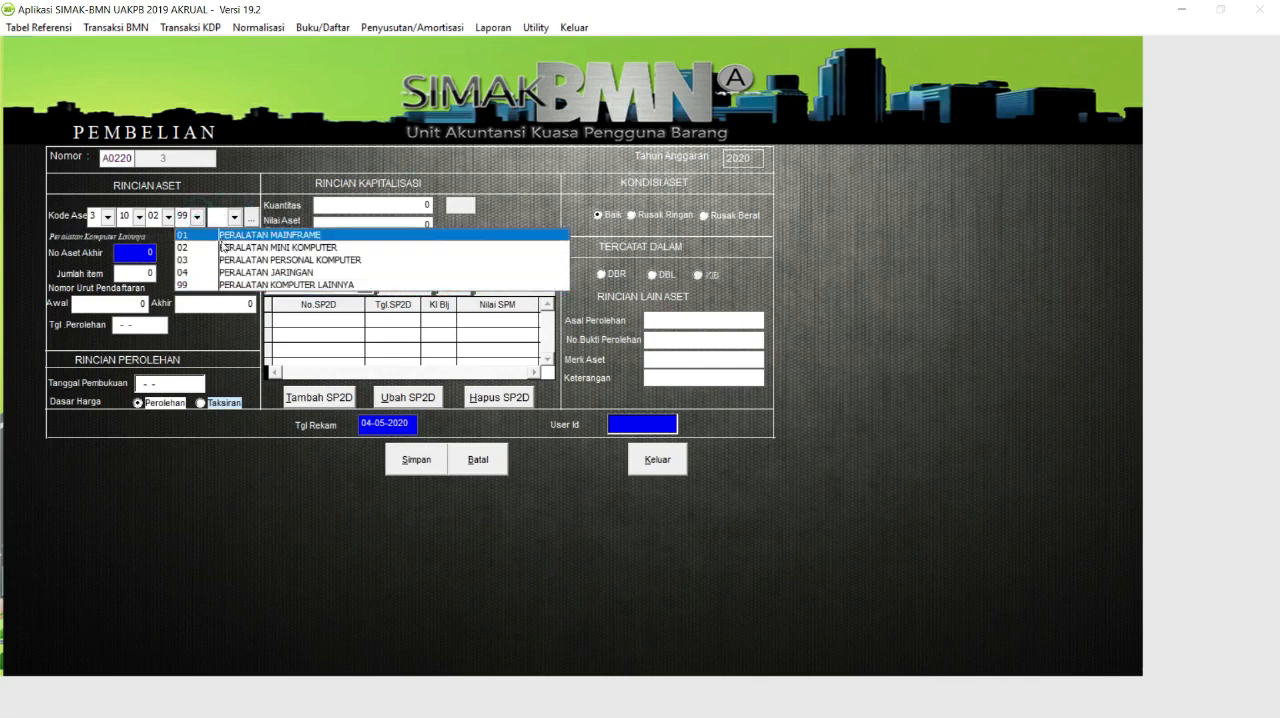
click(222, 262)
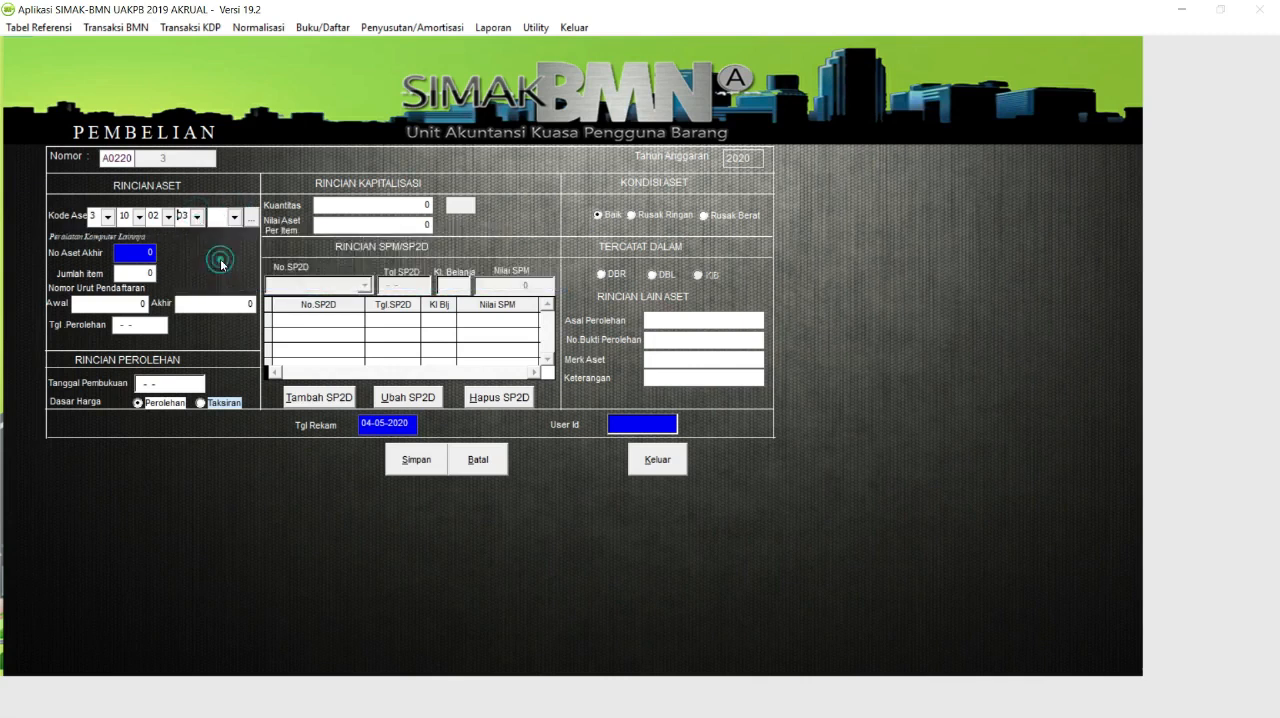
click(233, 217)
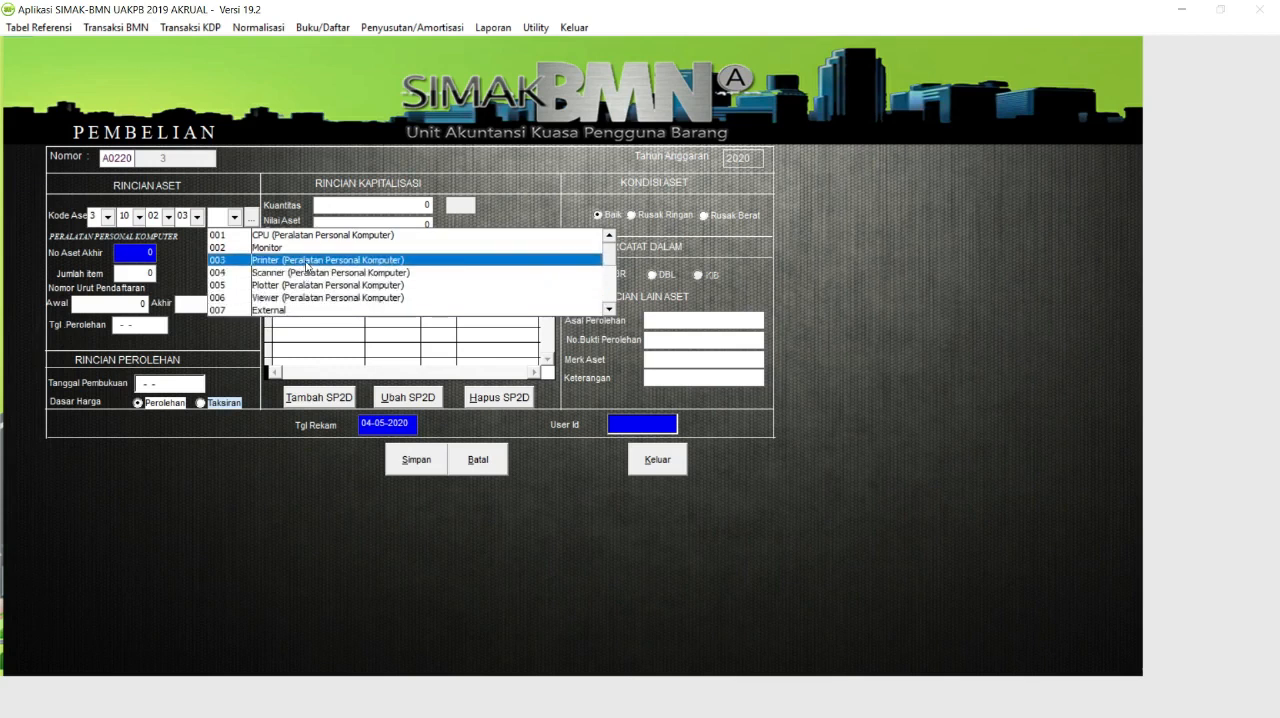
click(307, 266)
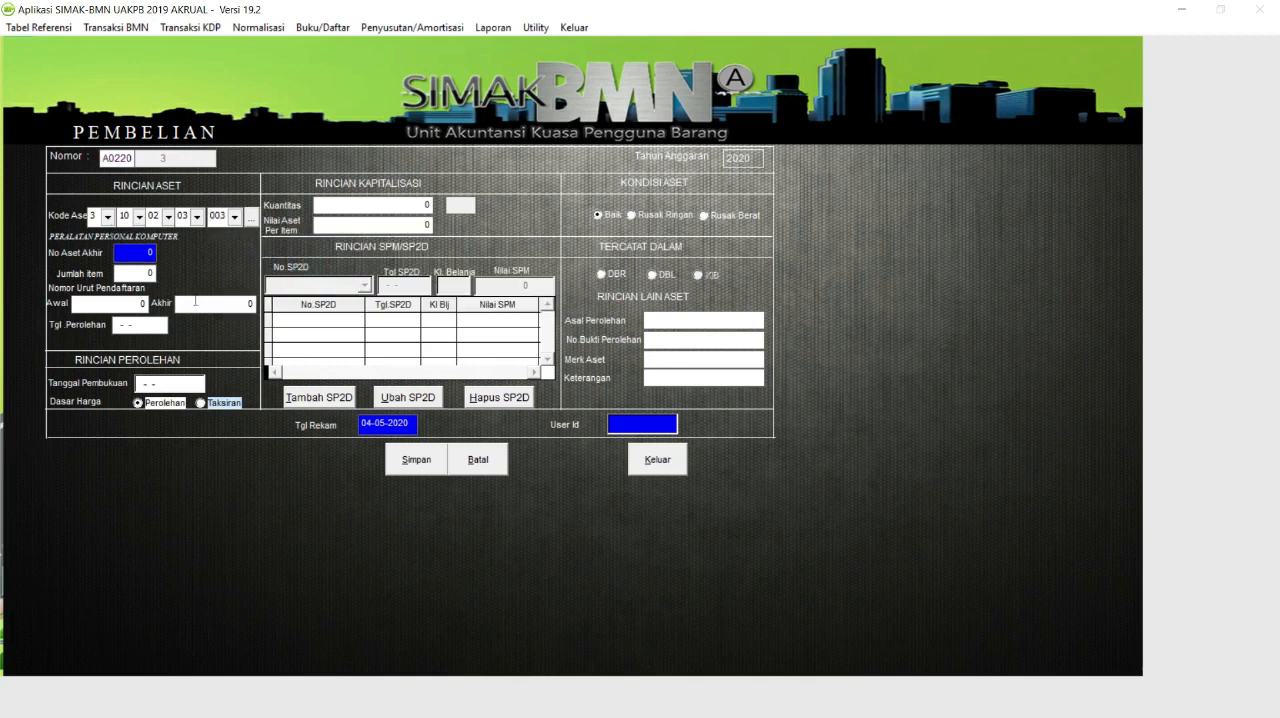
key(Return)
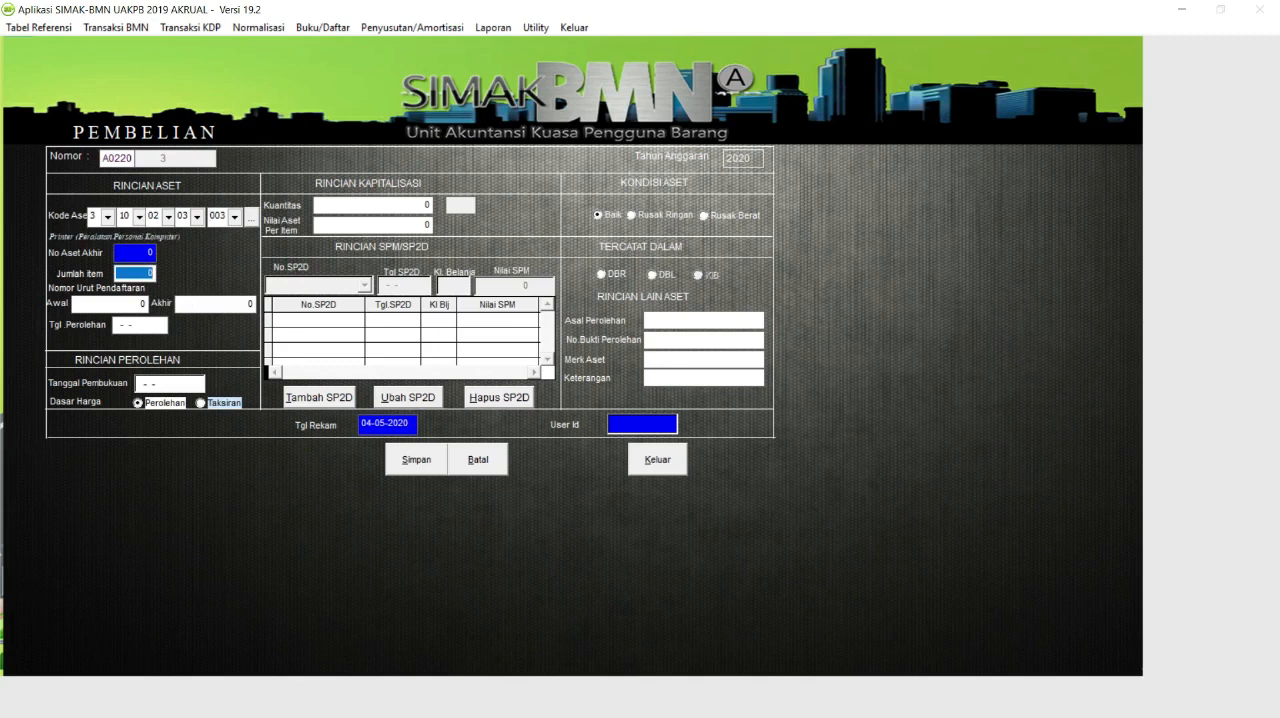
Set the printer purchase's item count to 1 and both the acquisition and booking dates to 10-04-2020.
text(1)
key(Return)
key(Return)
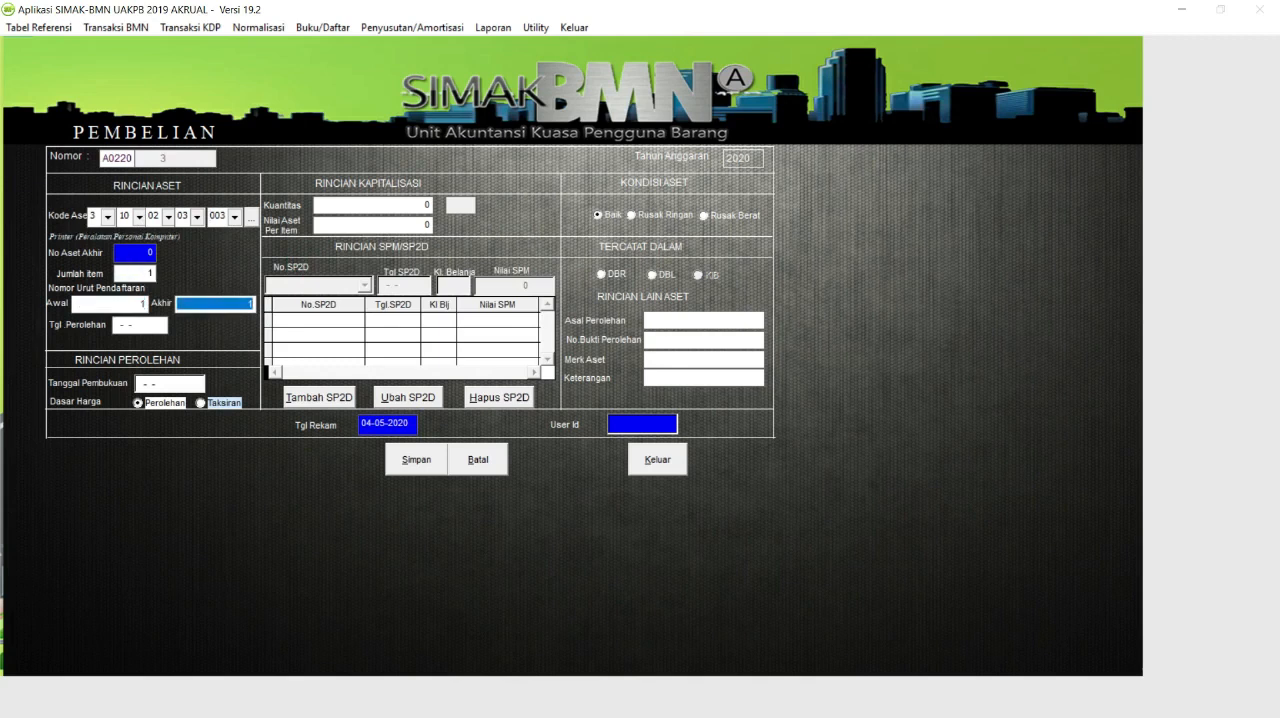
key(Return)
text(10-04-)
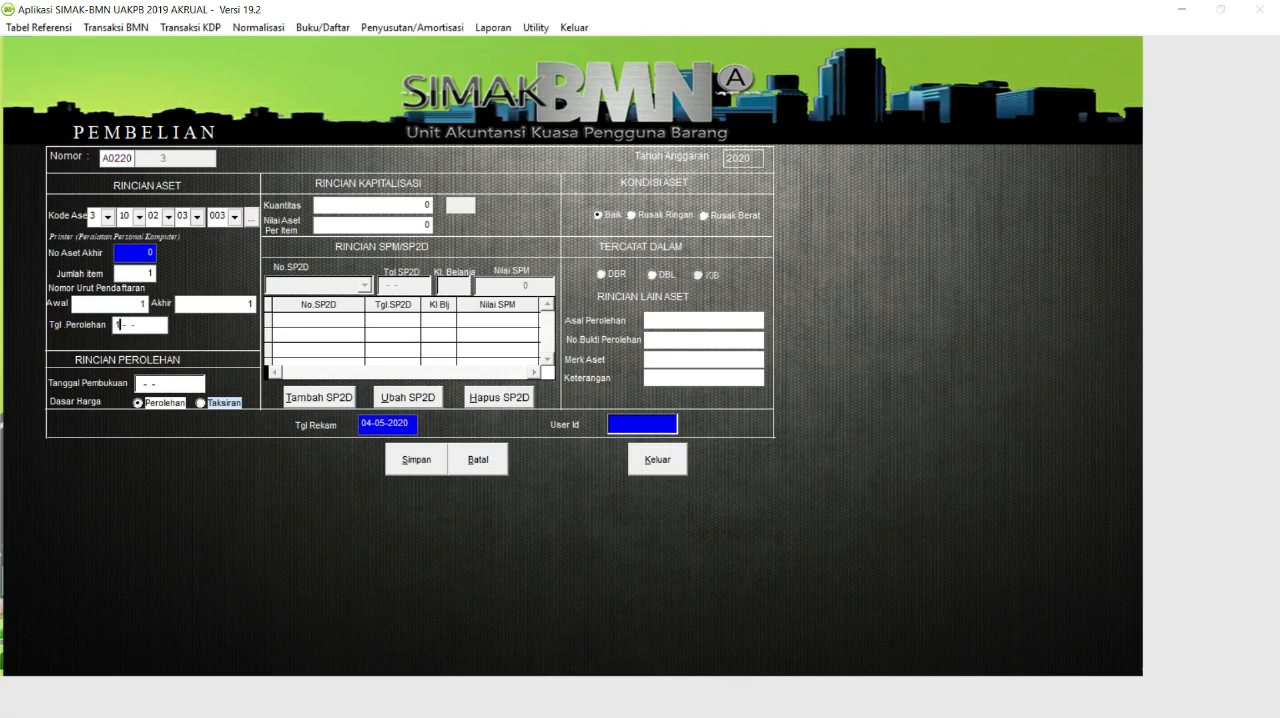
text(2020)
key(Return)
text(10-04-2020)
key(Return)
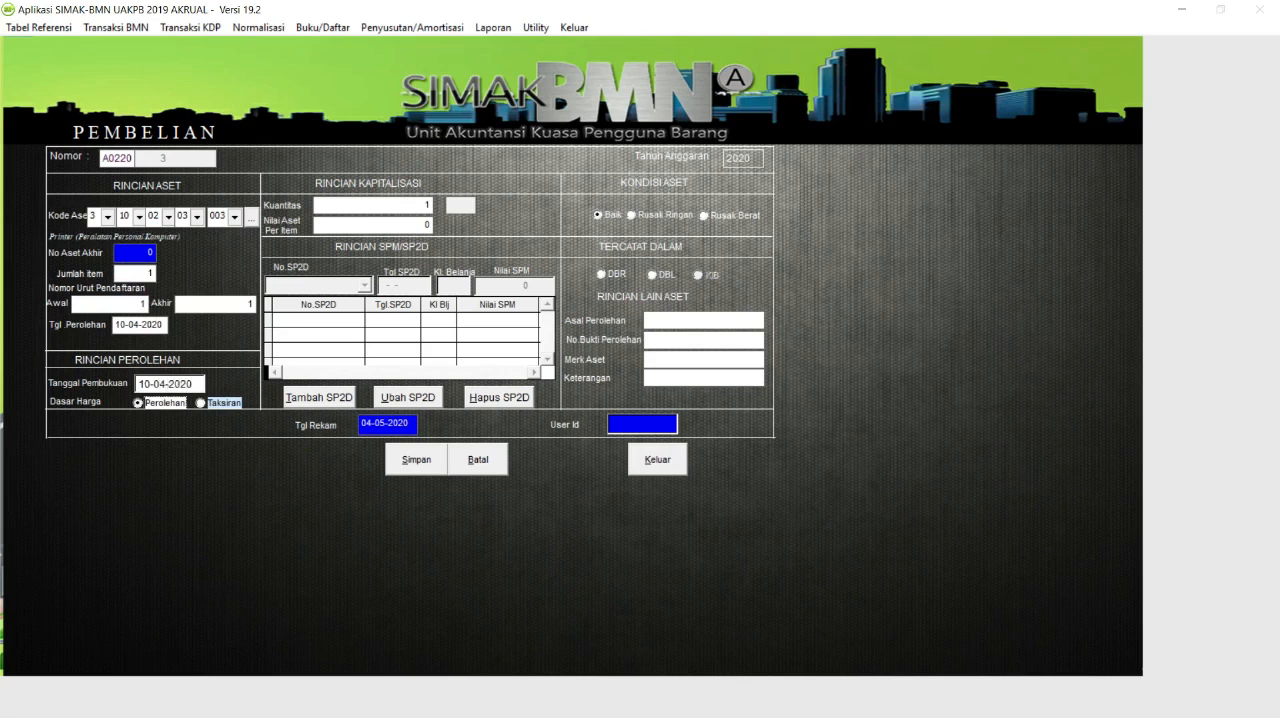
Accept the quantity and set the printer's asset value per item to 5,000,000.
key(Return)
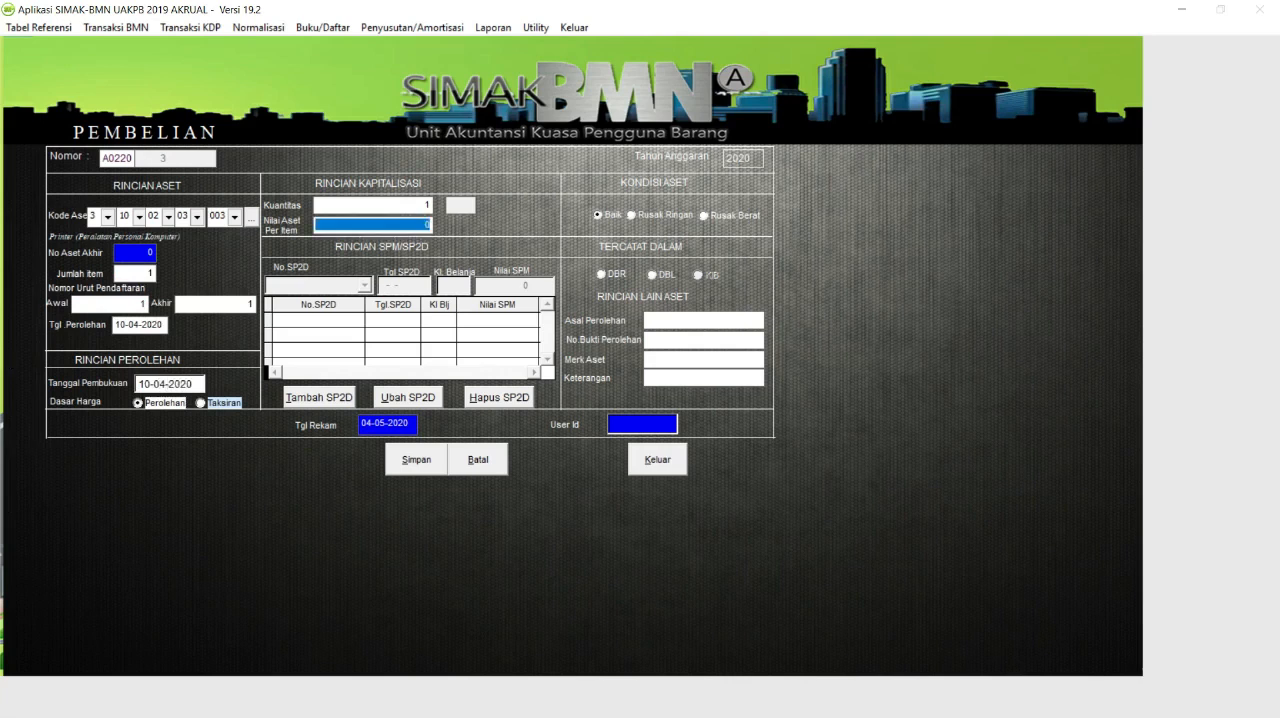
text(5,)
text(000,000)
key(Return)
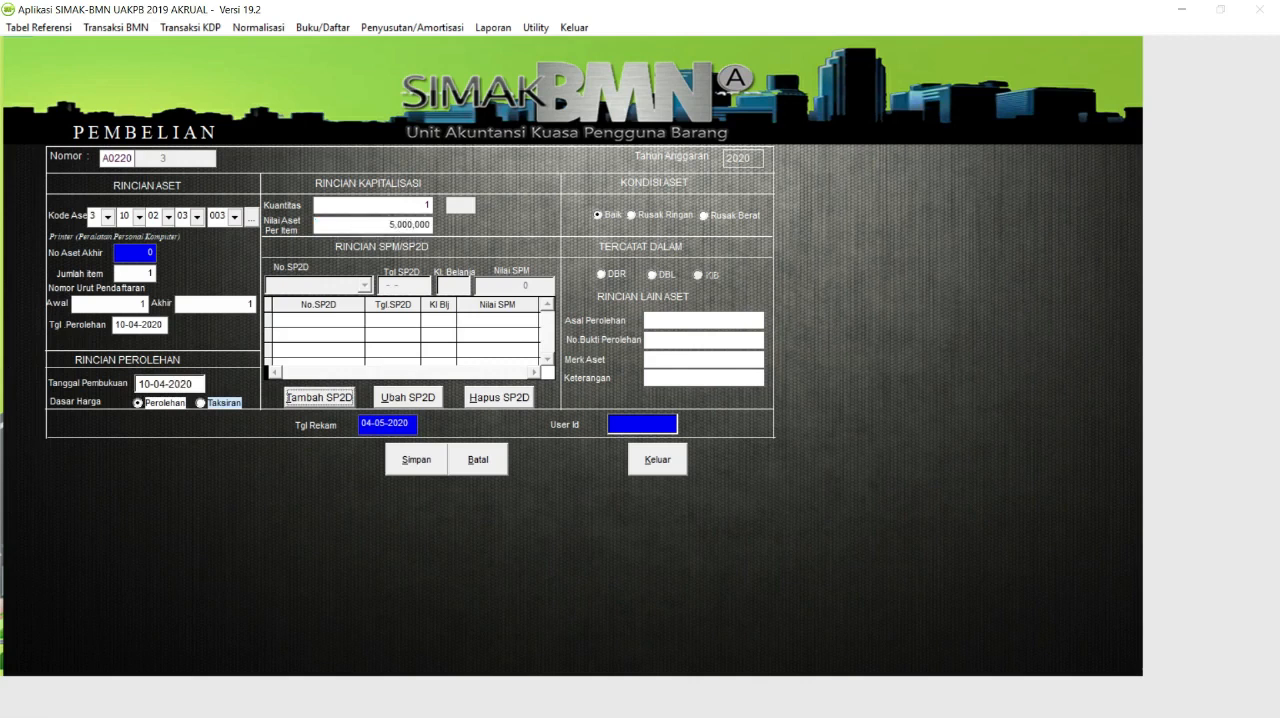
Add the existing SP2D dated 10-04-2020 with expenditure code 53211 to the printer purchase and save the SP2D entry.
click(317, 398)
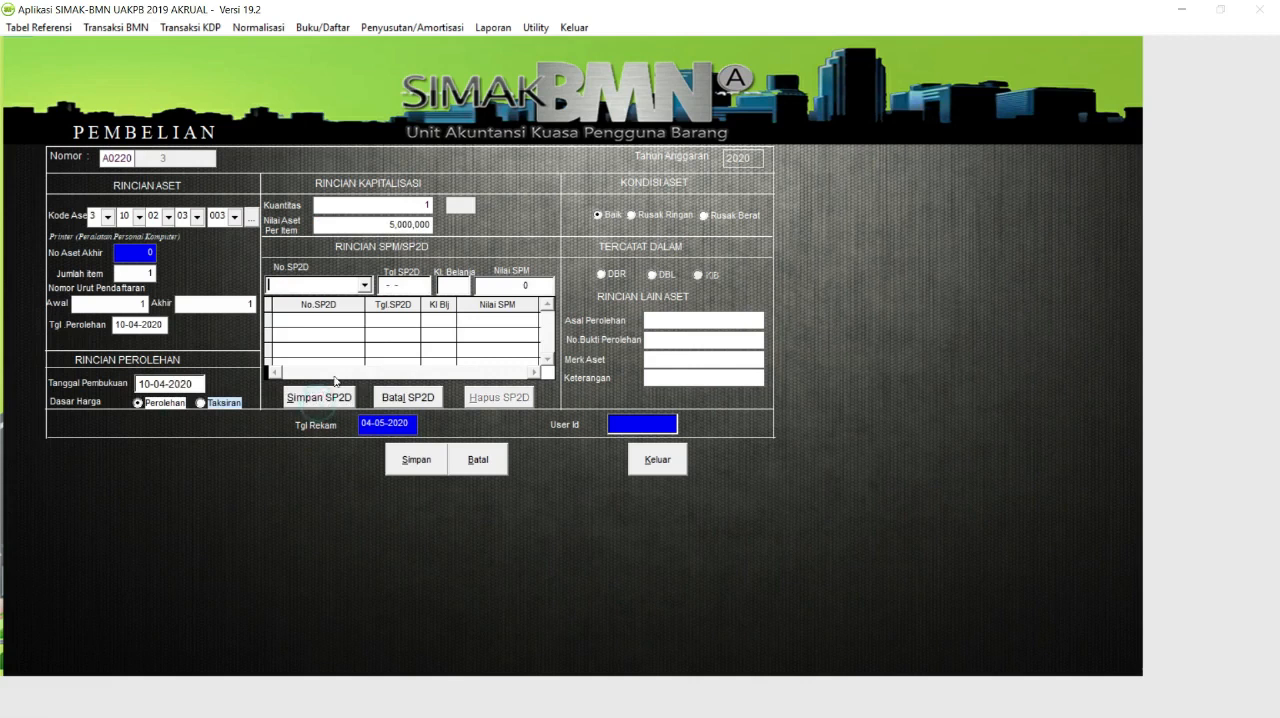
click(365, 287)
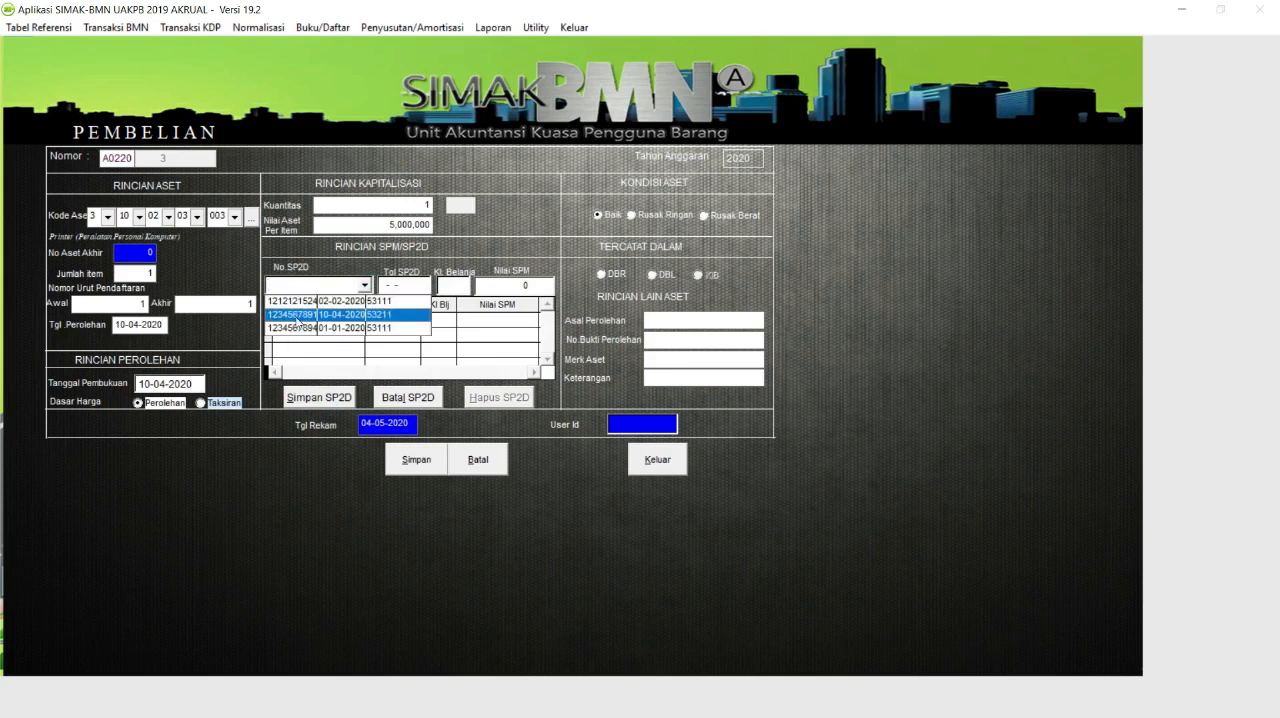
click(297, 315)
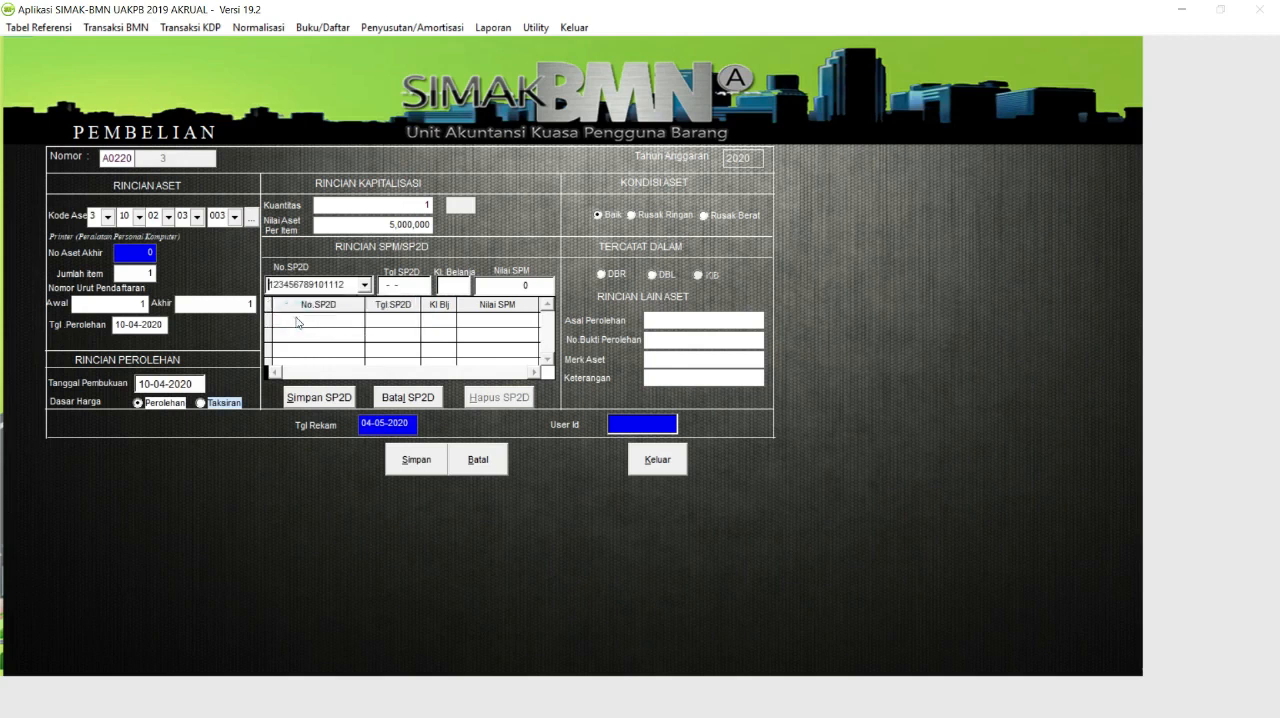
key(Return)
key(Return)
text(53211)
key(Return)
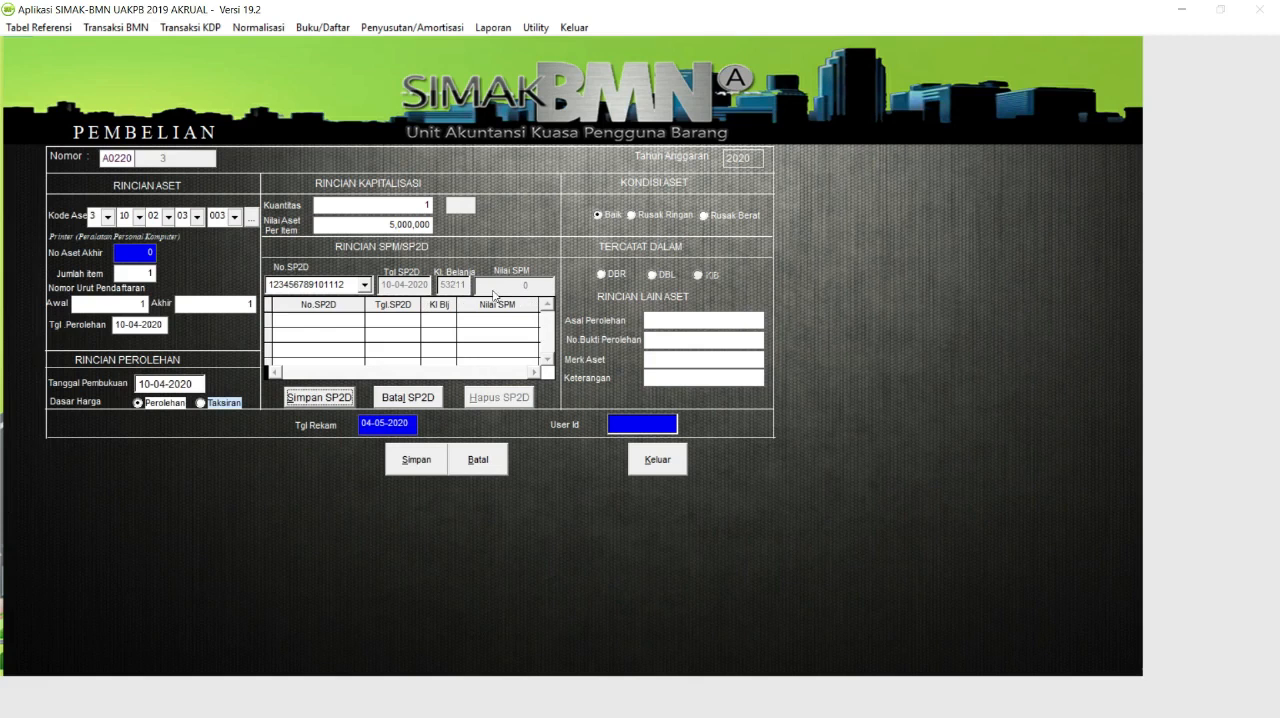
click(345, 403)
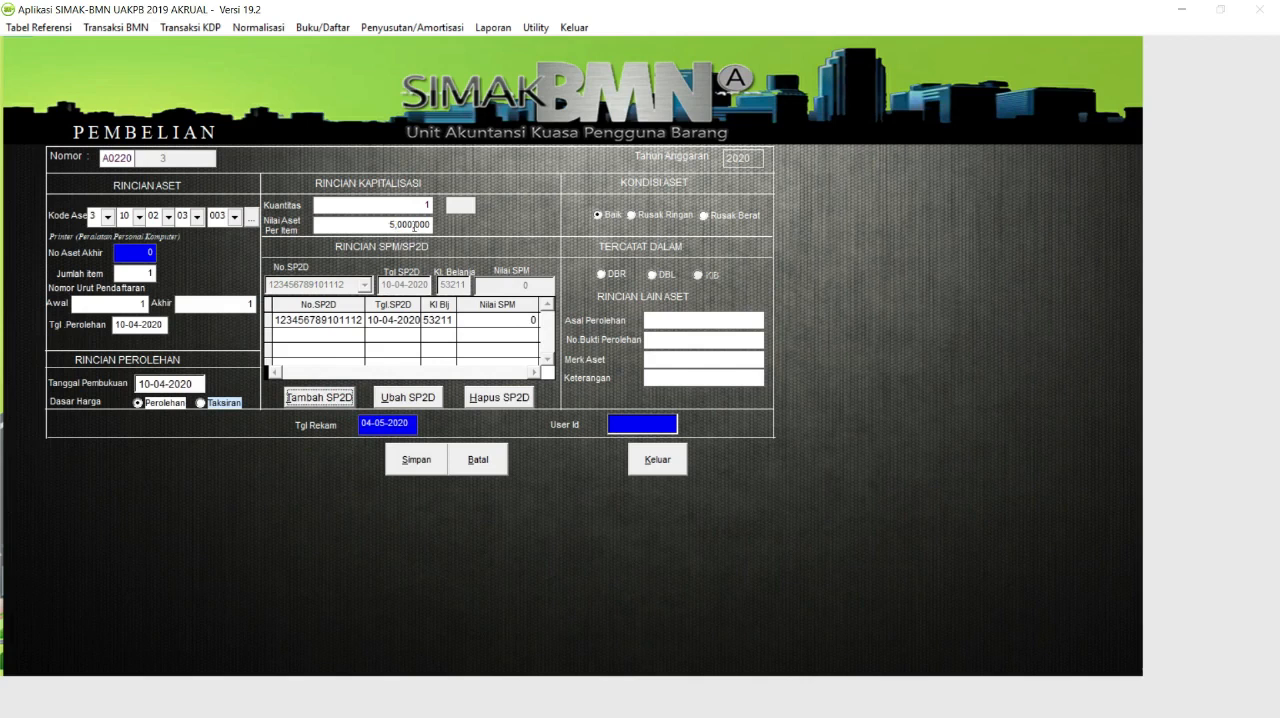
Record the printer in DBR with origin APBN, proof number 003/DIPA/2020, brand EPSON and note L335, and save the transaction.
click(603, 274)
text(APBN)
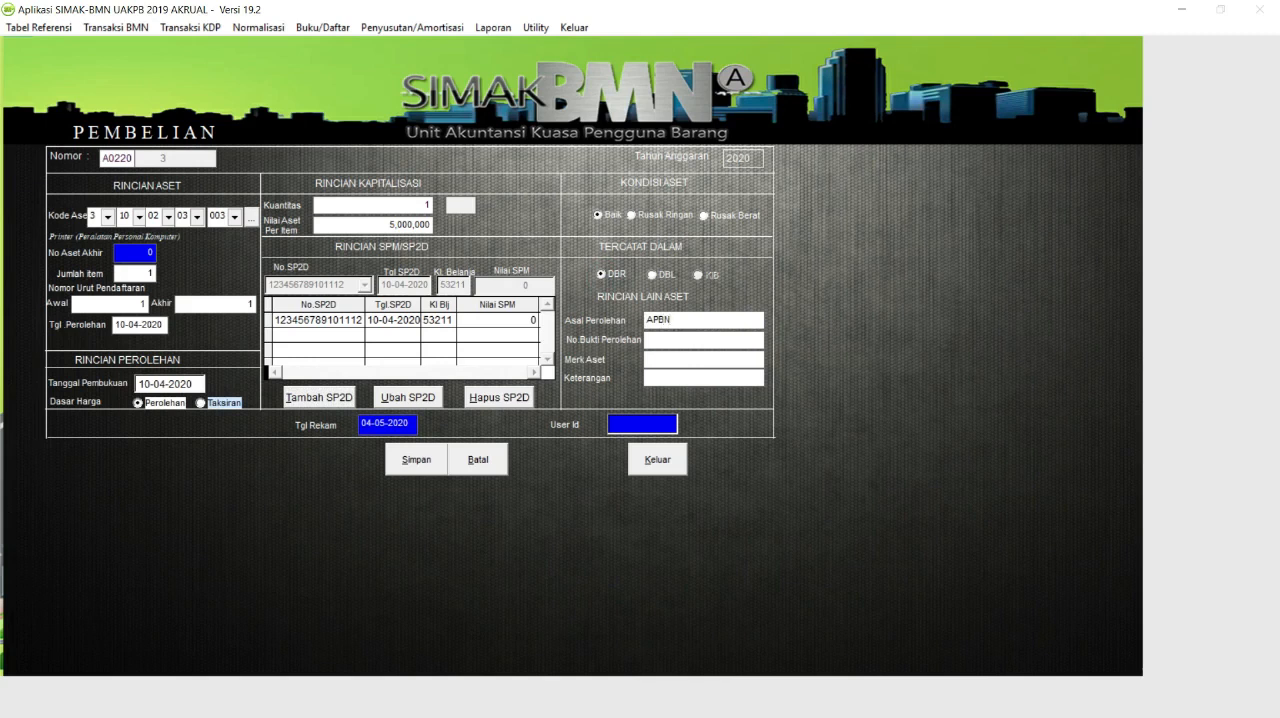
text(003)
text(/DIPA)
text(/2020)
text(EPS)
text(ON)
key(Return)
text(L335)
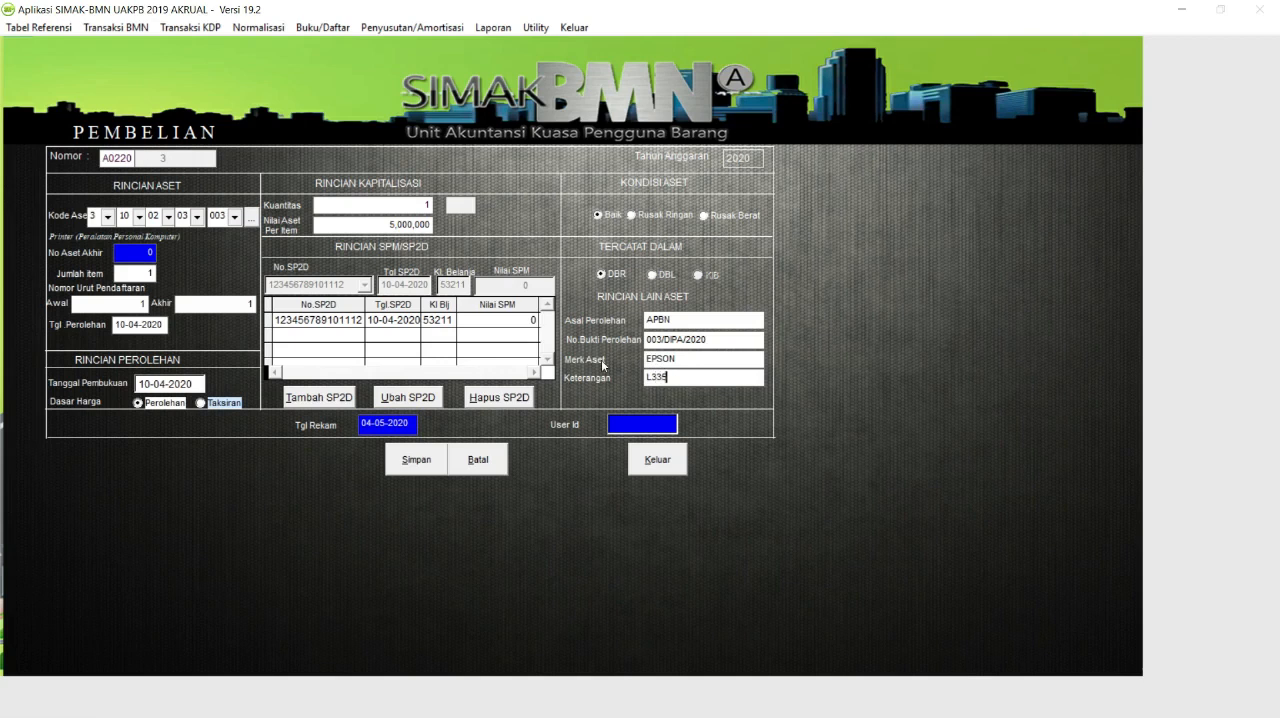
click(416, 461)
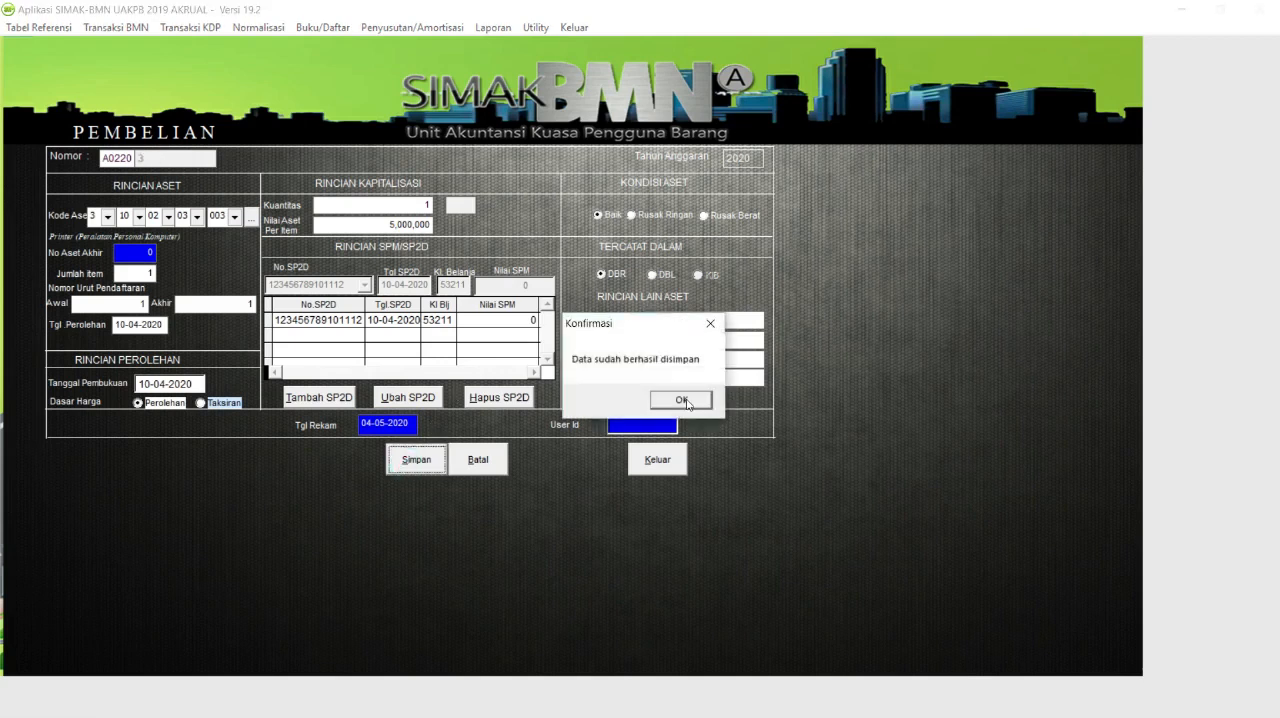
click(682, 400)
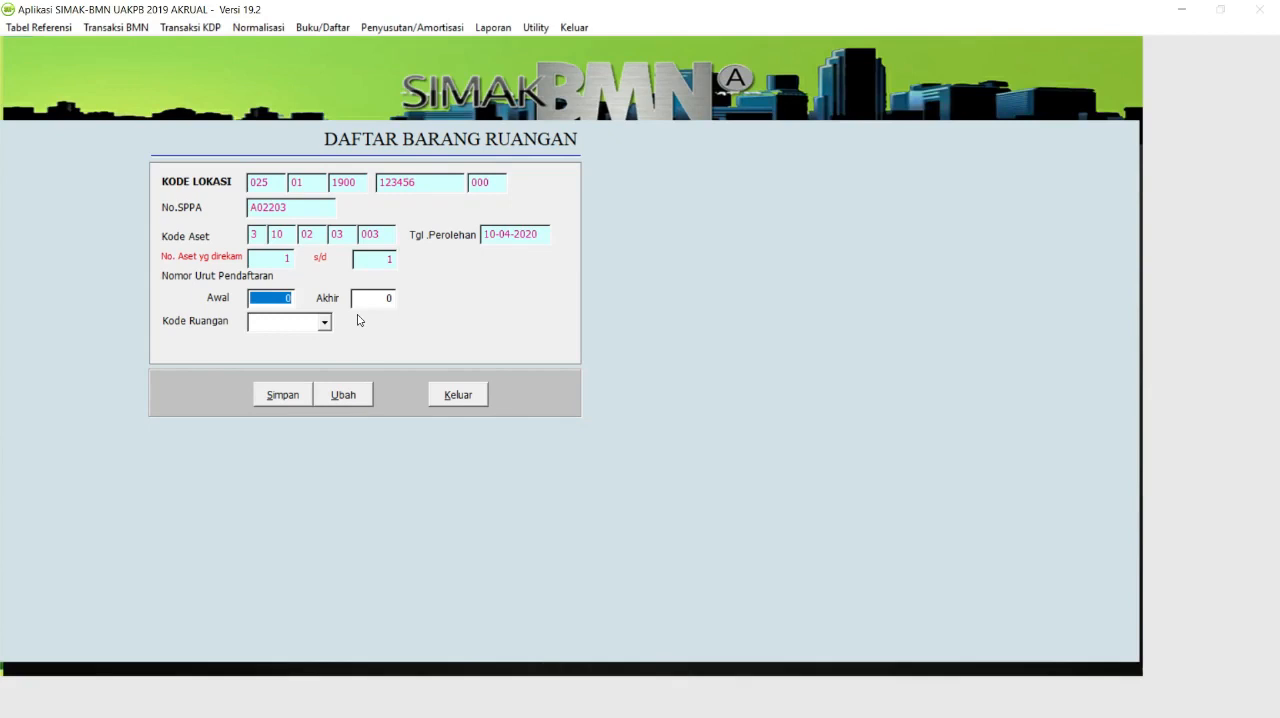
Assign the printer's registration numbers 1 to 1 to room 0002, save, and close the room form and purchase list.
text(1)
key(Return)
text(1)
click(324, 322)
click(319, 355)
click(297, 398)
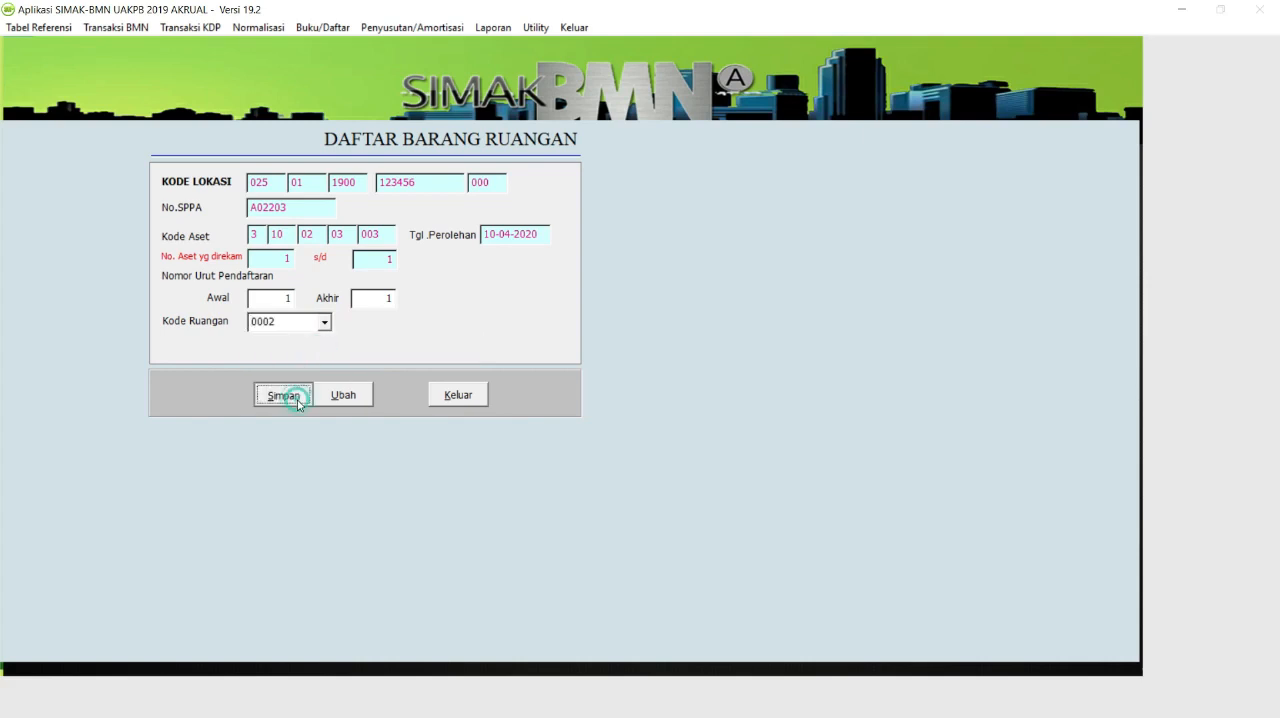
click(470, 400)
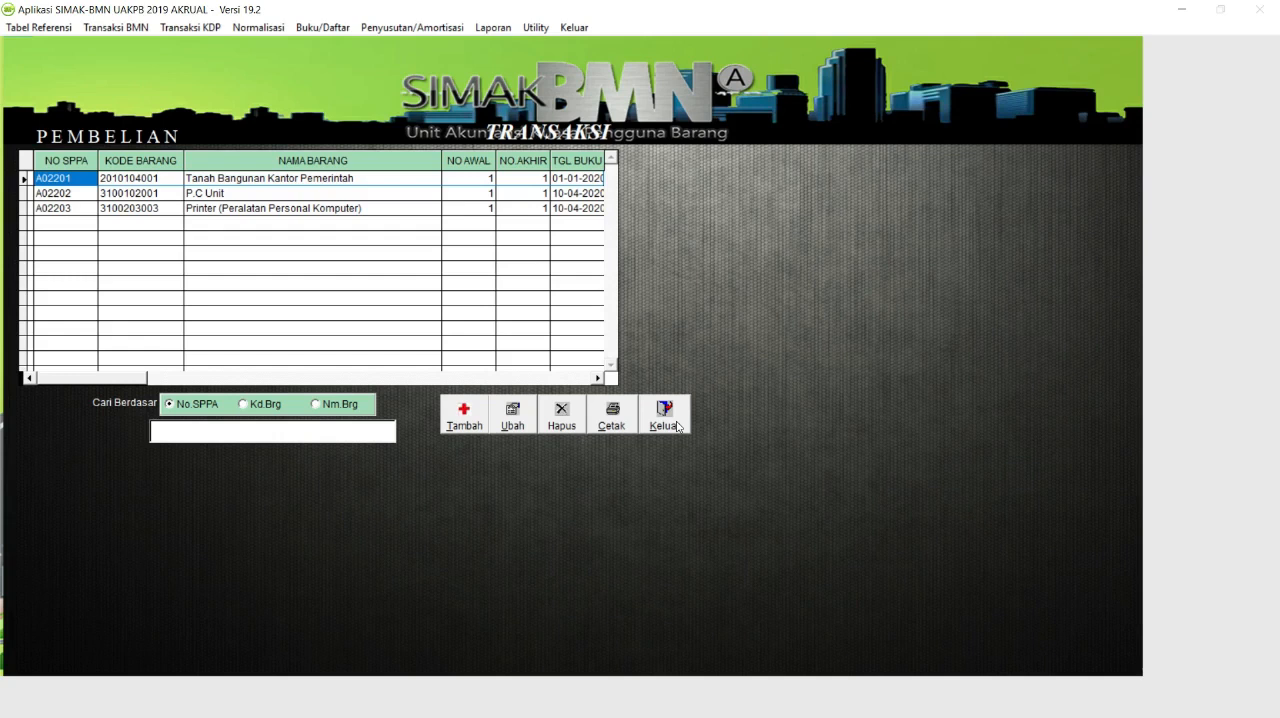
click(665, 418)
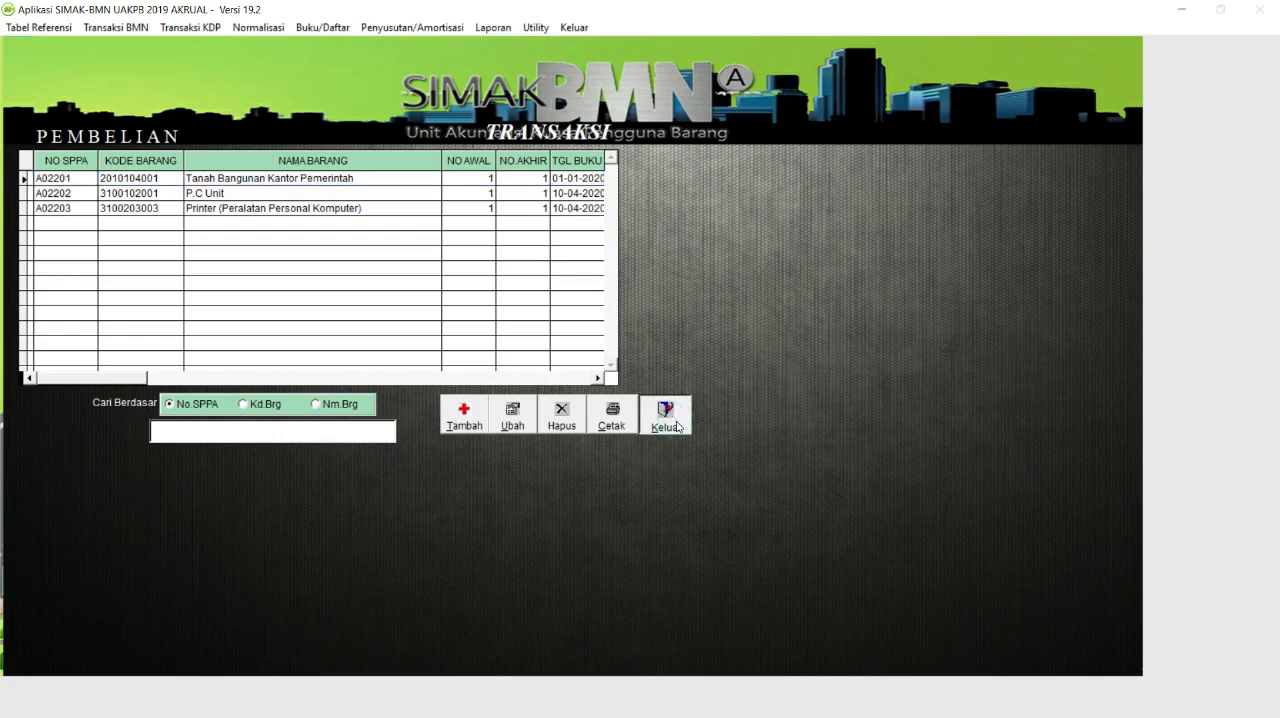
click(592, 424)
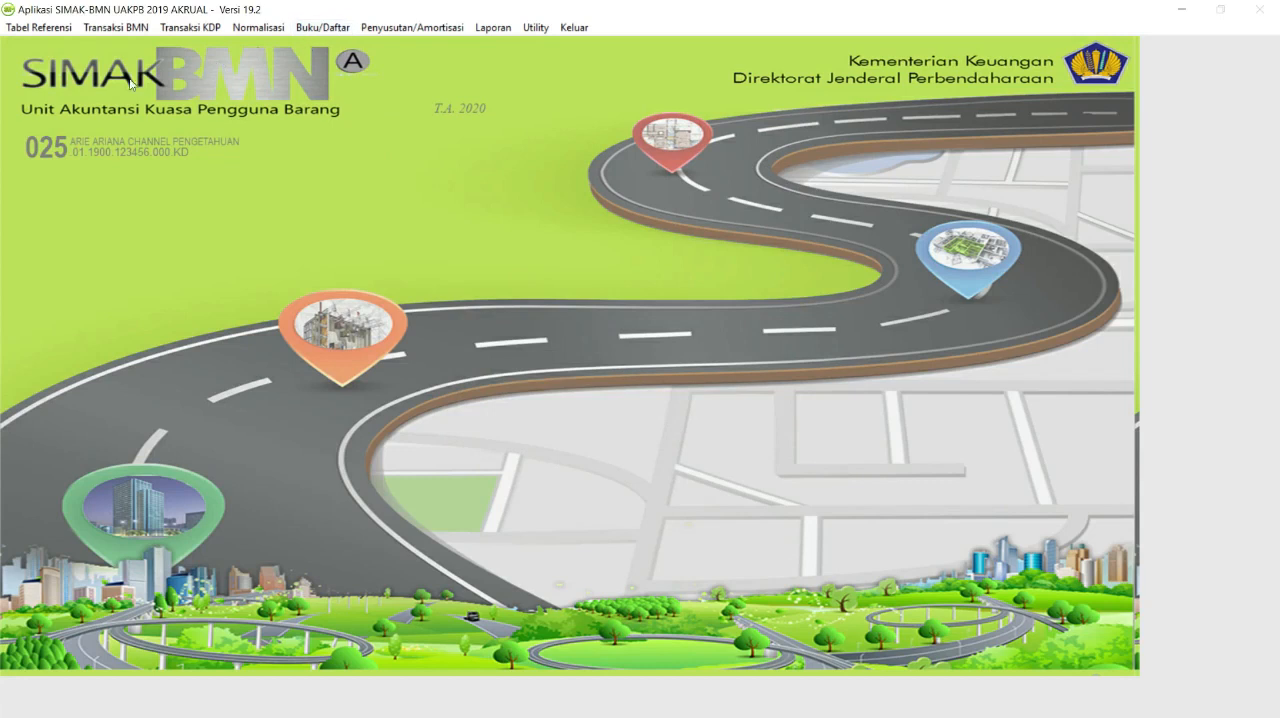
Open the Daftar SPM Terkait BMN and list all transactions for the period 01-01-2020 to 30-06-2020.
click(312, 31)
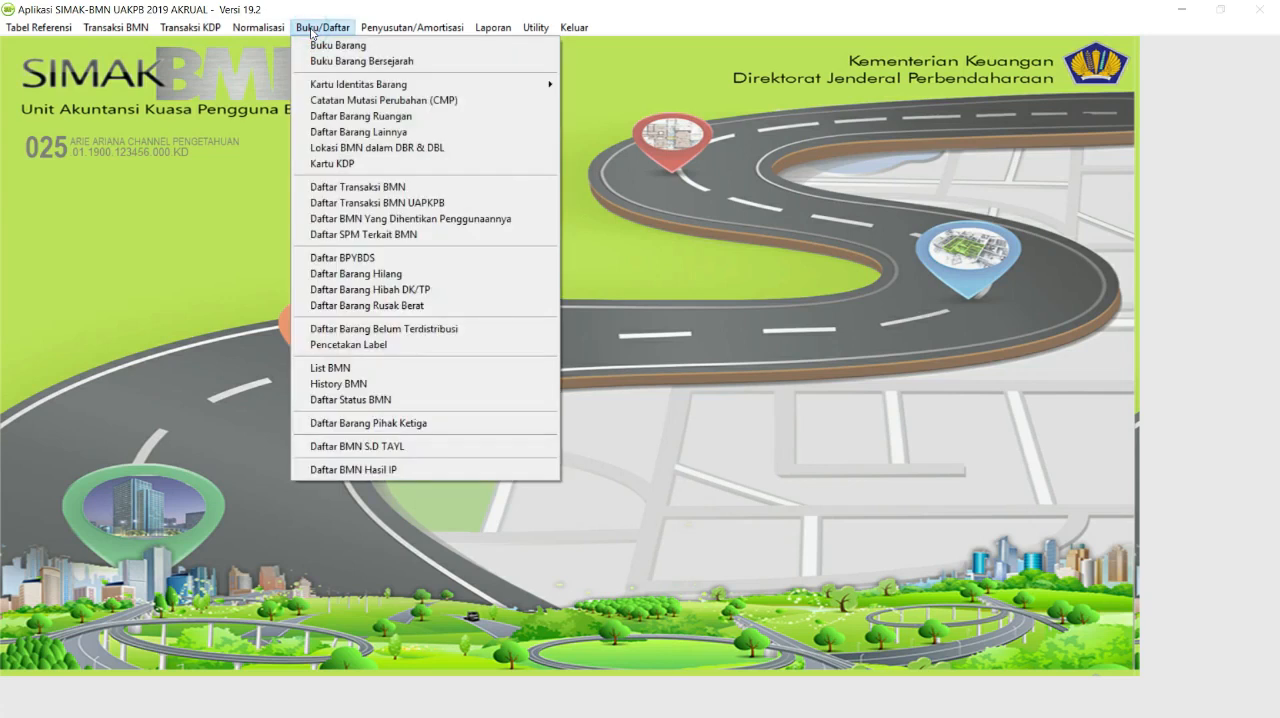
click(341, 238)
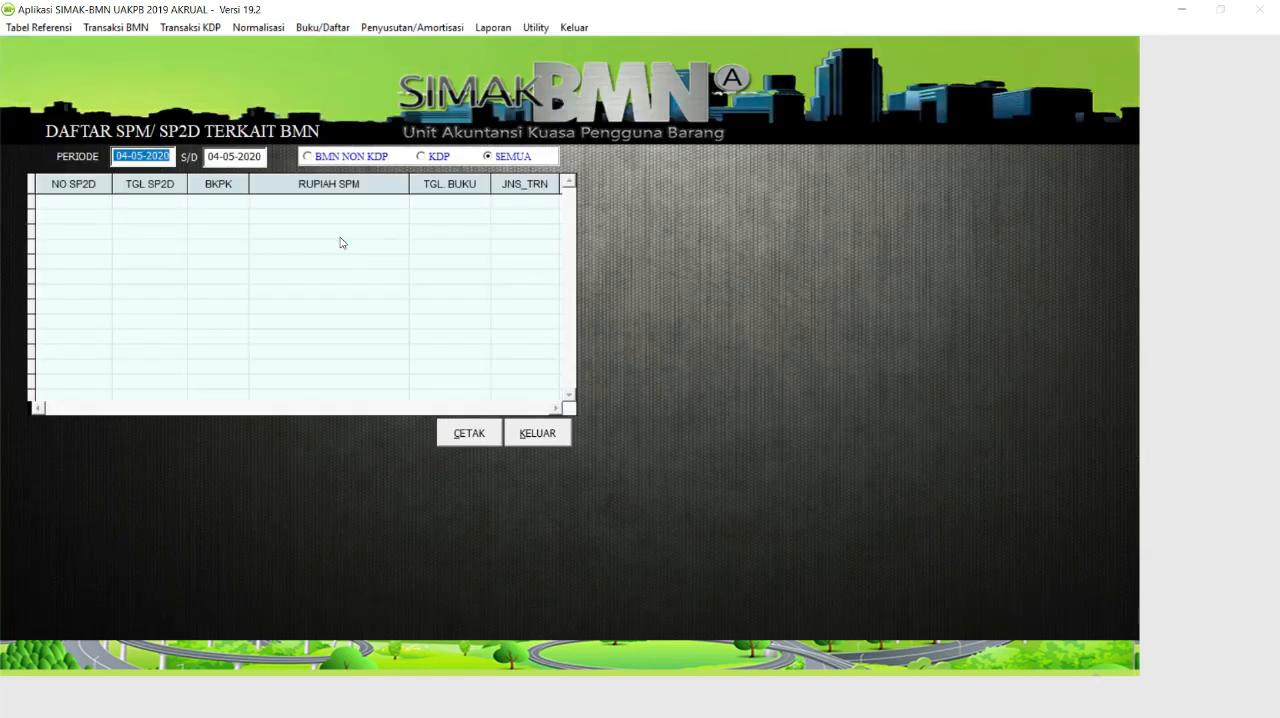
text(01-01-2020)
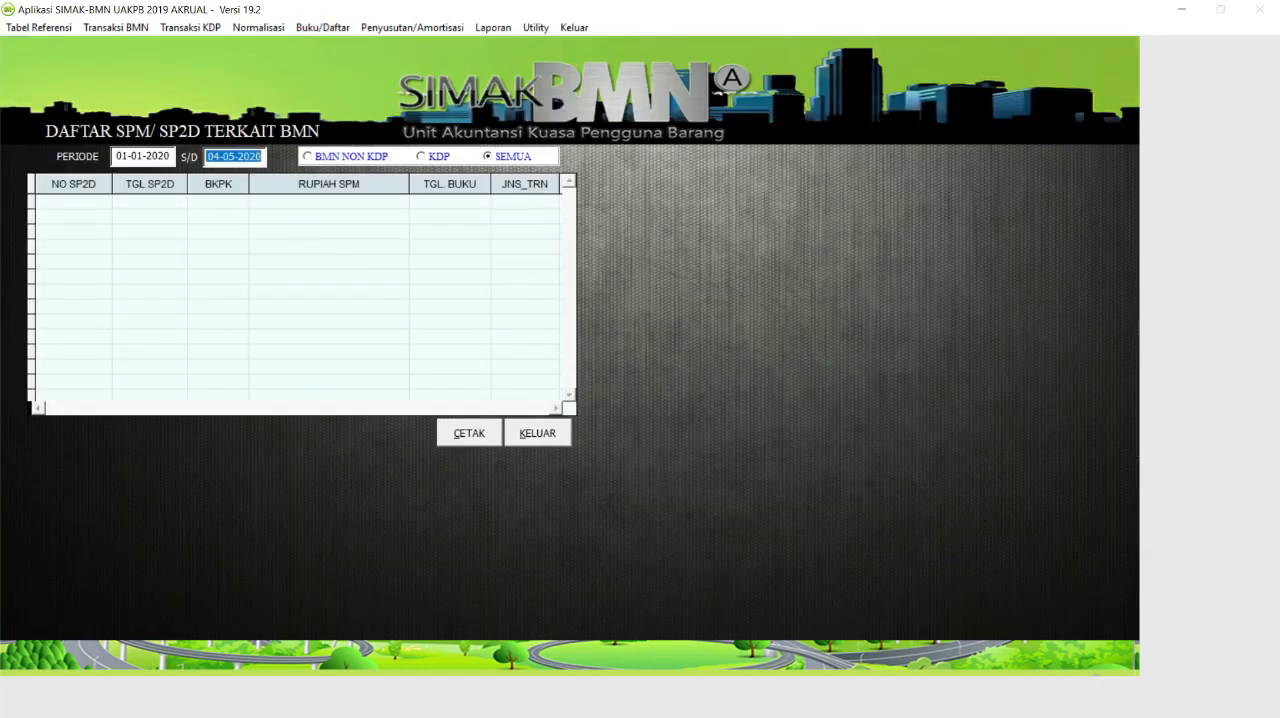
text(0)
key(BackSpace)
text(30-06-2020)
key(Tab)
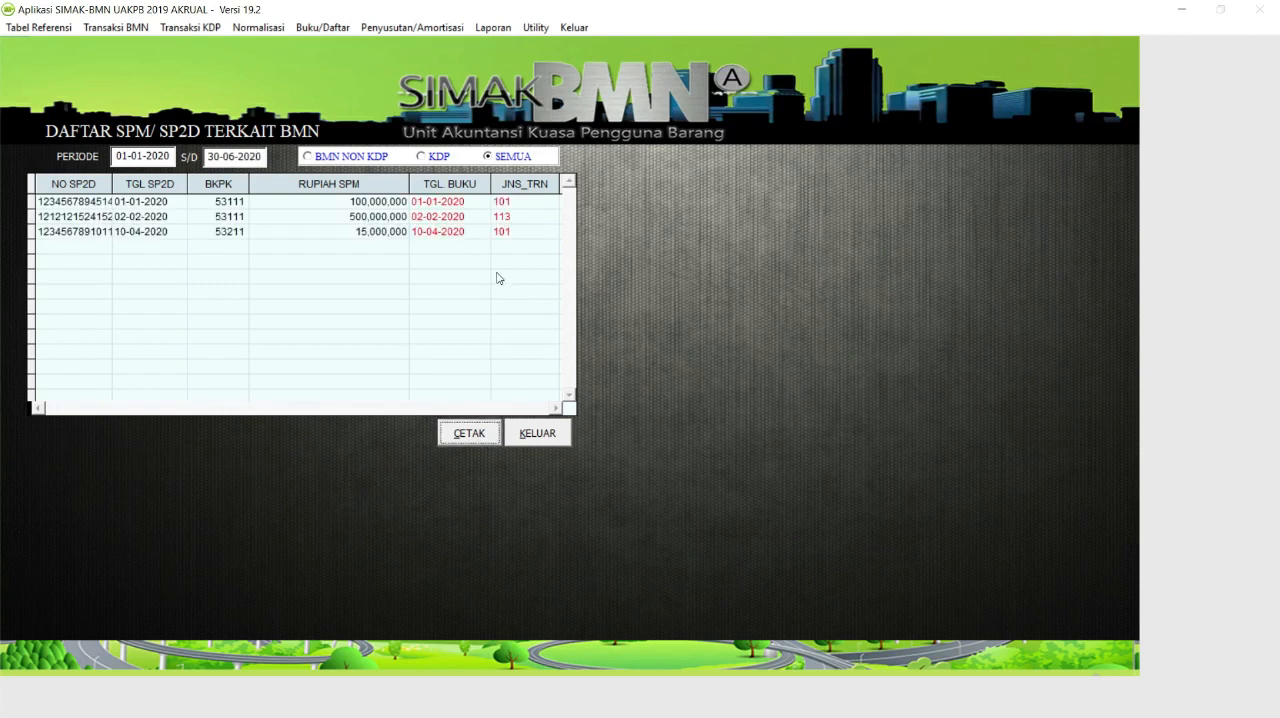
Preview the two SPM/SP2D list reports to check the recorded purchases, and close them and the list form.
click(476, 433)
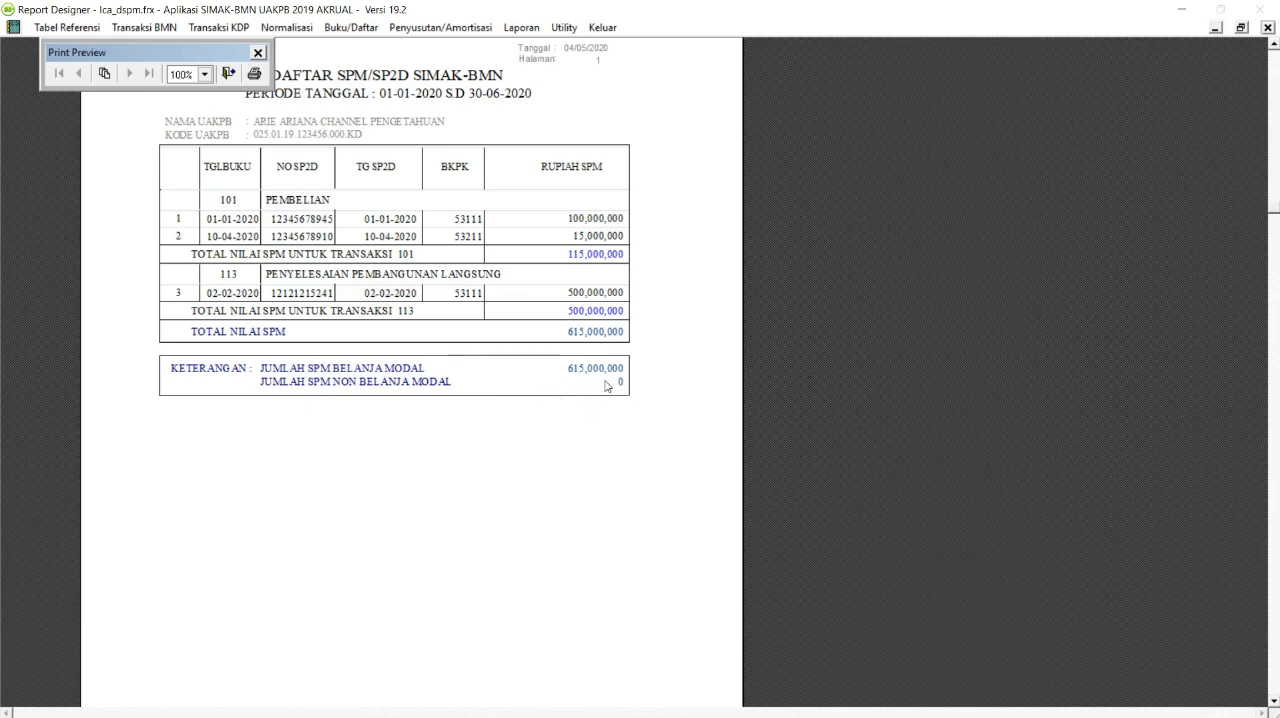
click(227, 74)
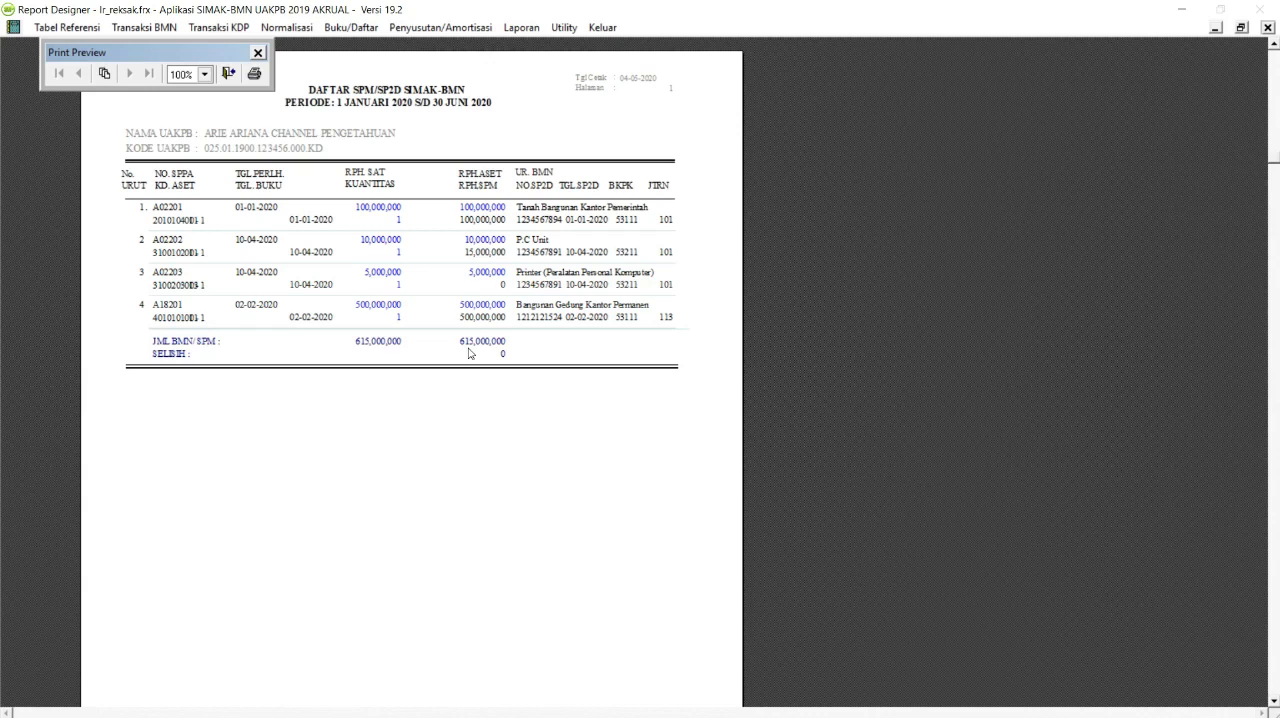
click(231, 79)
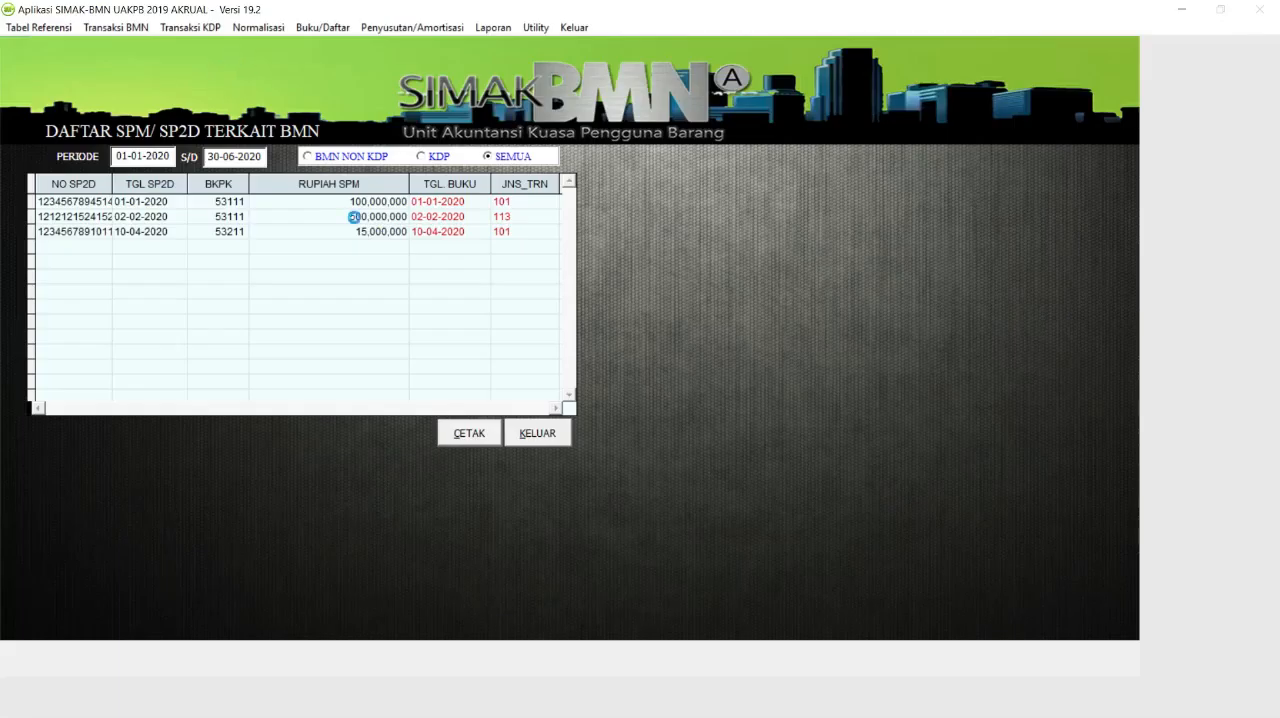
click(228, 73)
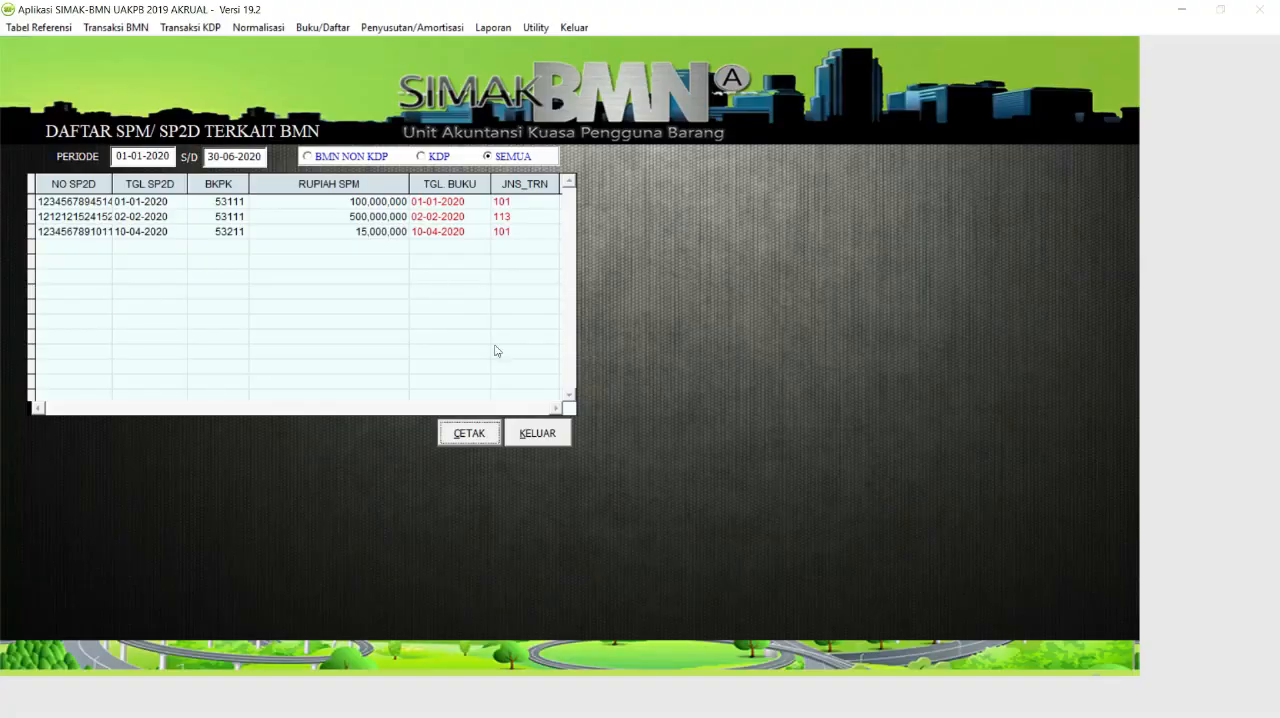
click(539, 430)
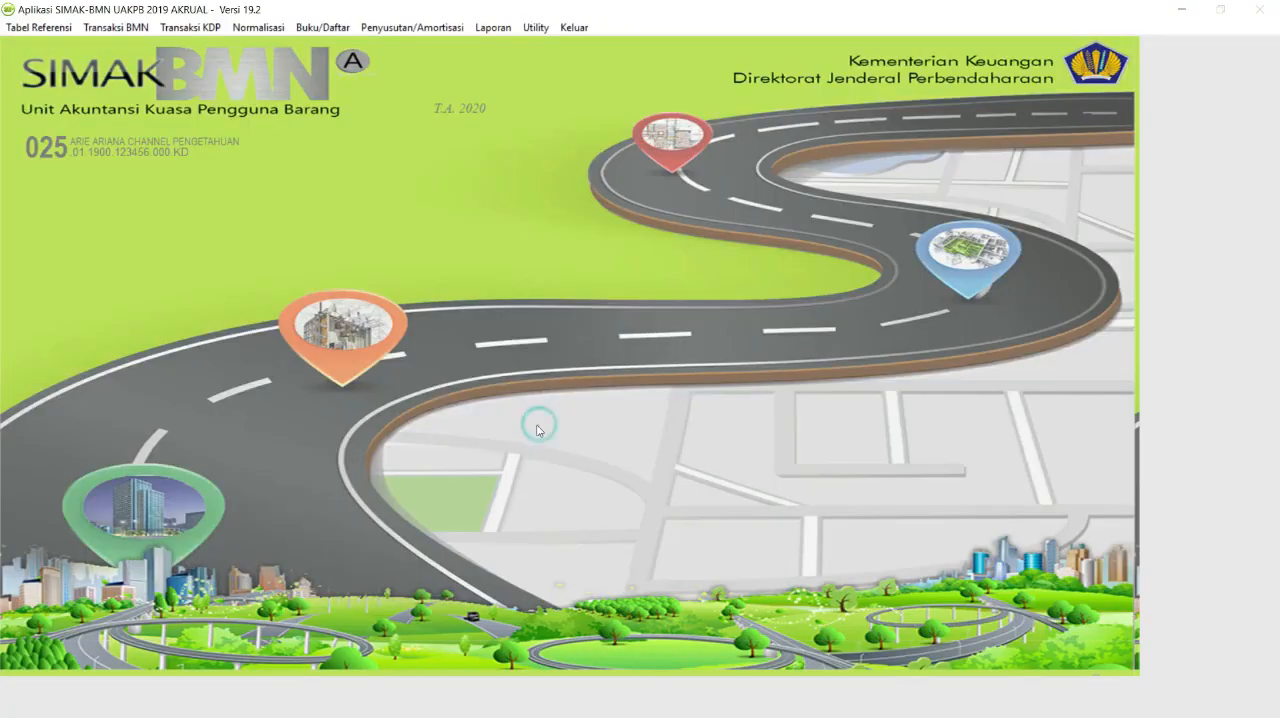
Open the Daftar Barang Ruangan and filter it to room 0001, RUANG KEPALA KANTOR.
click(322, 28)
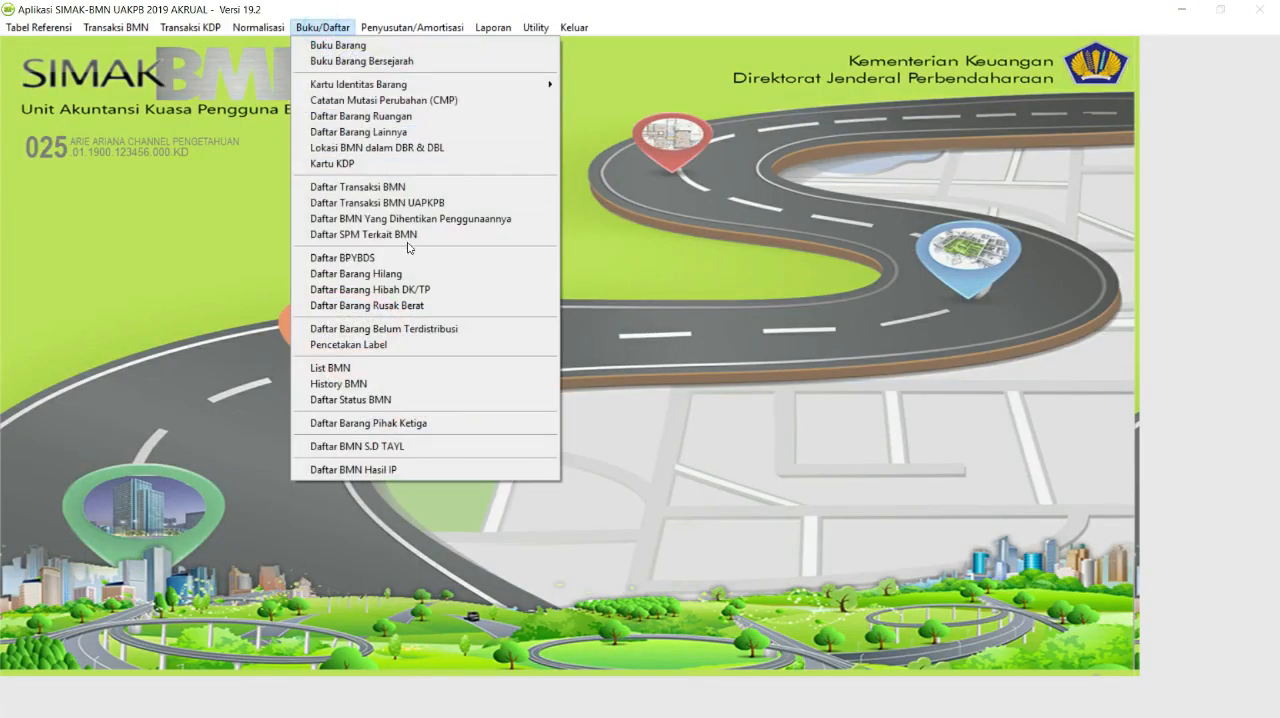
click(420, 122)
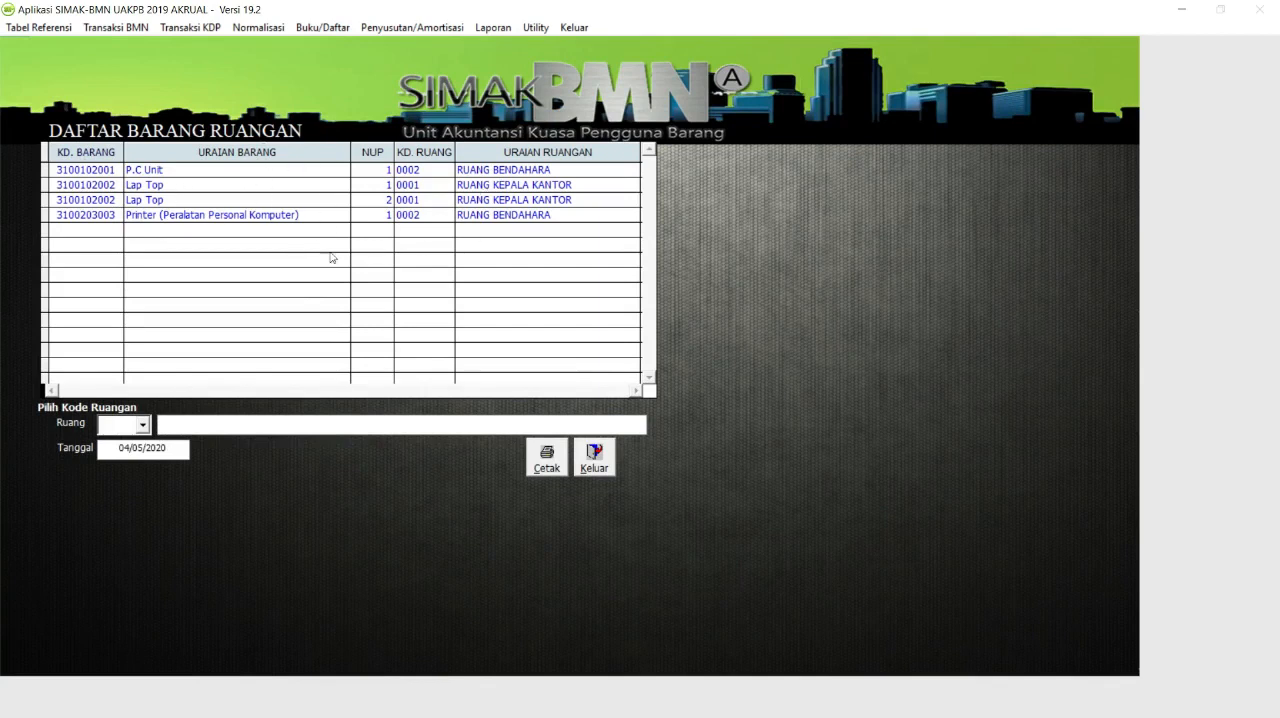
click(142, 425)
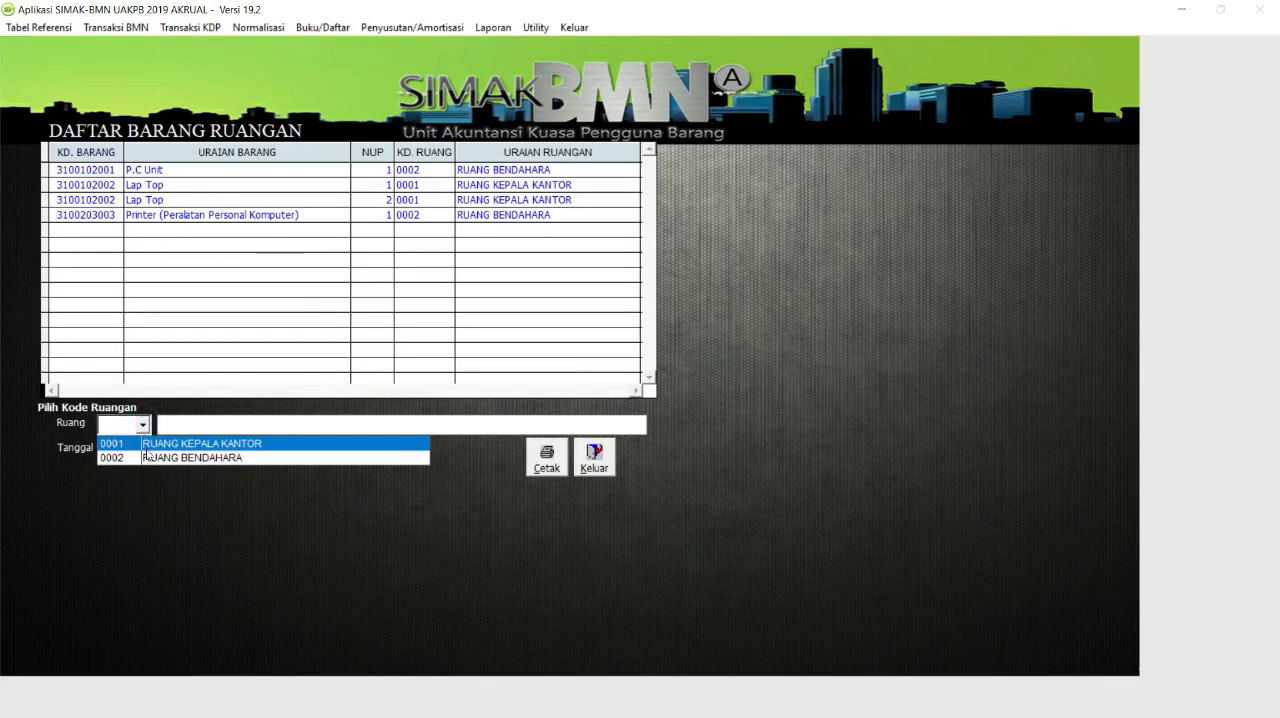
click(150, 443)
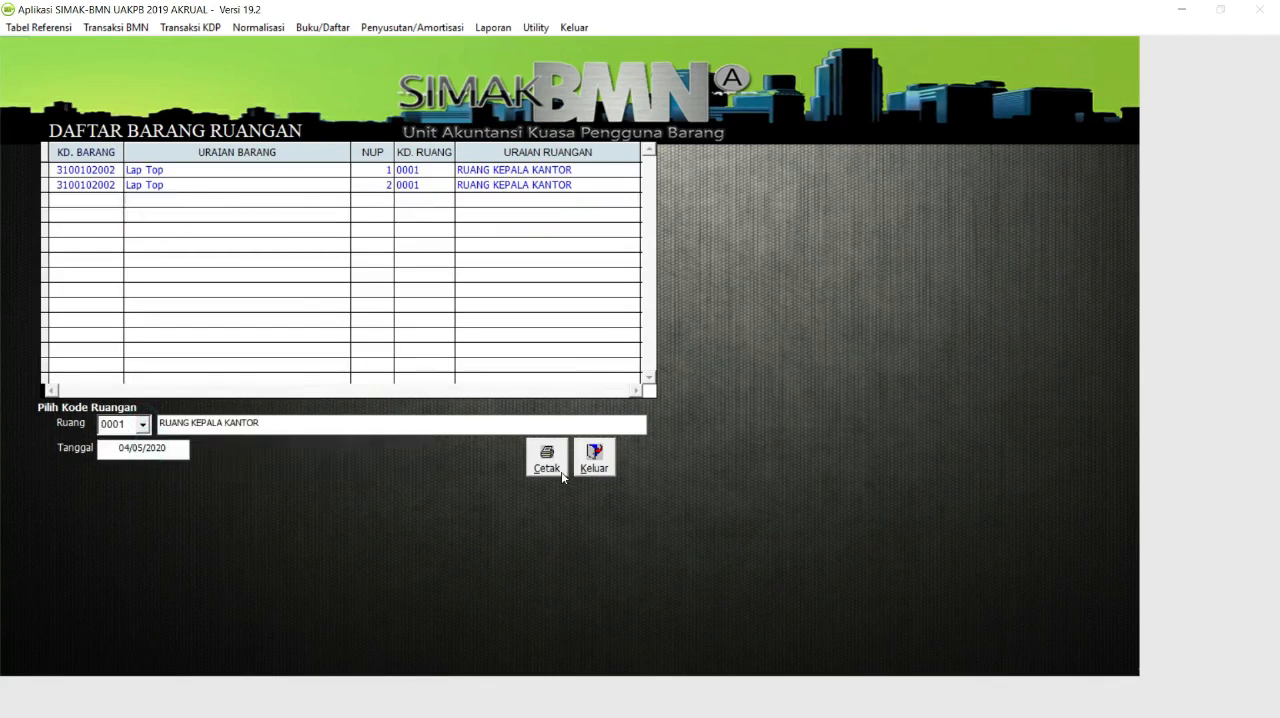
Preview the room inventory report for room 0001 and examine its items and the signature section.
click(548, 462)
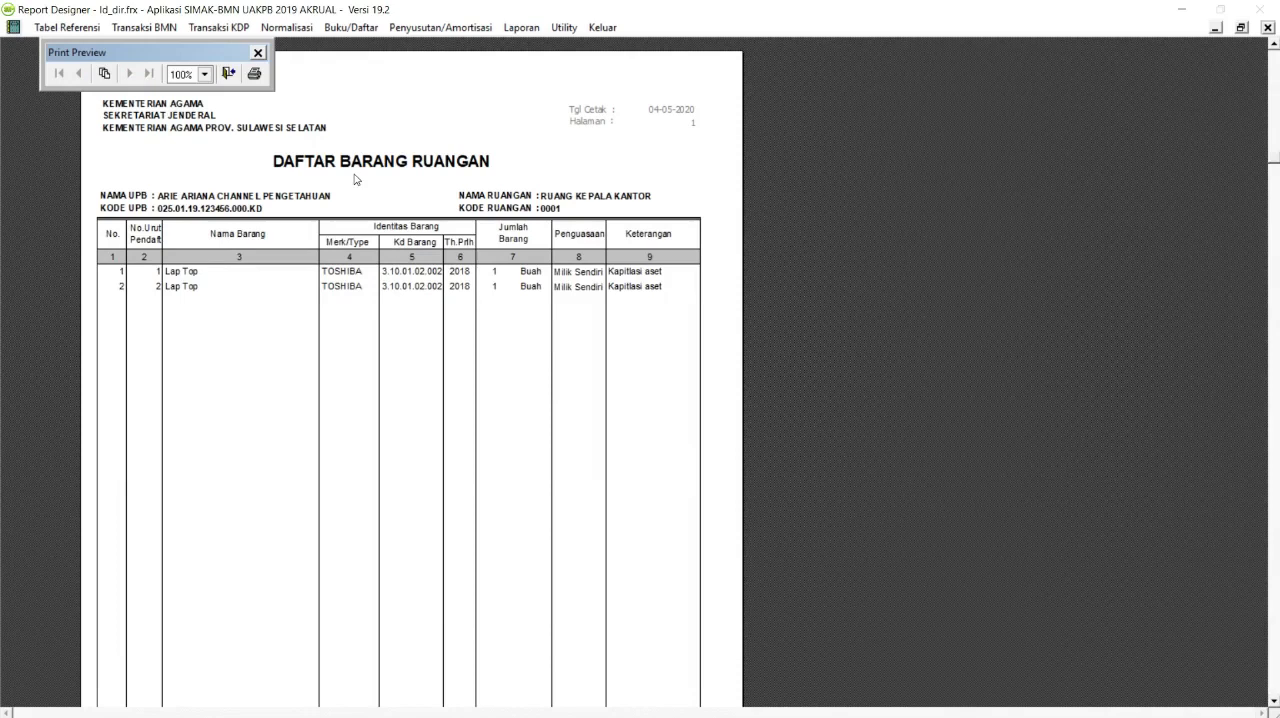
scroll(354, 179, down, 1)
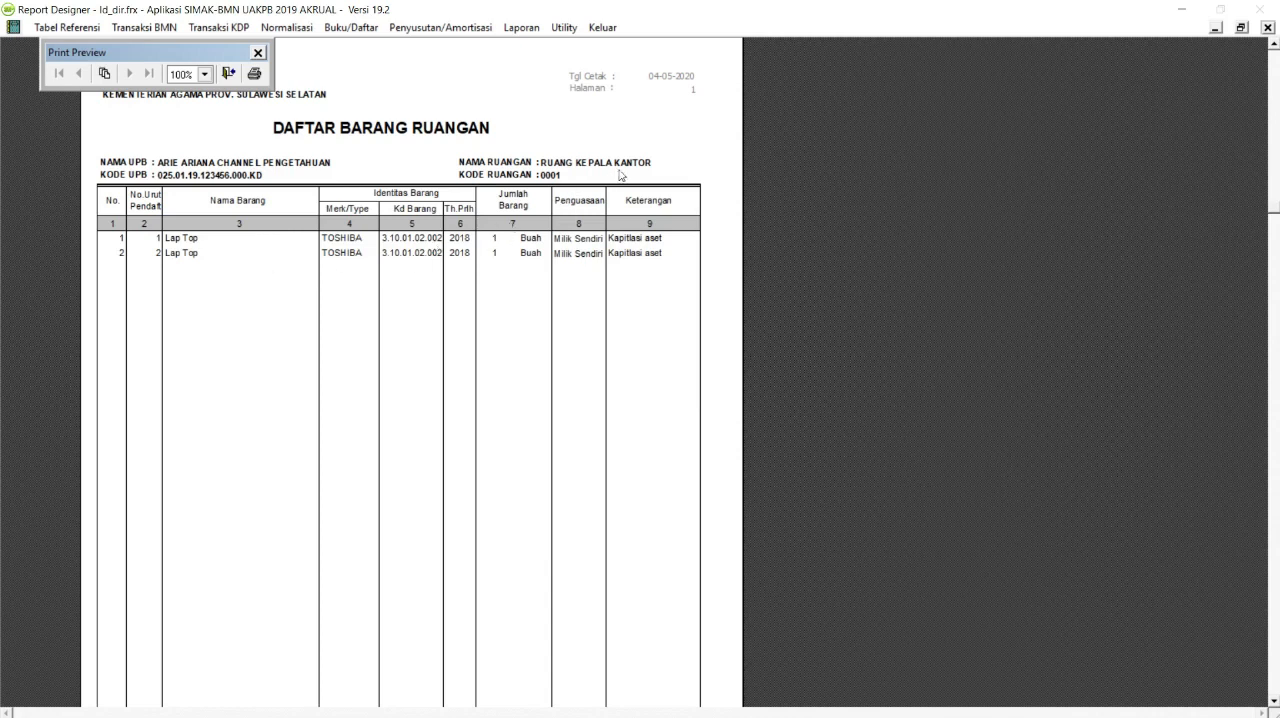
scroll(537, 206, down, 5)
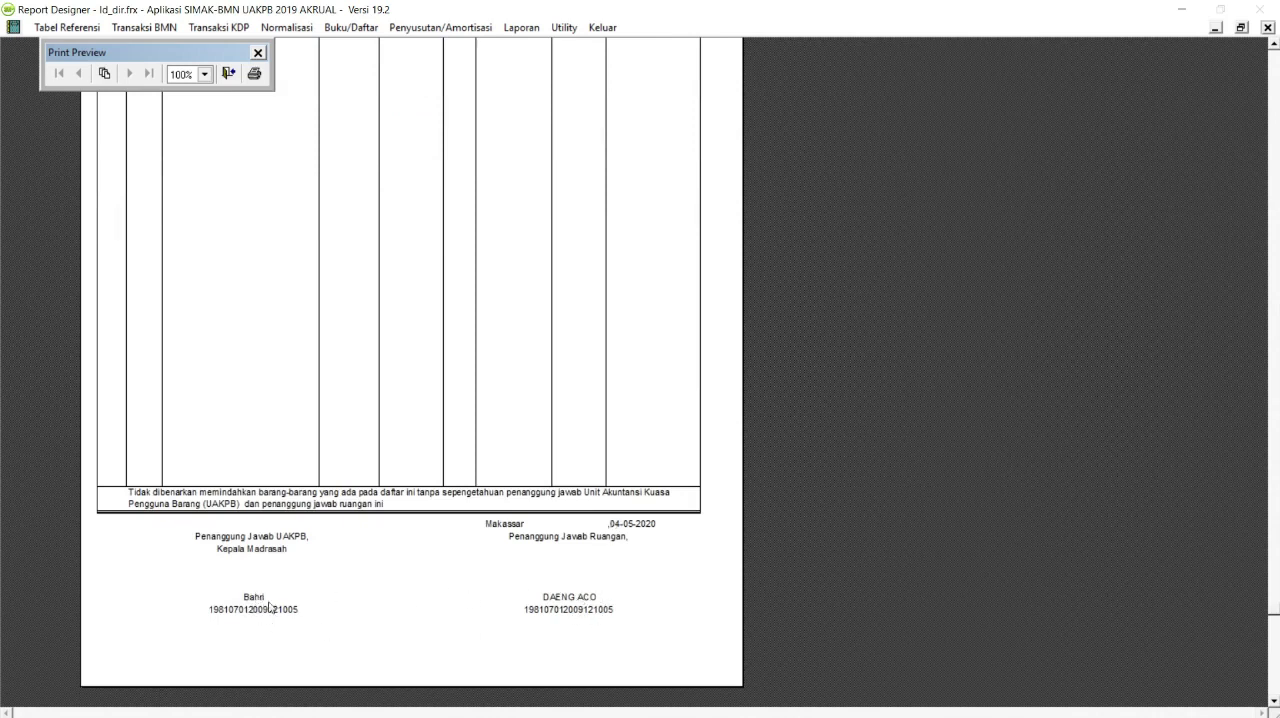
scroll(369, 520, up, 3)
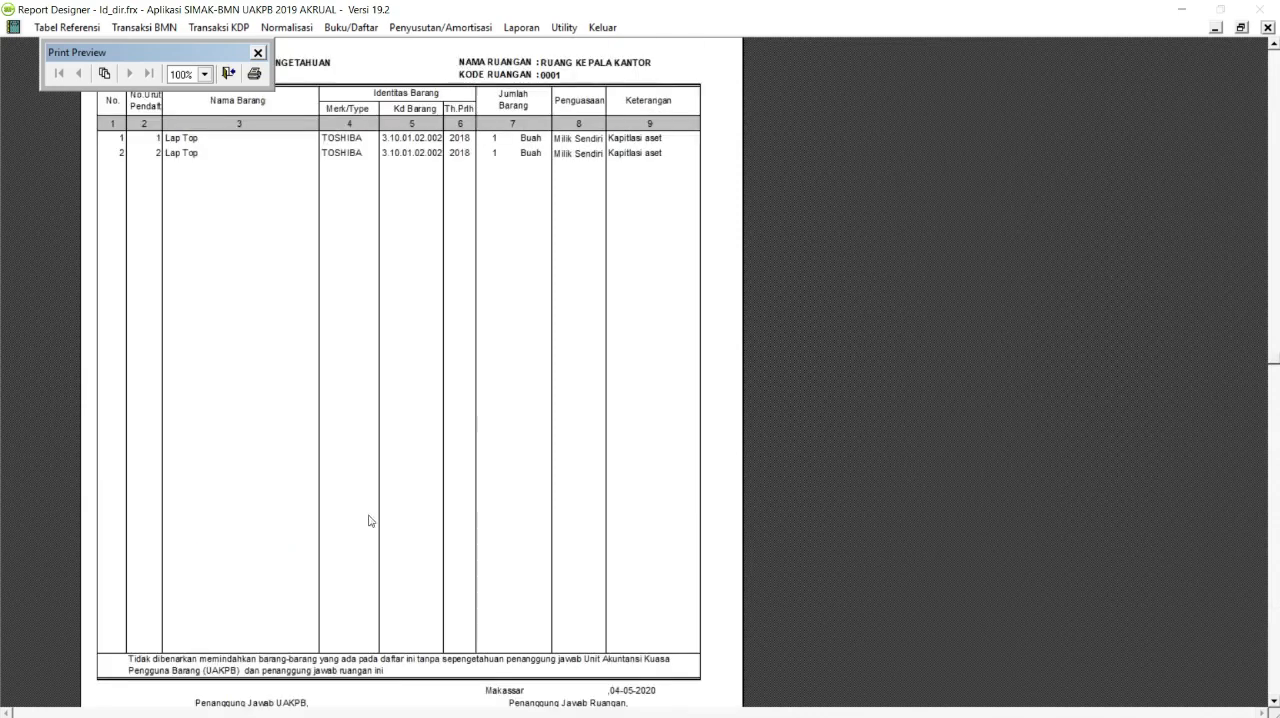
Close the room 0001 report, declining the DIR recap, and preview the room inventory report for room 0002, RUANG BENDAHARA.
click(229, 75)
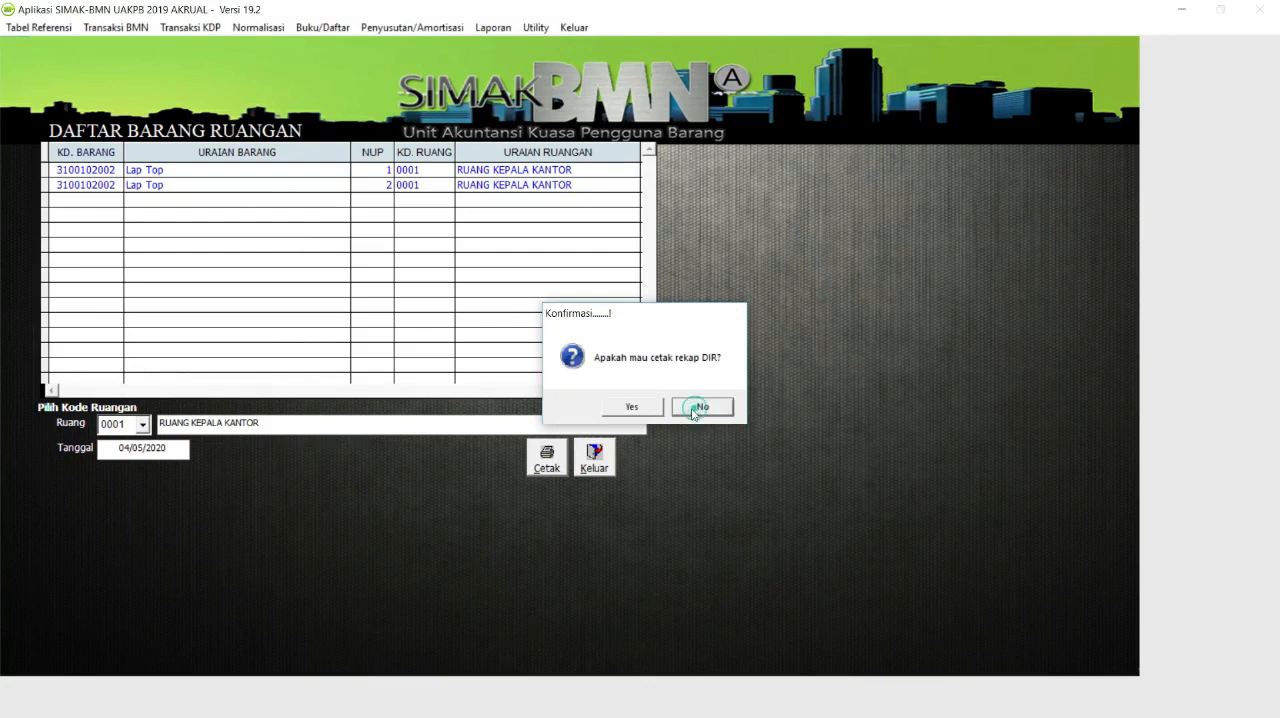
click(698, 410)
click(143, 425)
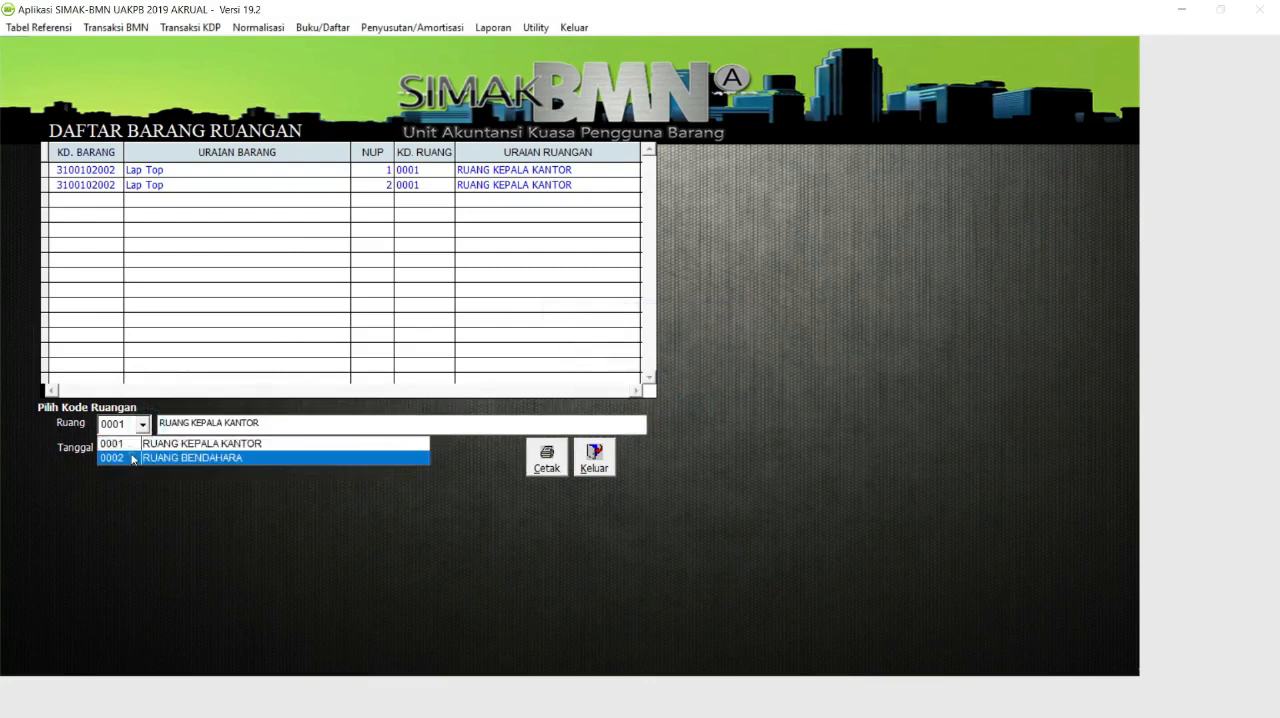
click(145, 458)
click(547, 455)
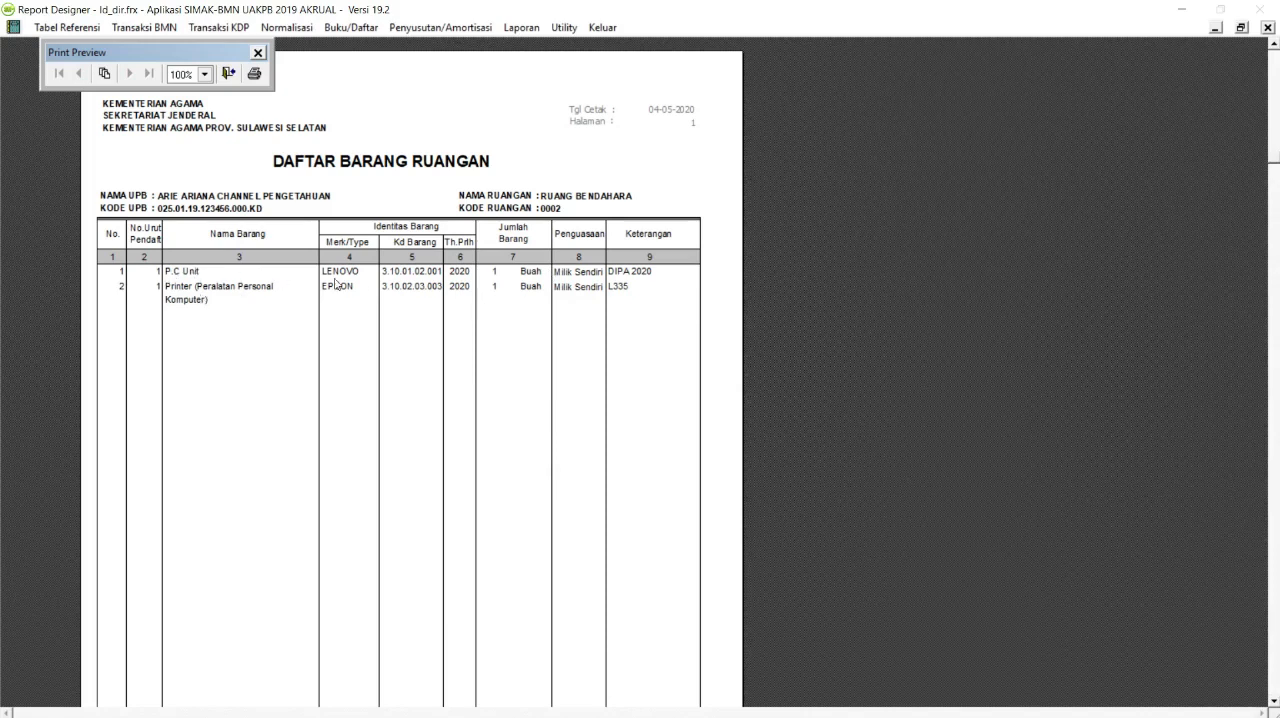
scroll(470, 272, down, 3)
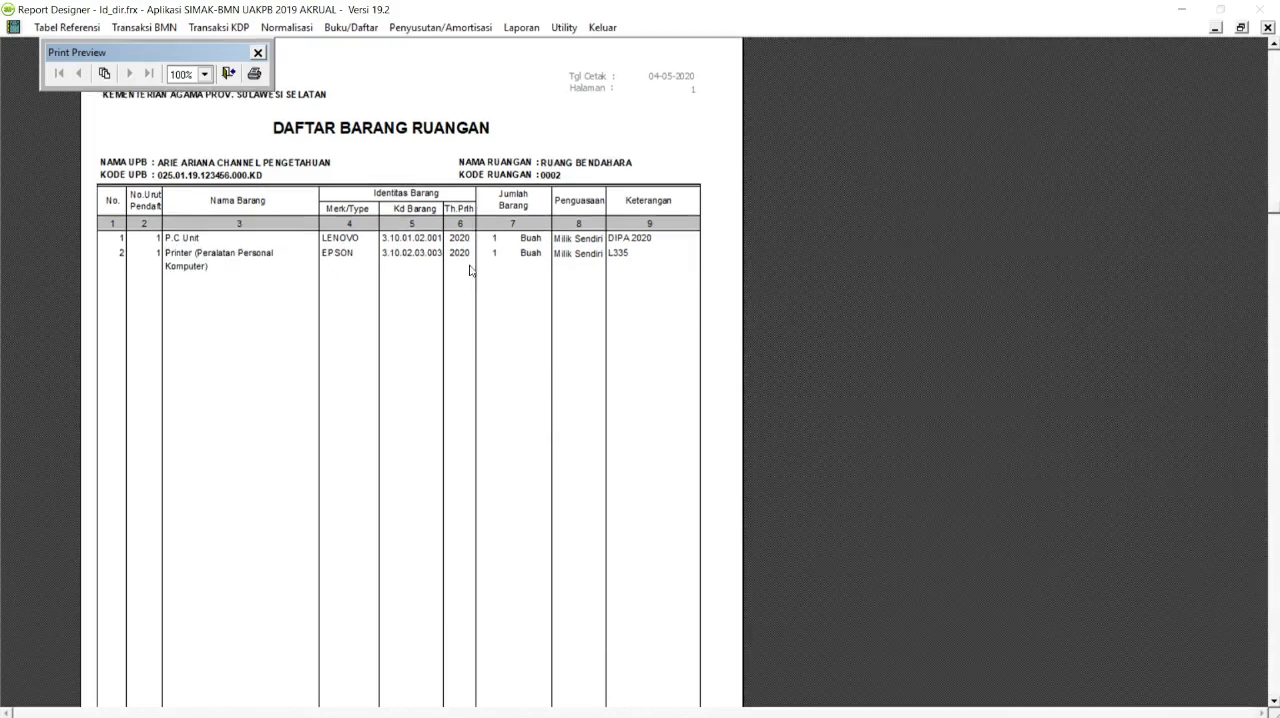
scroll(470, 272, up, 4)
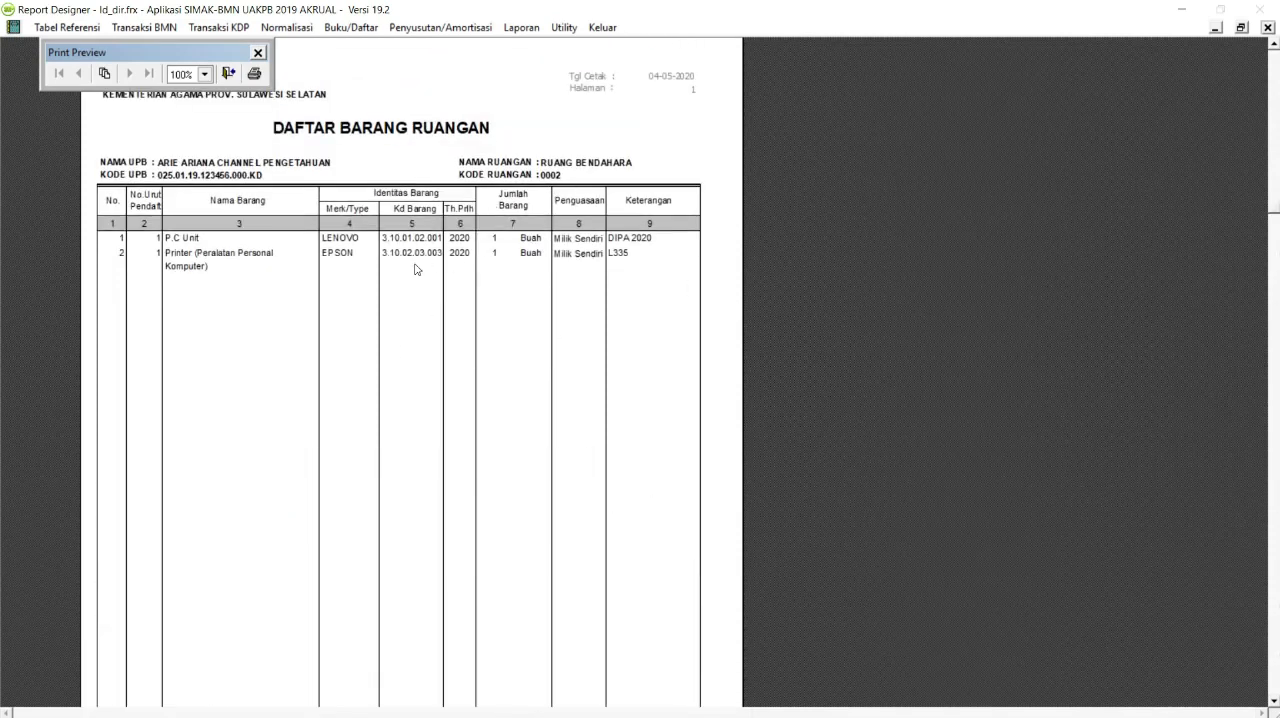
Close the room 0002 report, accepting the DIR recap print preview, and exit both the recap and the Daftar Barang Ruangan form.
click(228, 73)
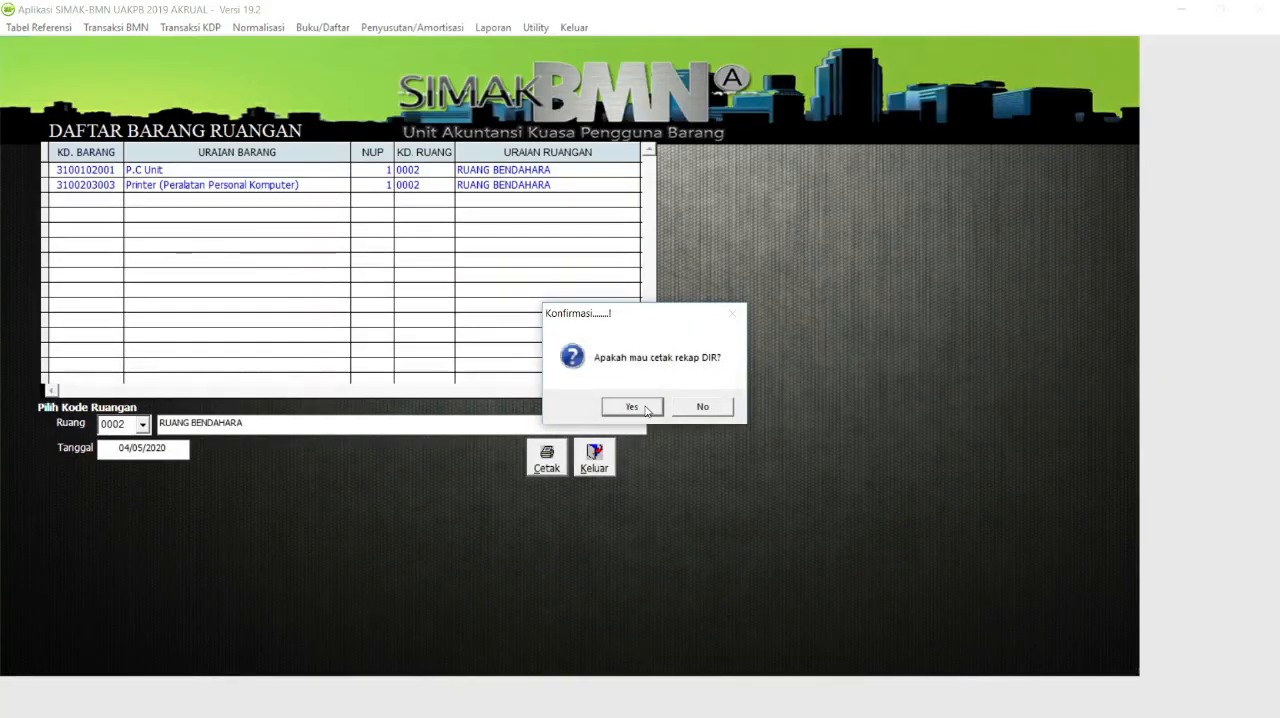
click(652, 408)
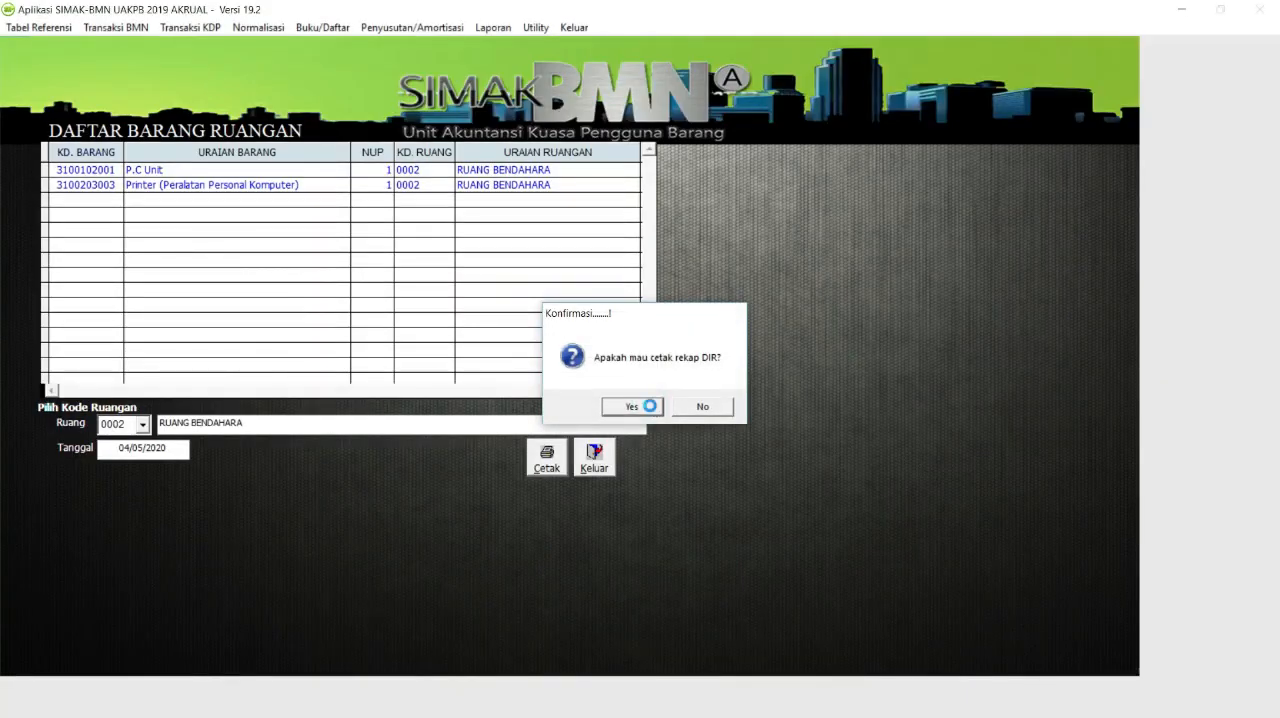
click(228, 73)
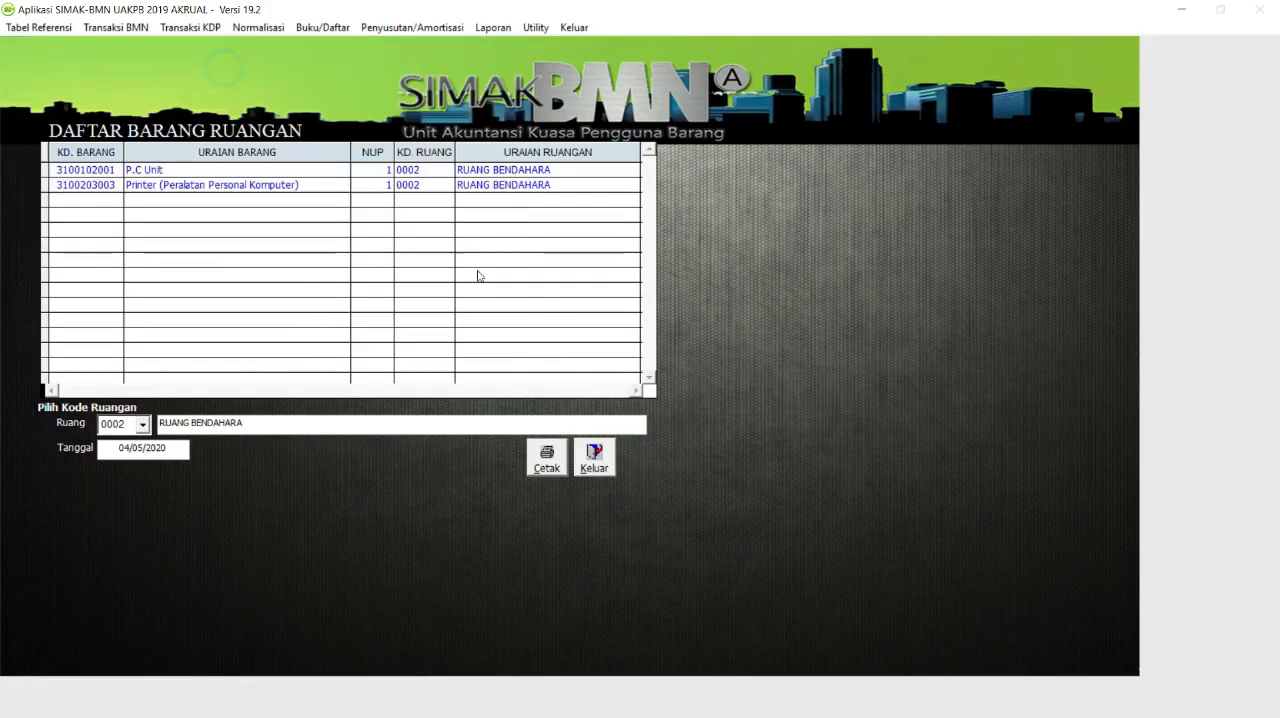
click(594, 456)
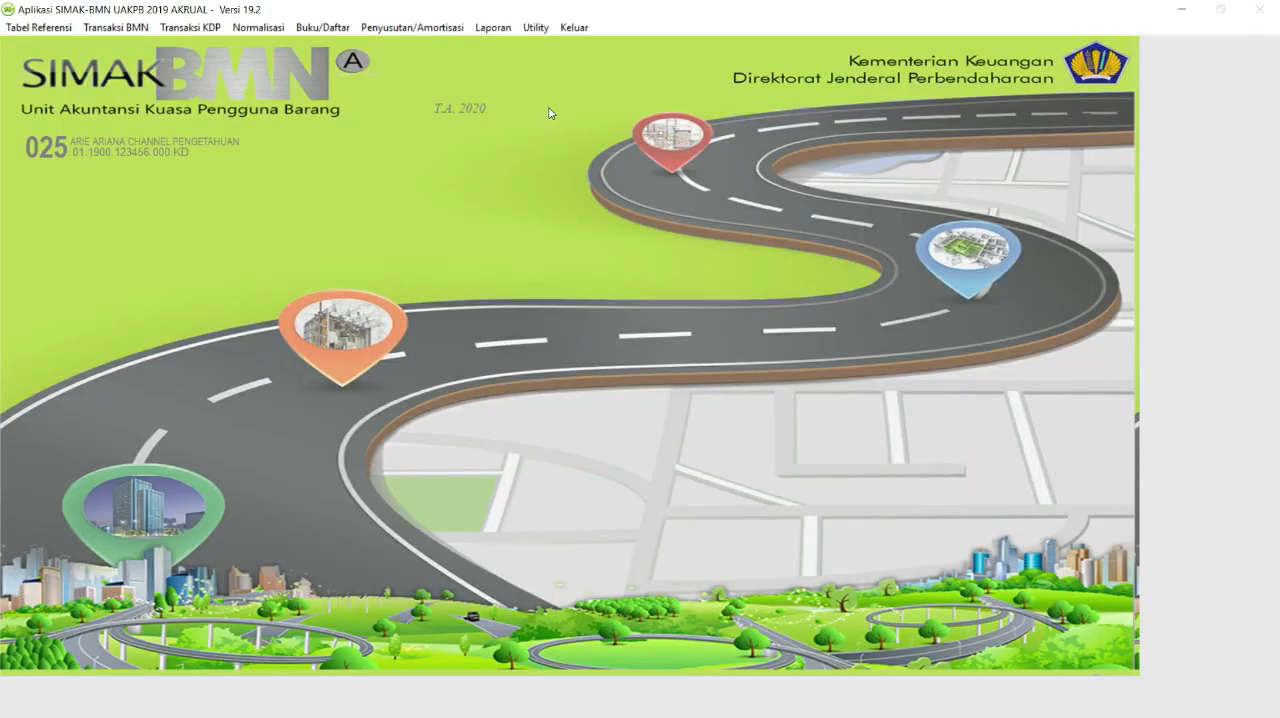